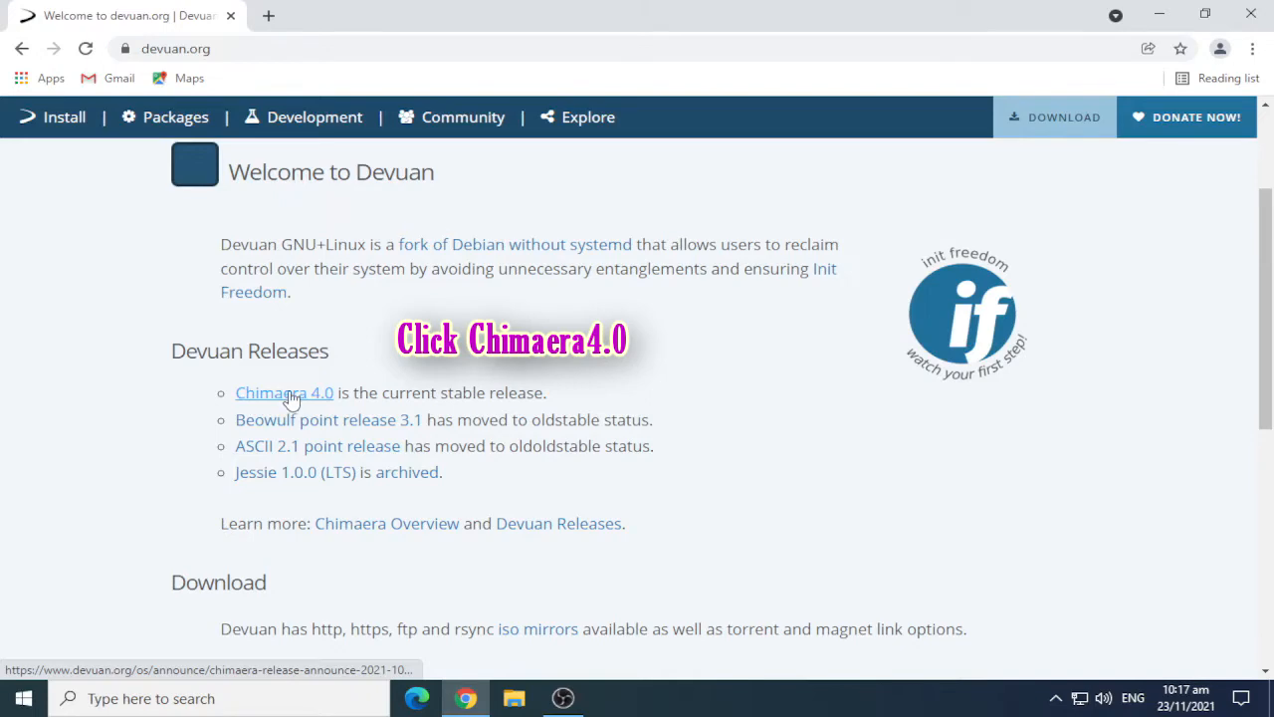
Download devuan_chimaera_4.0.0_amd64_desktop.iso from the installer-iso folder of the Chimaera 4.0 release and show the downloads list
{"action": "left_click", "coordinate": [291, 398]}
{"action": "scroll", "coordinate": [290, 398], "scroll_direction": "down", "scroll_amount": 15}
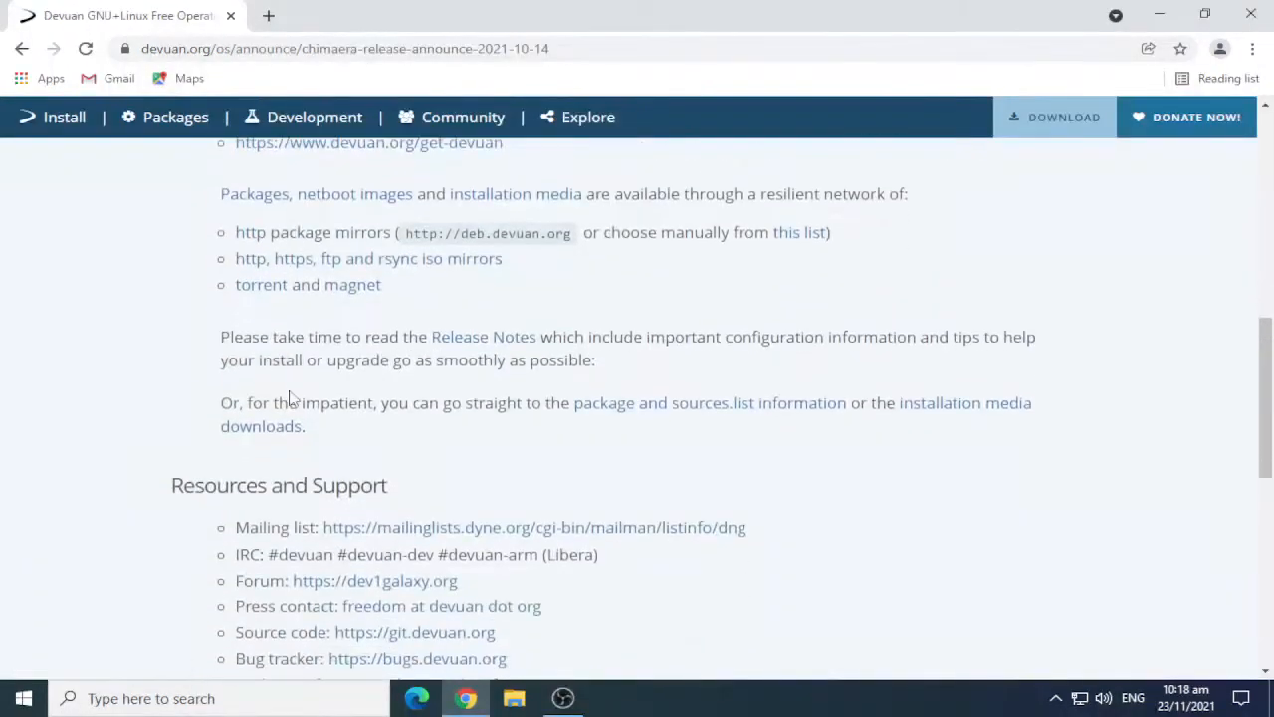
{"action": "left_click", "coordinate": [985, 411]}
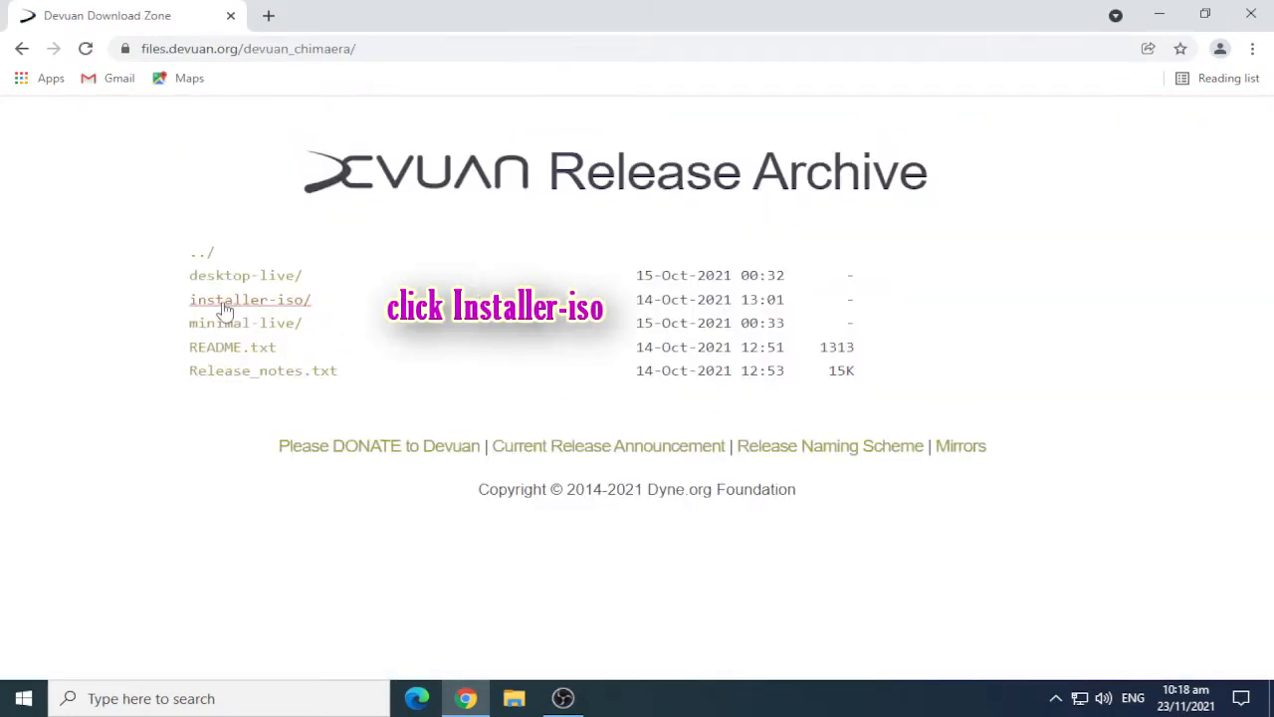
{"action": "left_click", "coordinate": [279, 307]}
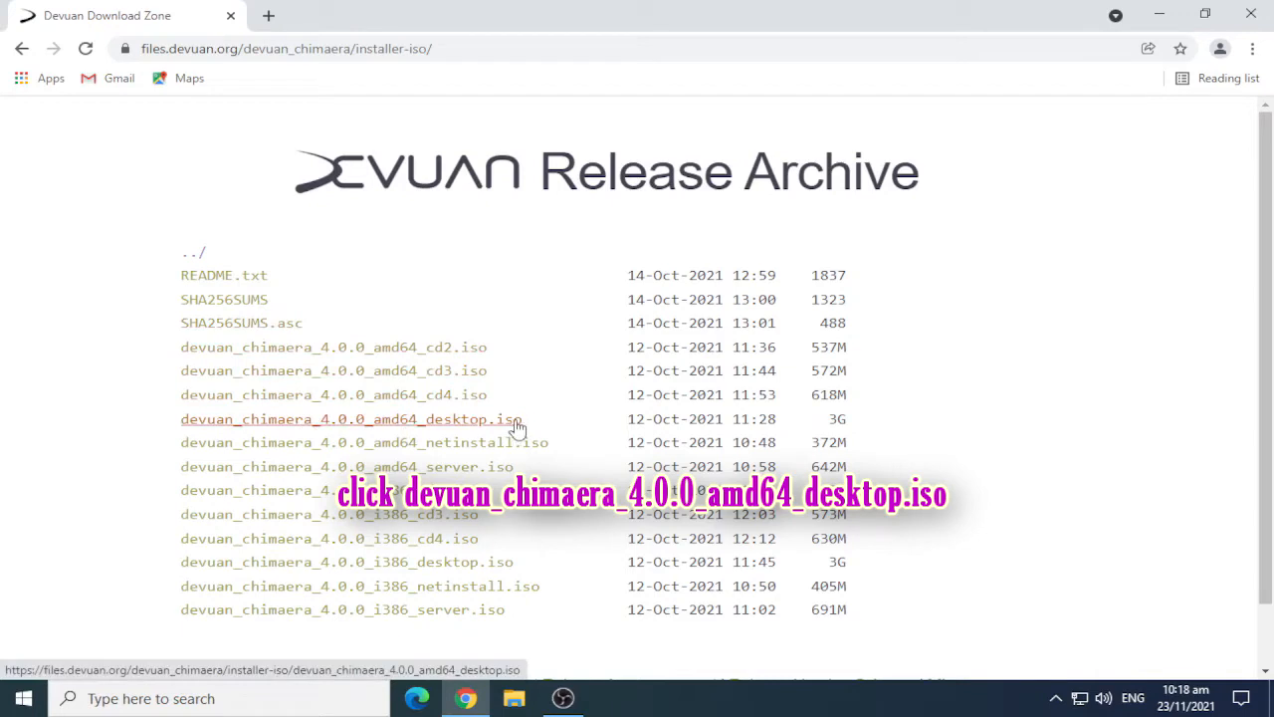
{"action": "left_click_drag", "start_coordinate": [534, 418], "coordinate": [149, 426]}
{"action": "left_click", "coordinate": [454, 422]}
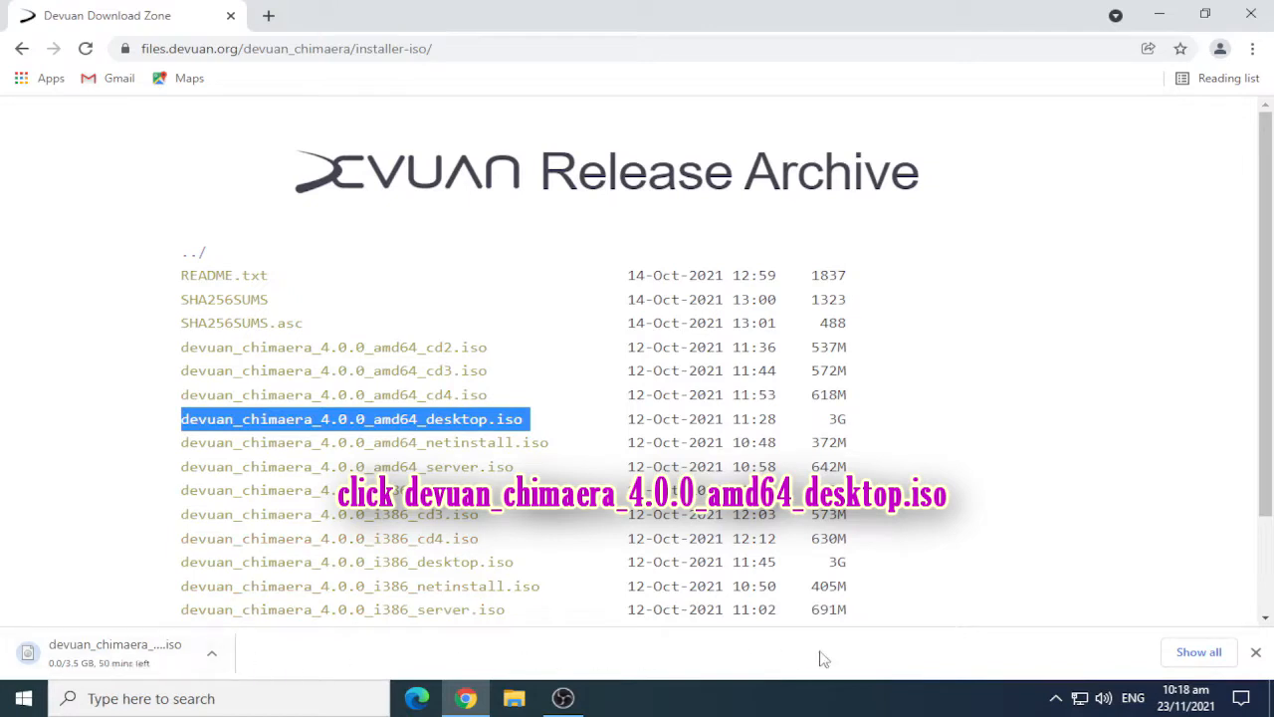
{"action": "left_click", "coordinate": [1206, 654]}
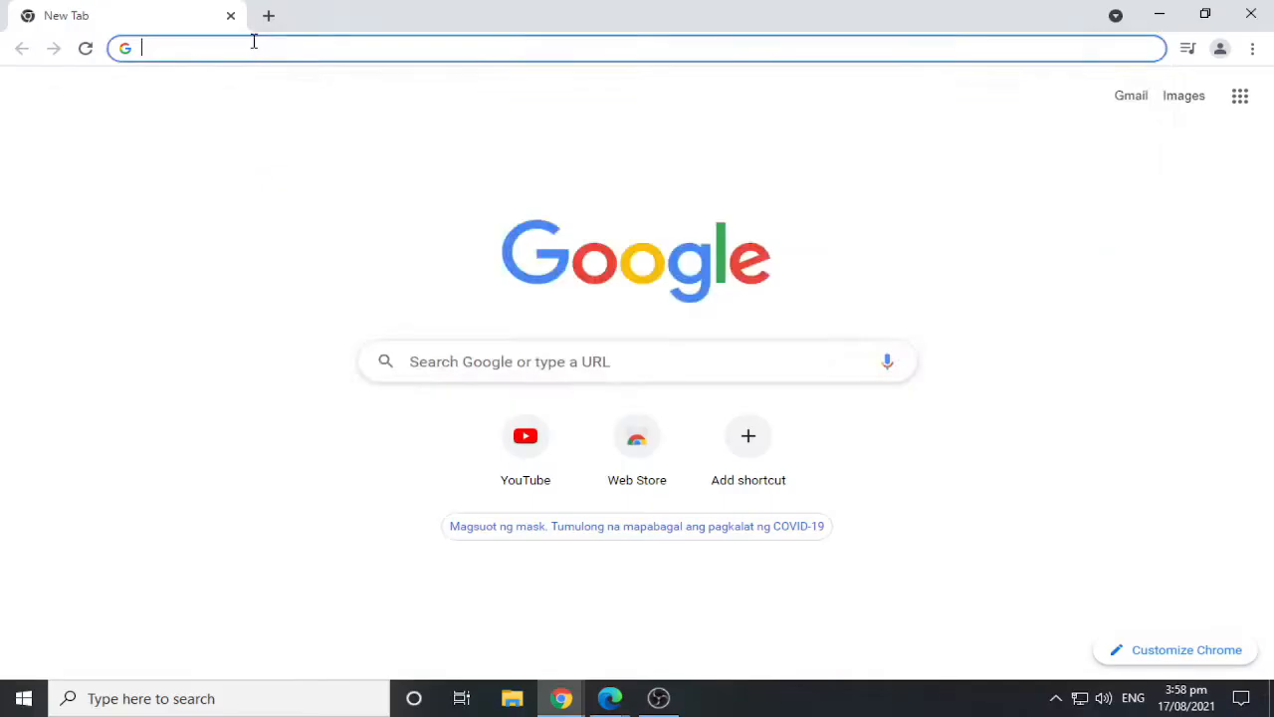
Search the web for balenaEtcher, download its Windows (x86|x64) installer from balena.io/etcher and show the downloads list
{"action": "type", "text": "balen"}
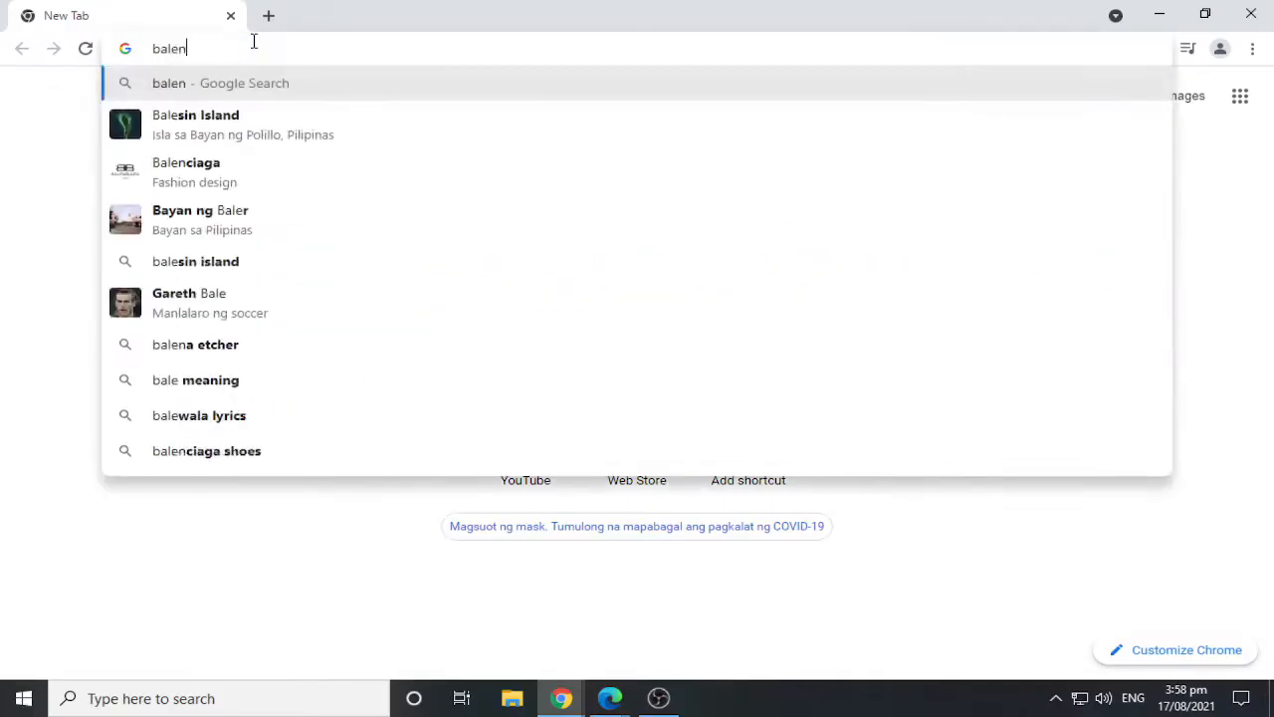
{"action": "type", "text": "aEtcher"}
{"action": "key", "text": "Return"}
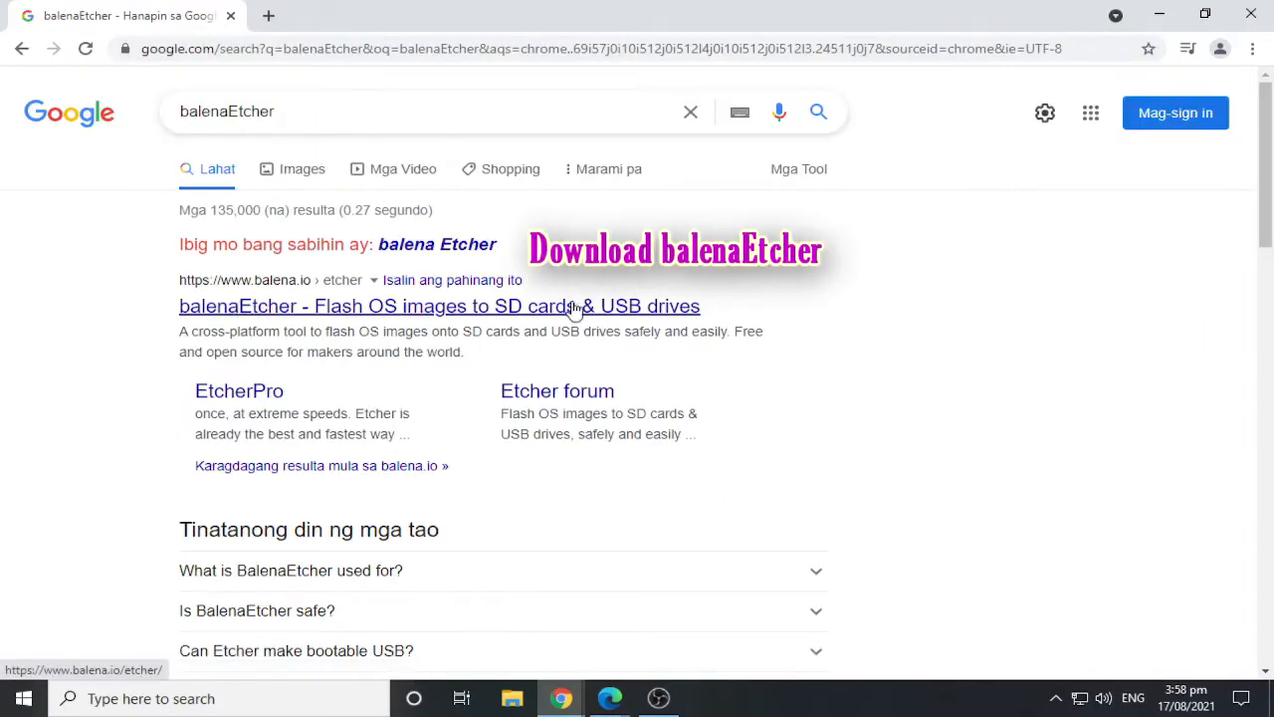
{"action": "left_click", "coordinate": [645, 307]}
{"action": "scroll", "coordinate": [637, 318], "scroll_direction": "down", "scroll_amount": 2}
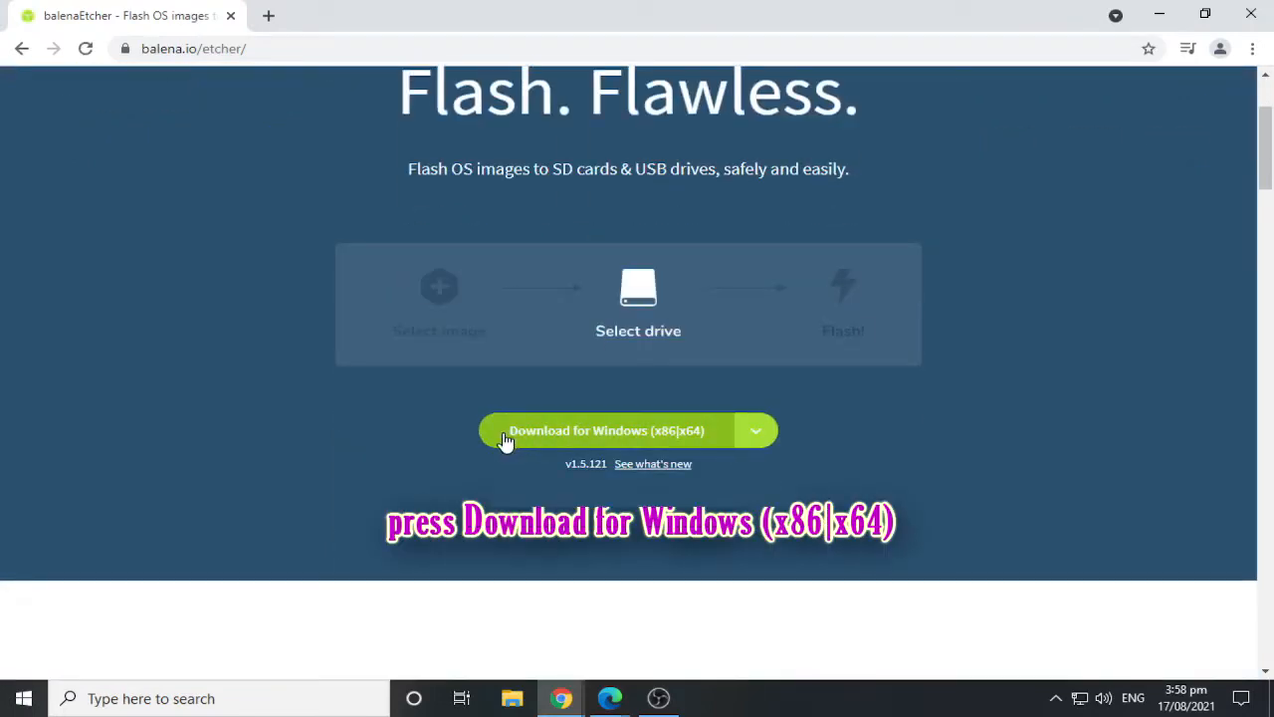
{"action": "left_click", "coordinate": [733, 435]}
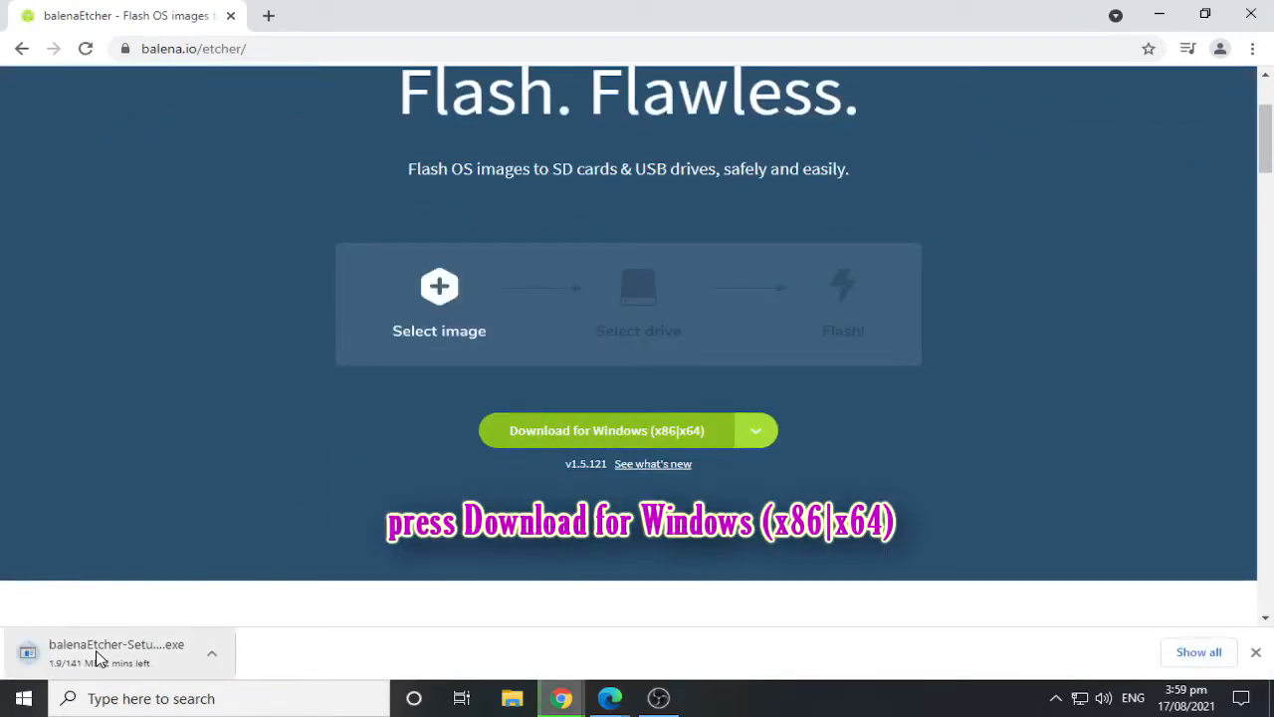
{"action": "left_click", "coordinate": [1197, 652]}
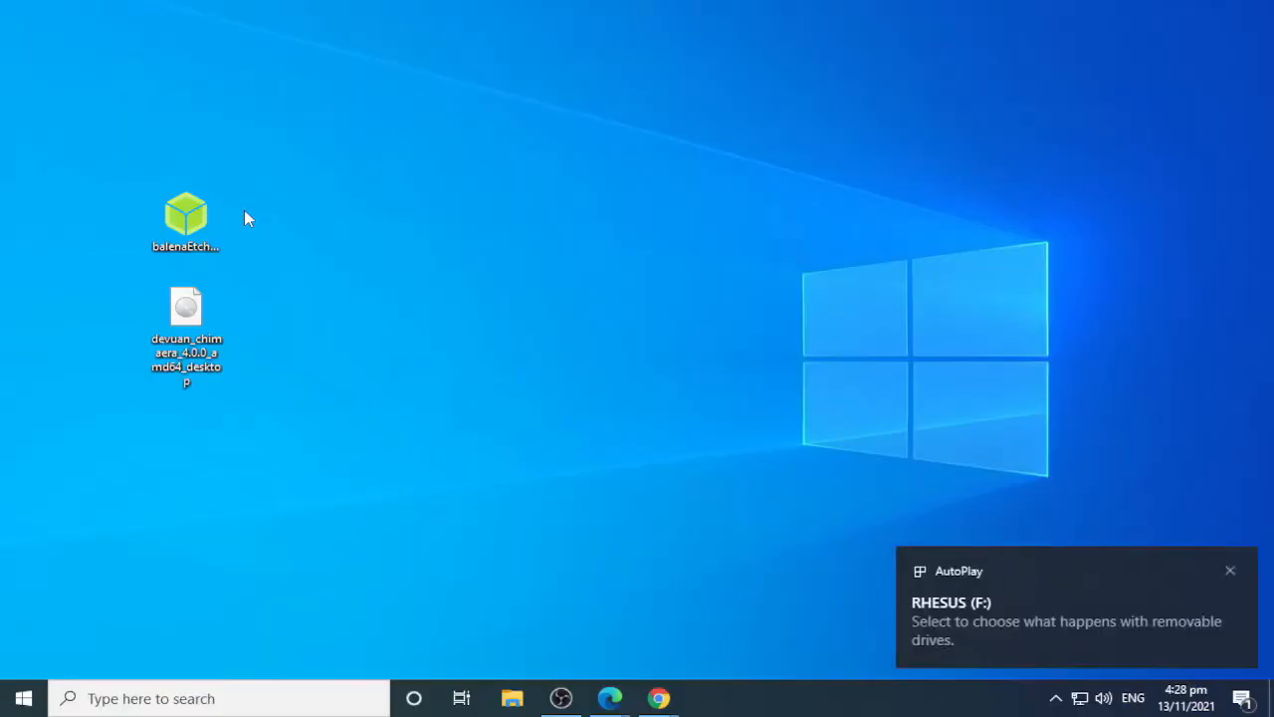
Run the balenaEtcher setup file on the desktop and accept the license agreement to install it
{"action": "right_click", "coordinate": [194, 214]}
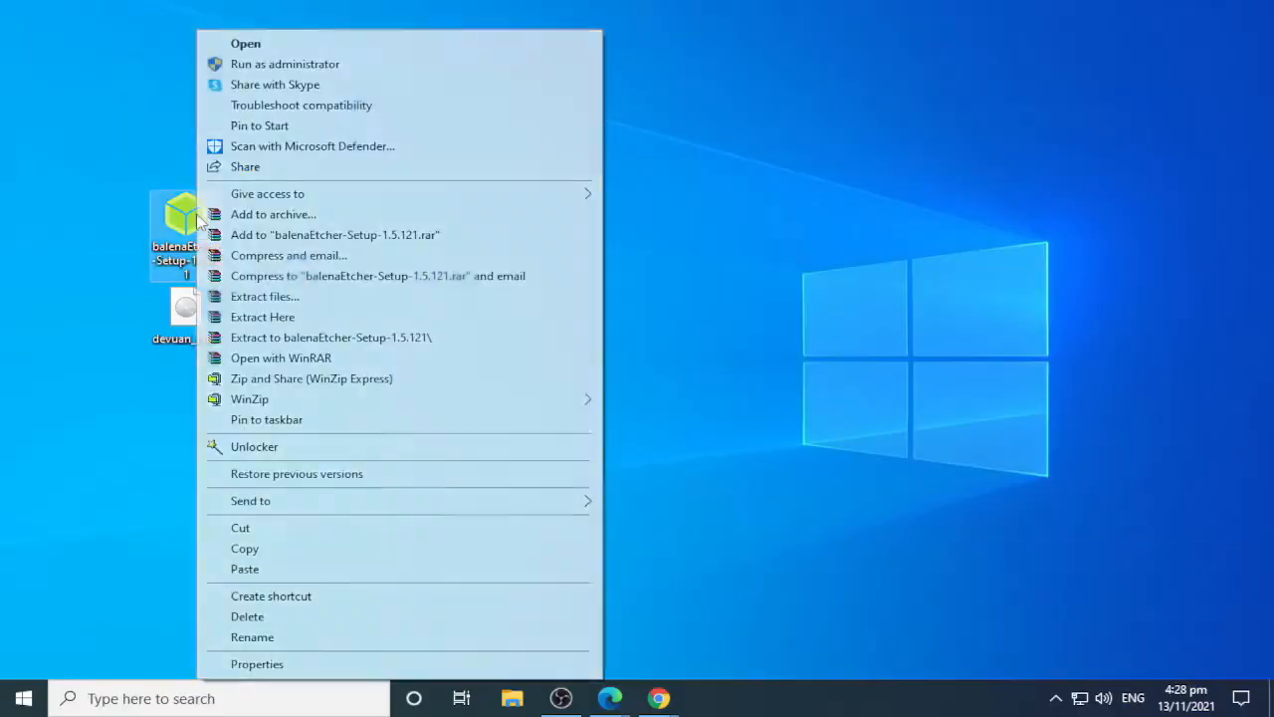
{"action": "left_click", "coordinate": [245, 43]}
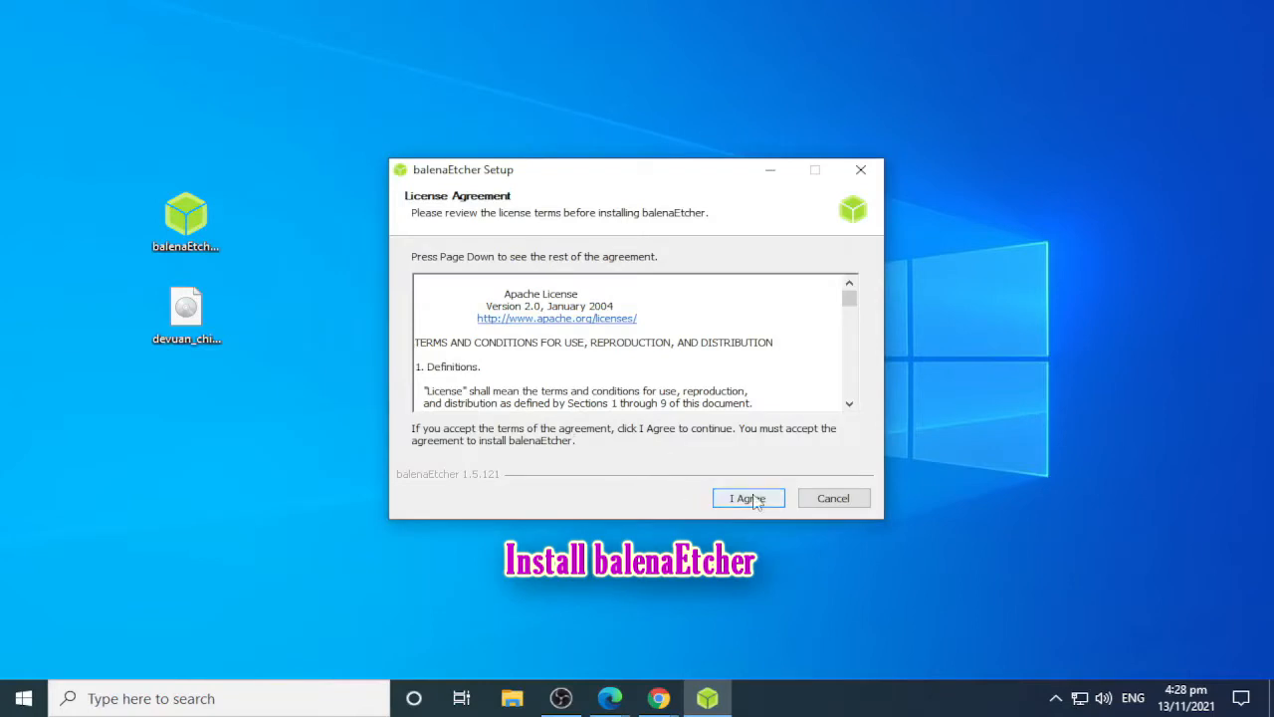
{"action": "left_click", "coordinate": [745, 495]}
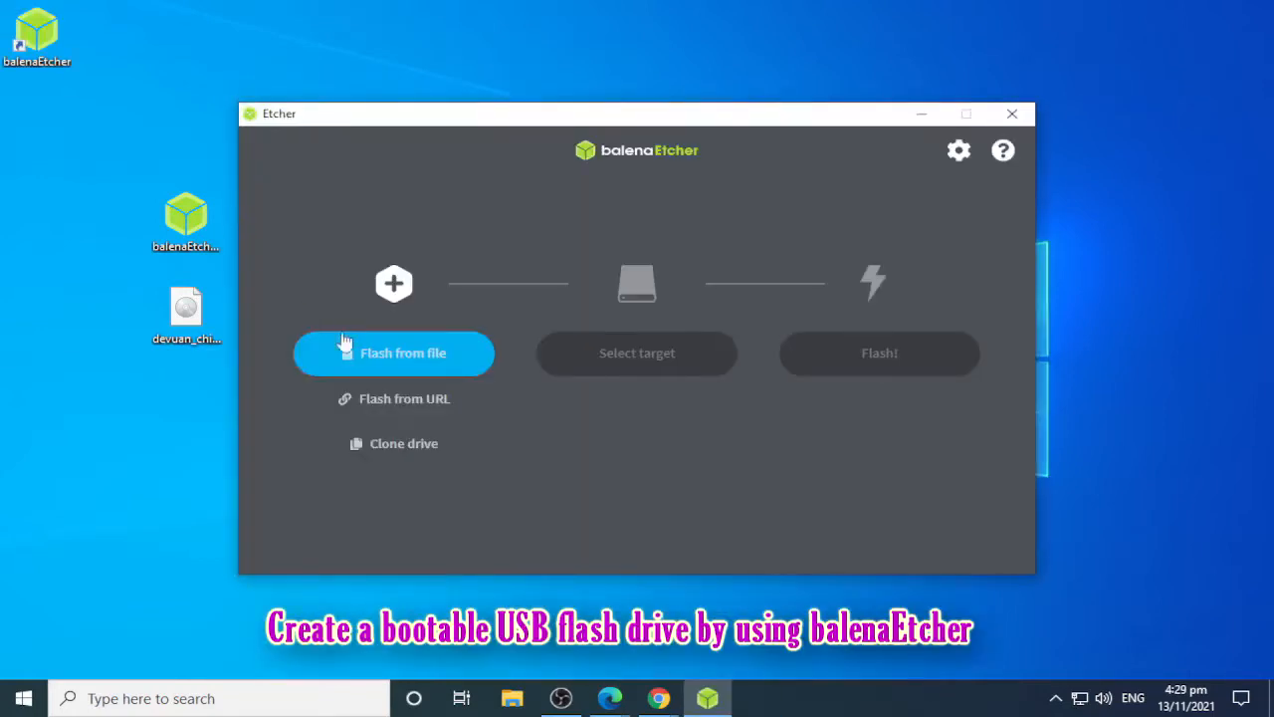
Load devuan_chimaera_4.0.0_amd64_desktop from the Desktop folder as the image file to flash
{"action": "left_click", "coordinate": [426, 357]}
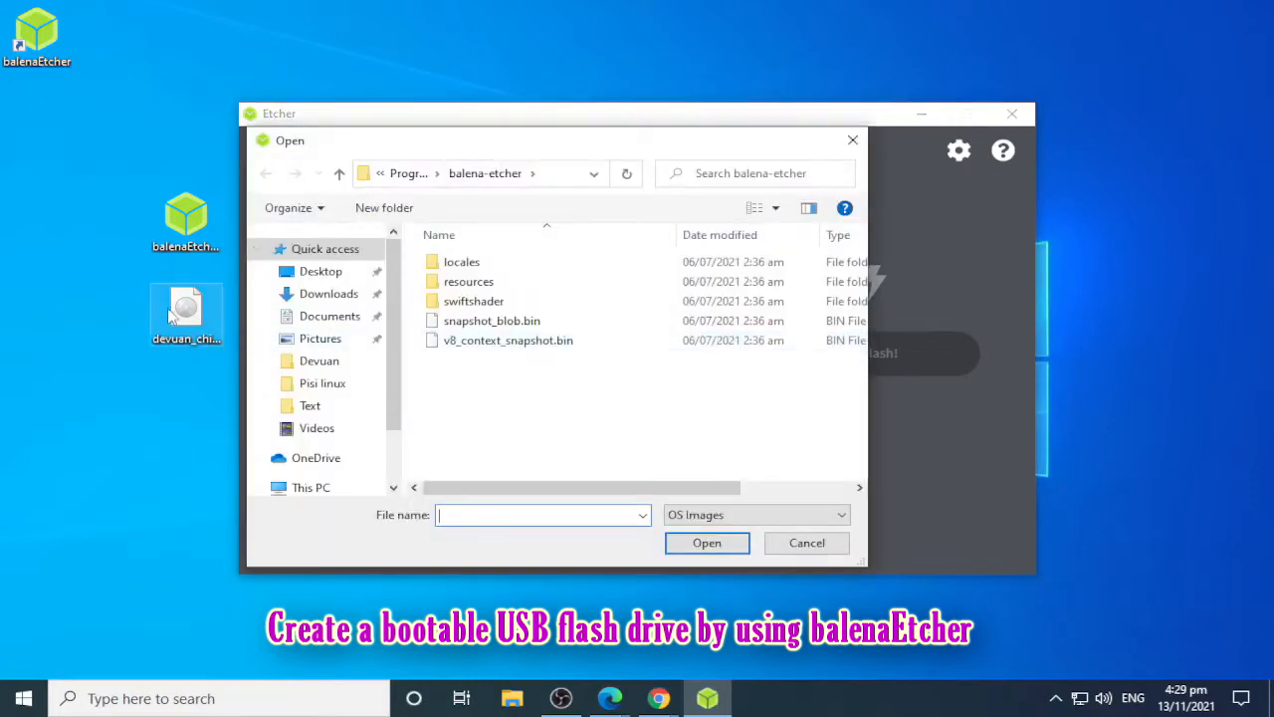
{"action": "left_click_drag", "start_coordinate": [199, 313], "coordinate": [320, 275]}
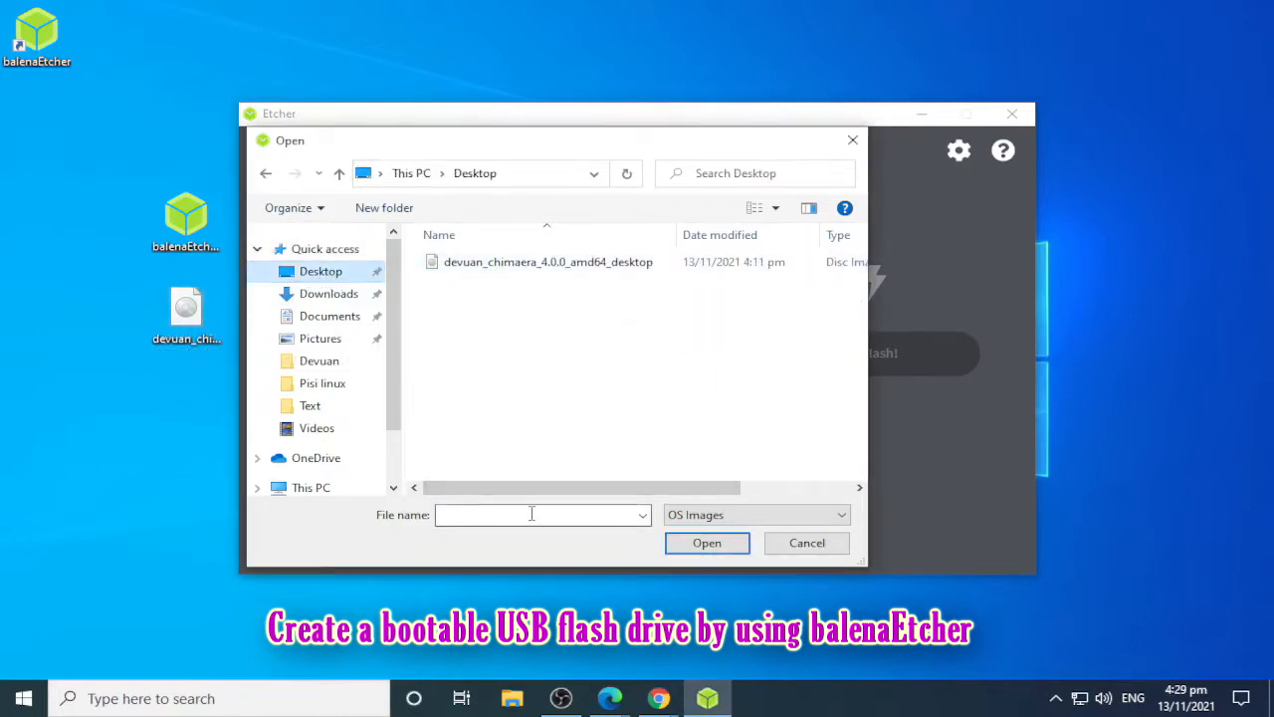
{"action": "left_click", "coordinate": [476, 263]}
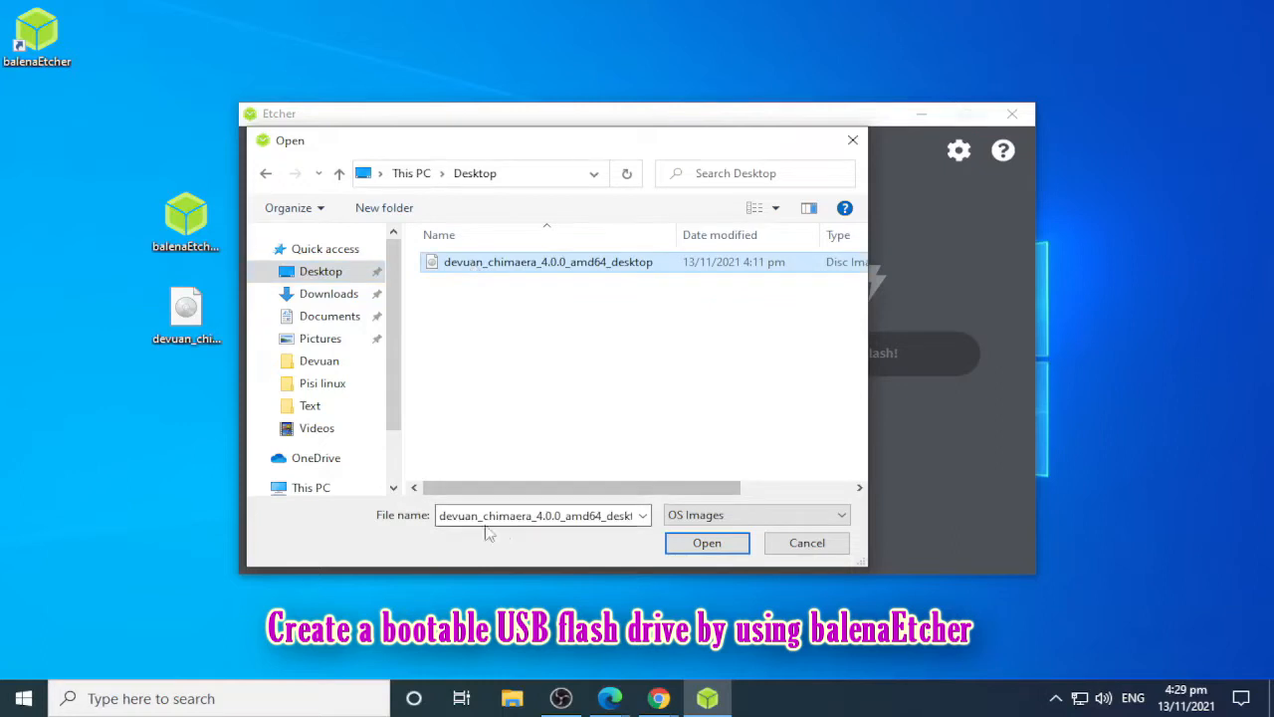
{"action": "left_click", "coordinate": [696, 542]}
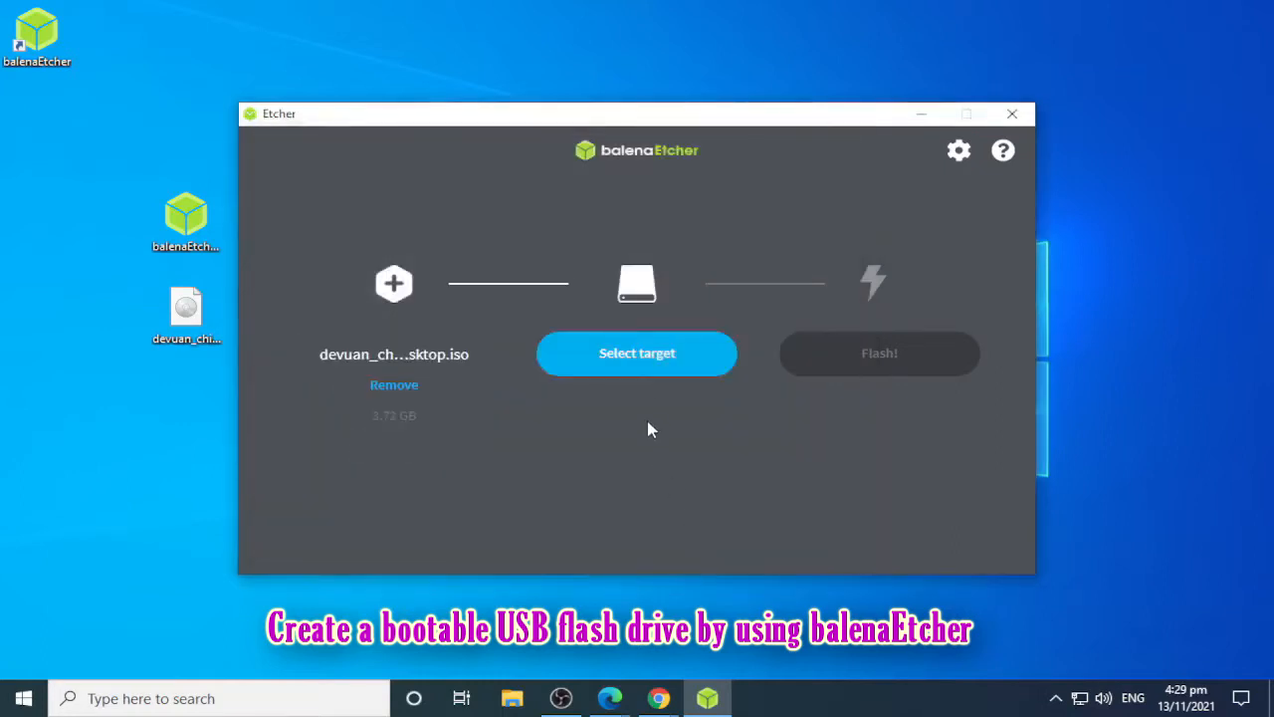
Choose the SanDisk Cruzer Blade USB Device as the target and start flashing the image onto it
{"action": "left_click", "coordinate": [644, 364]}
{"action": "left_click", "coordinate": [306, 300]}
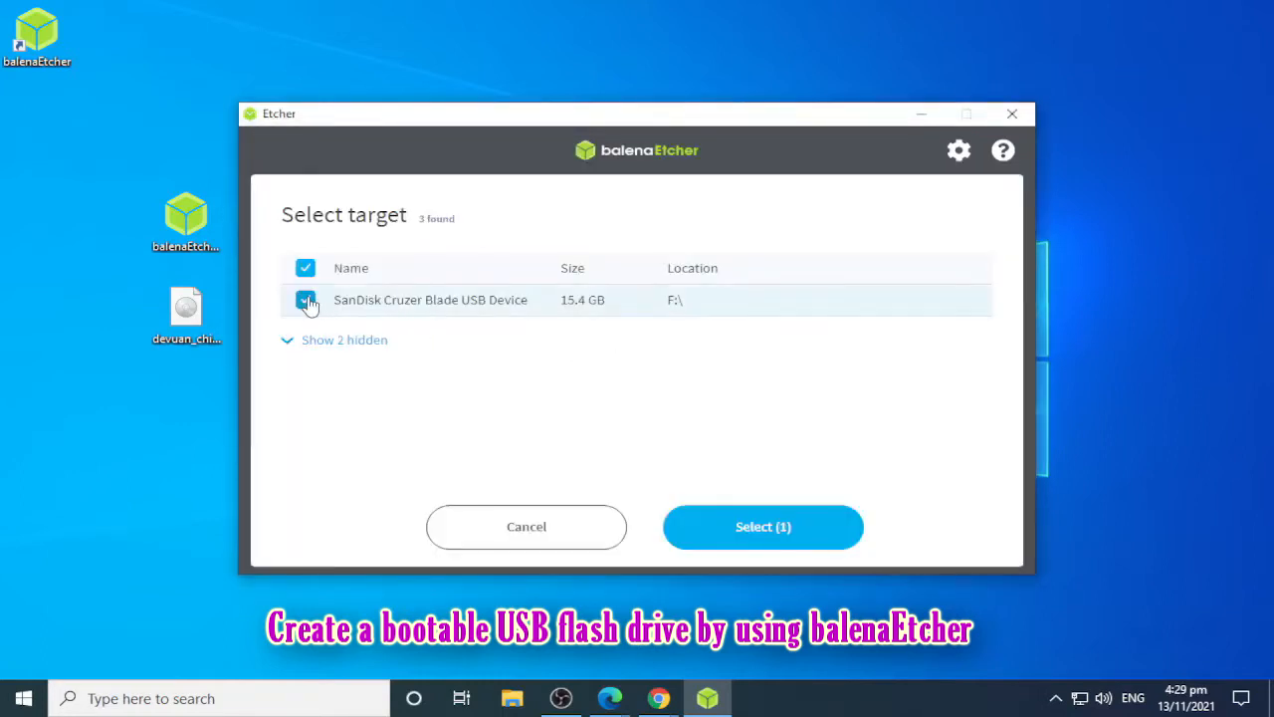
{"action": "left_click", "coordinate": [761, 521]}
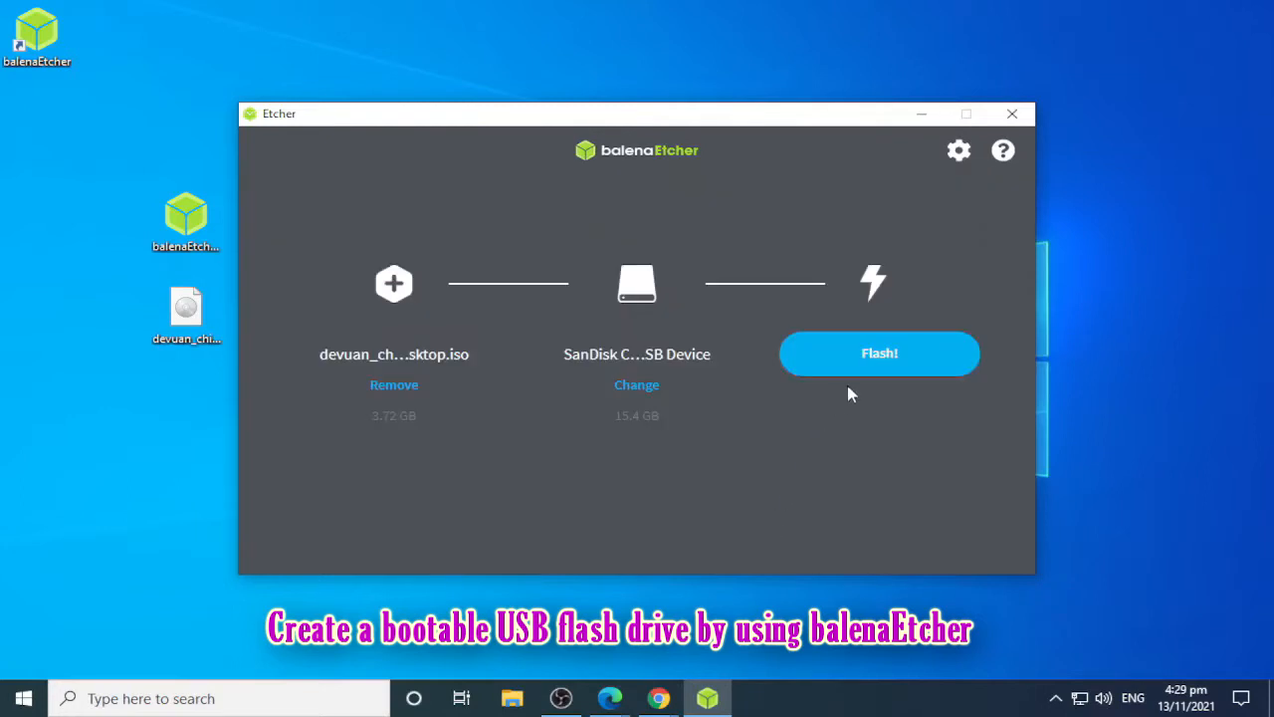
{"action": "left_click", "coordinate": [886, 360]}
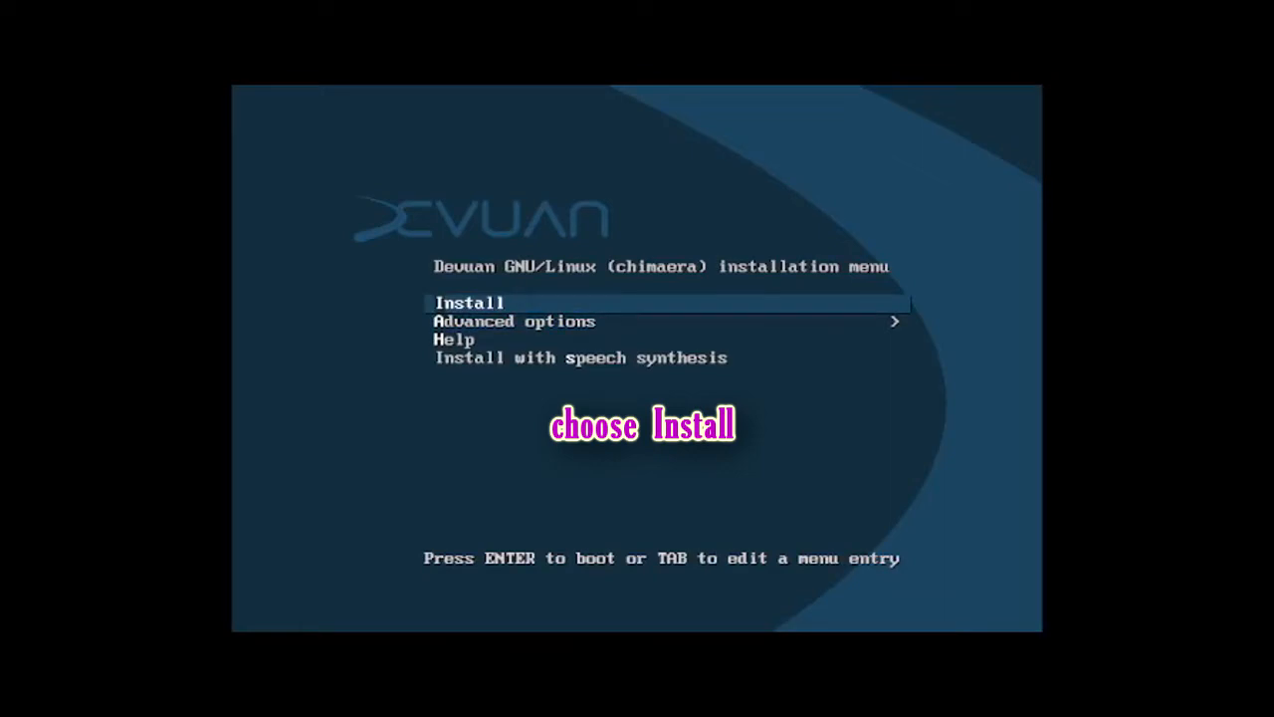
Boot the Devuan installation menu's Install entry and choose English as the installation language
{"action": "key", "text": "Return"}
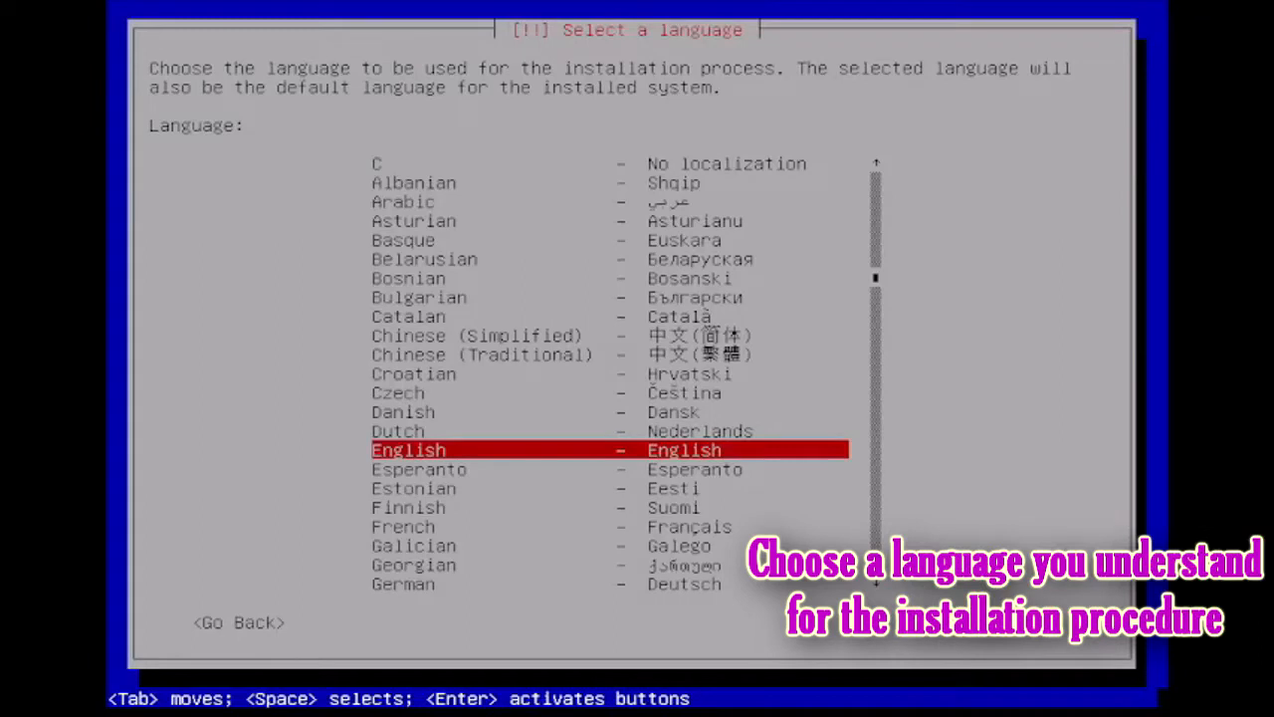
{"action": "key", "text": "Return"}
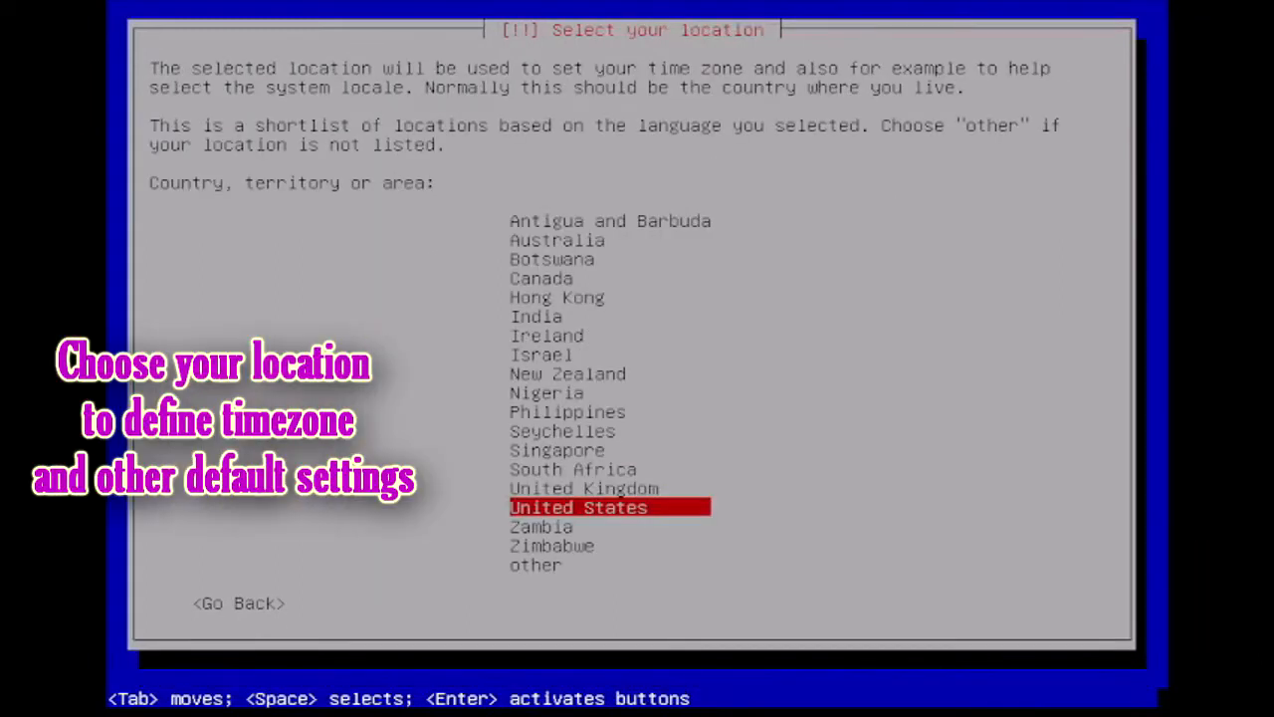
Set the location to Philippines and the keyboard layout to American English
{"action": "key", "text": "Up"}
{"action": "key", "text": "Up"}
{"action": "key", "text": "Up"}
{"action": "key", "text": "Up"}
{"action": "key", "text": "Up"}
{"action": "key", "text": "Return"}
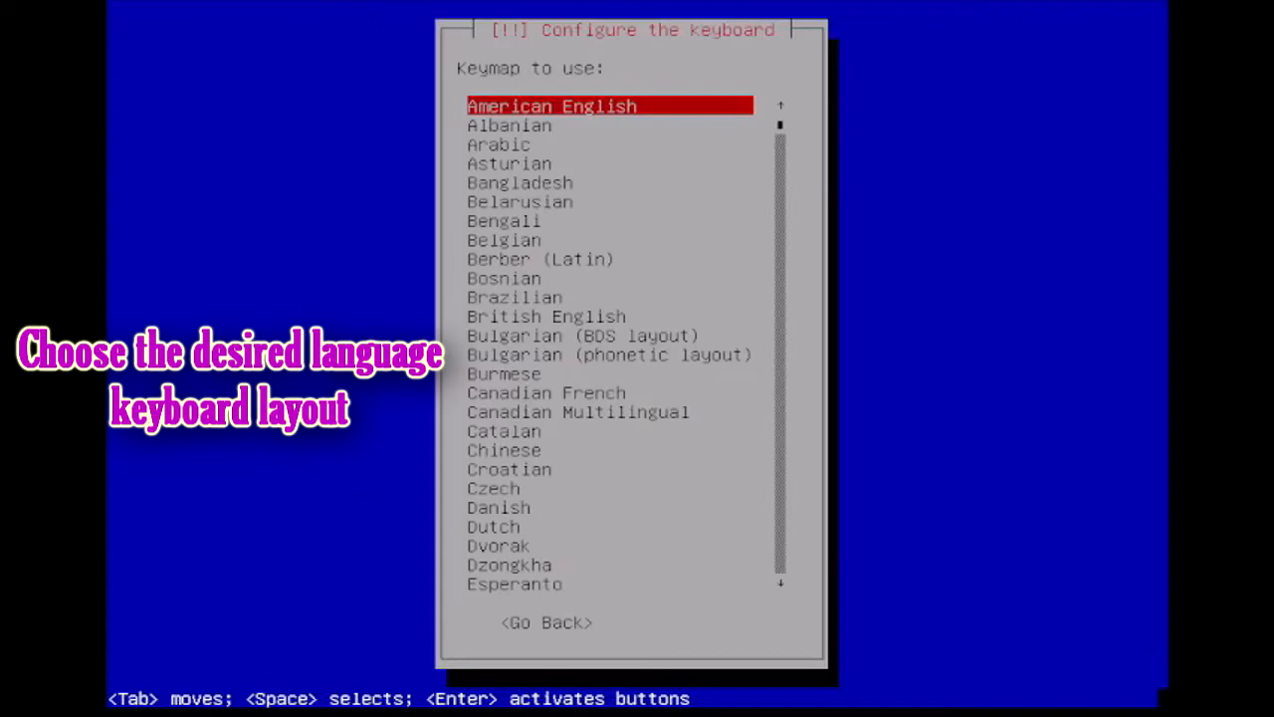
{"action": "key", "text": "Return"}
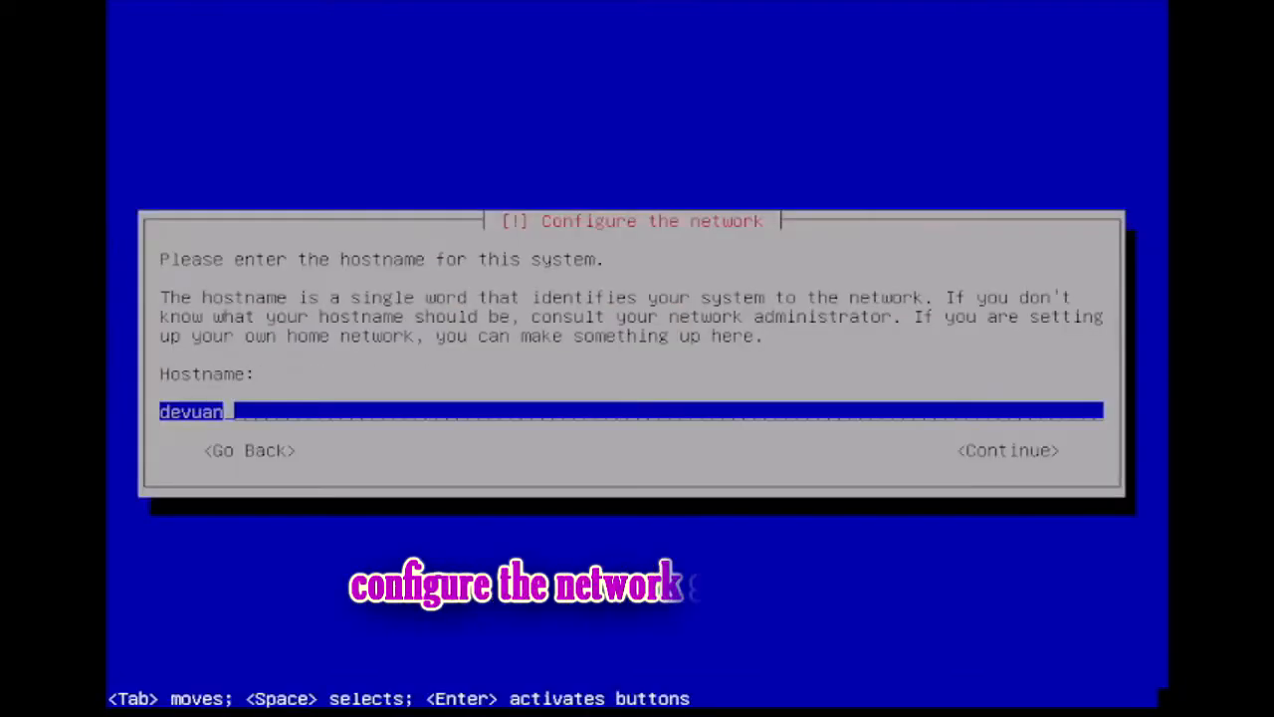
Replace the default hostname with rhesus-pc and continue
{"action": "key", "text": "Tab"}
{"action": "key", "text": "Tab"}
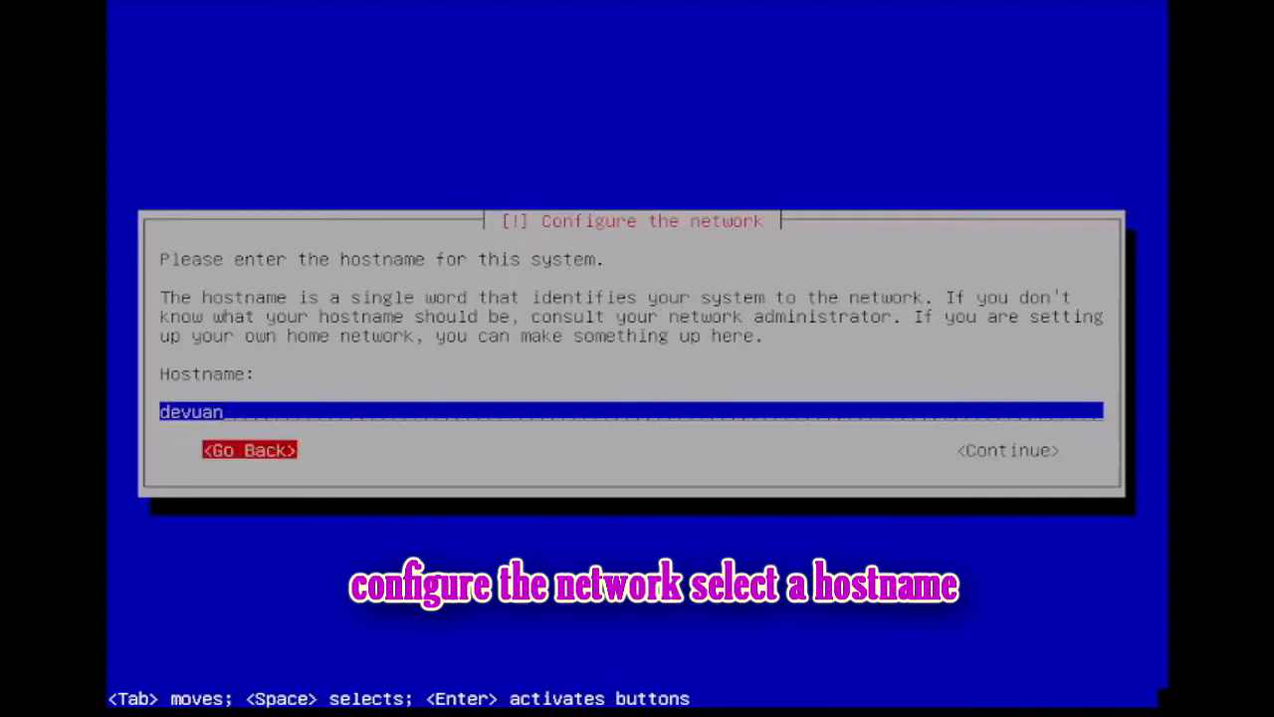
{"action": "key", "text": "Tab"}
{"action": "key", "text": "BackSpace"}
{"action": "key", "text": "BackSpace"}
{"action": "key", "text": "BackSpace"}
{"action": "key", "text": "BackSpace"}
{"action": "key", "text": "BackSpace"}
{"action": "key", "text": "BackSpace"}
{"action": "type", "text": "rhe"}
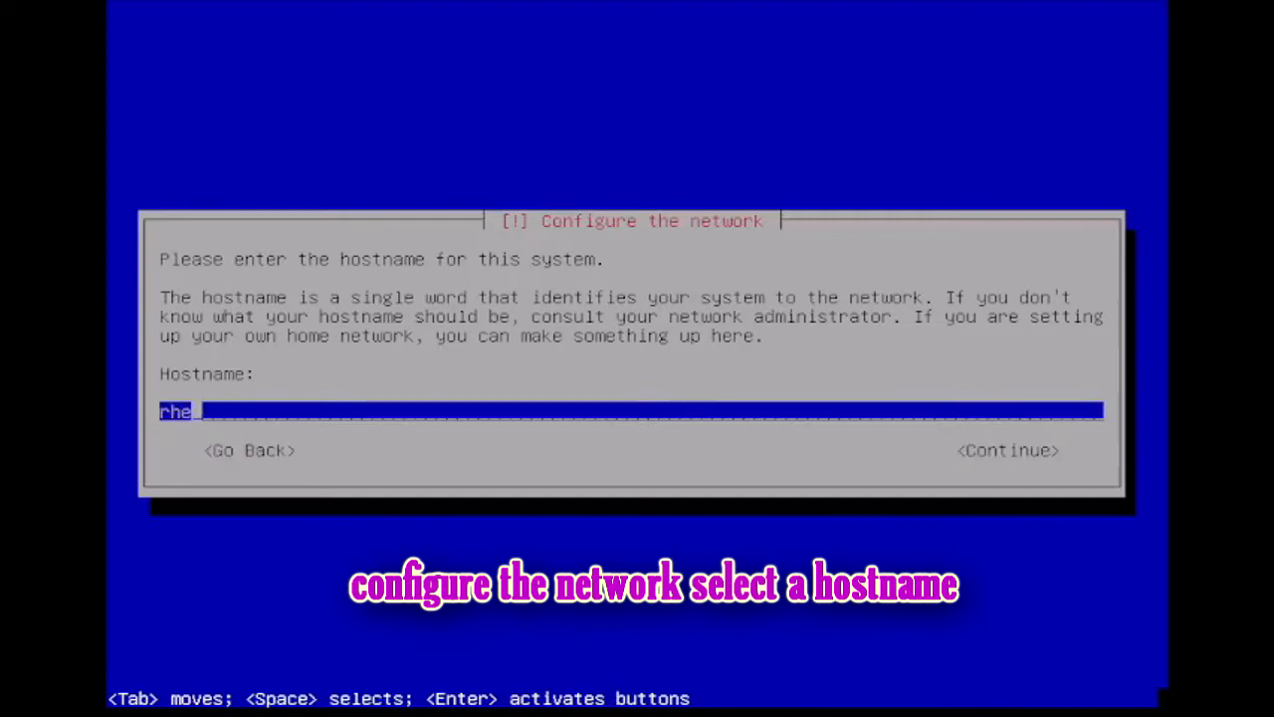
{"action": "type", "text": "sus-pc"}
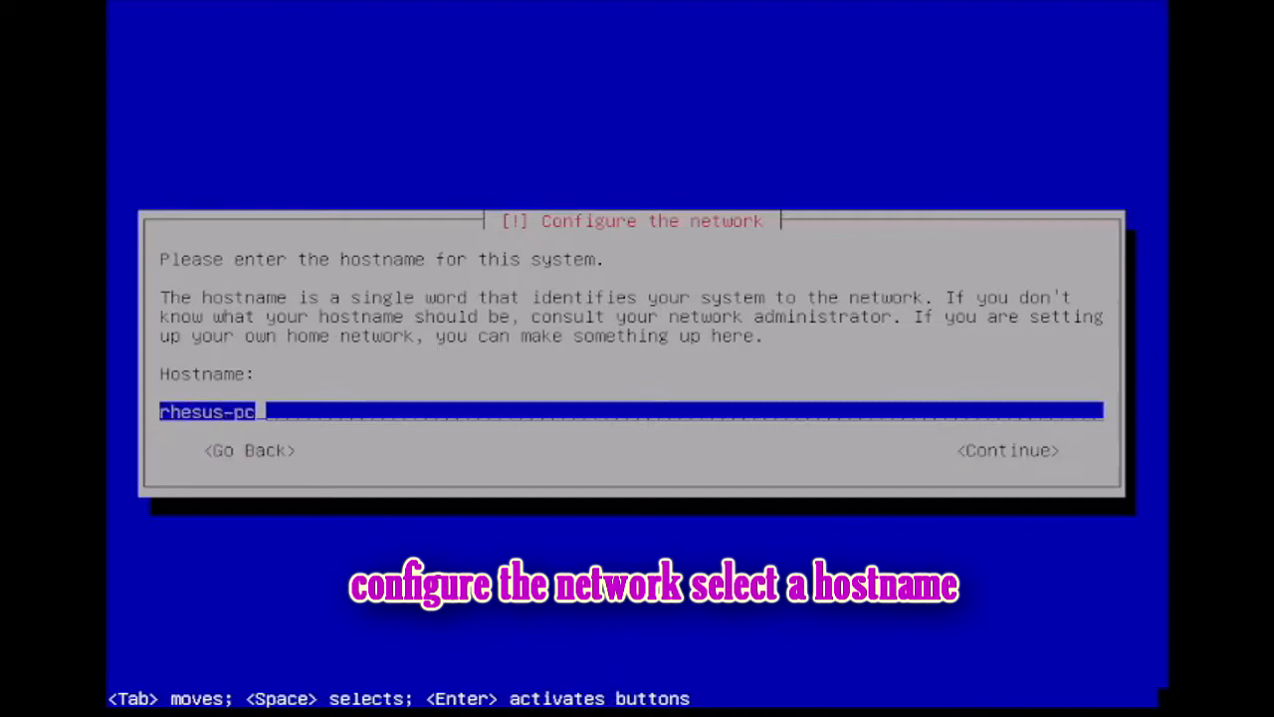
{"action": "key", "text": "Tab"}
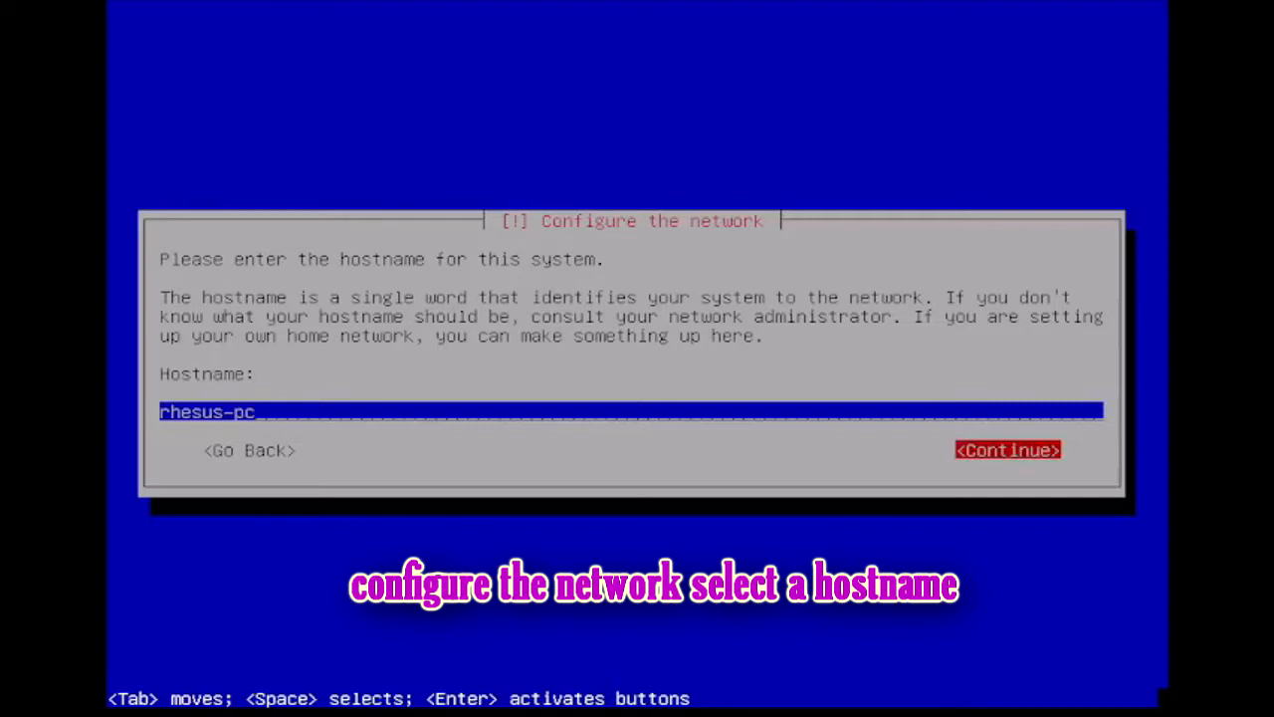
{"action": "key", "text": "Return"}
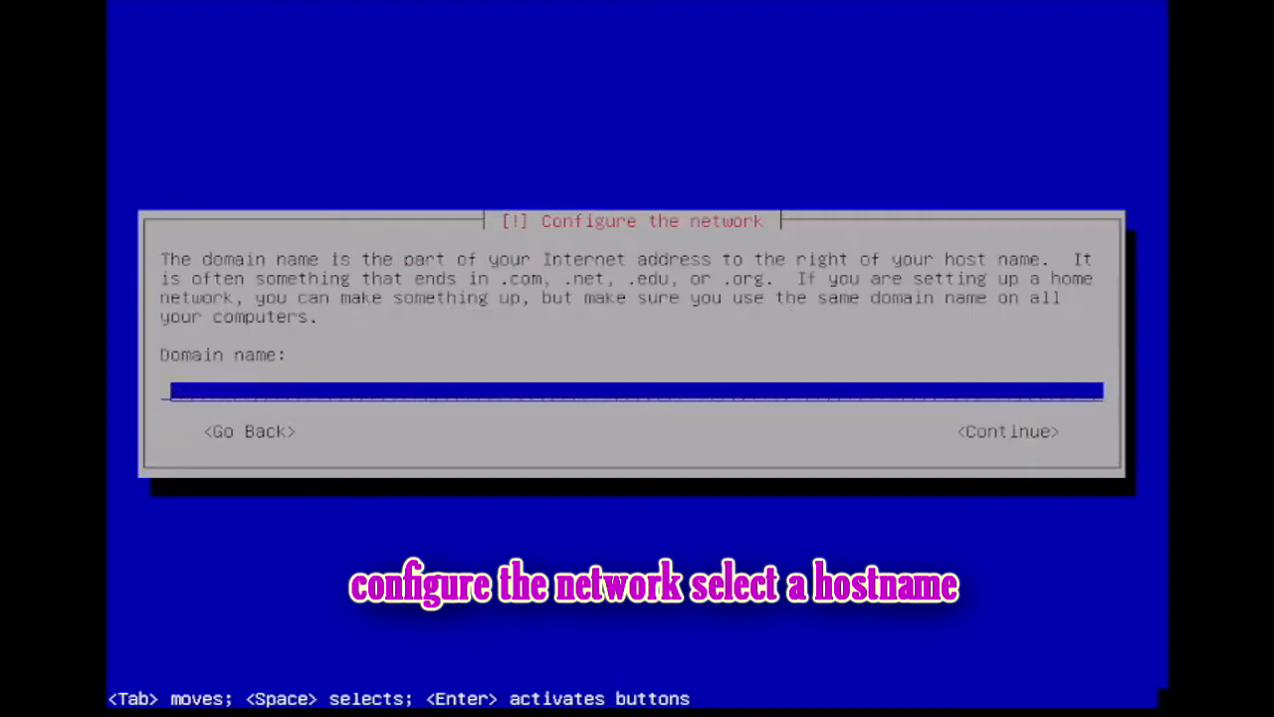
Set the network domain name to rhesus.com and continue
{"action": "key", "text": "Tab"}
{"action": "key", "text": "Tab"}
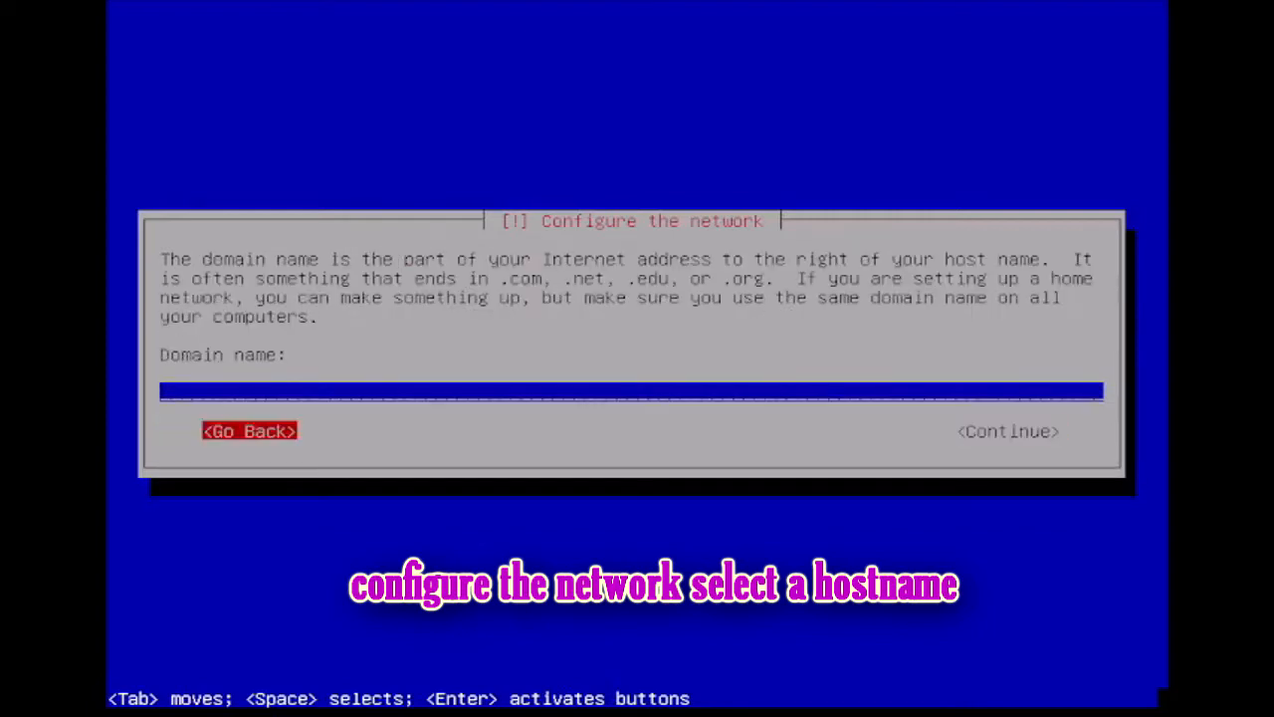
{"action": "key", "text": "Tab"}
{"action": "type", "text": "rhesus.com"}
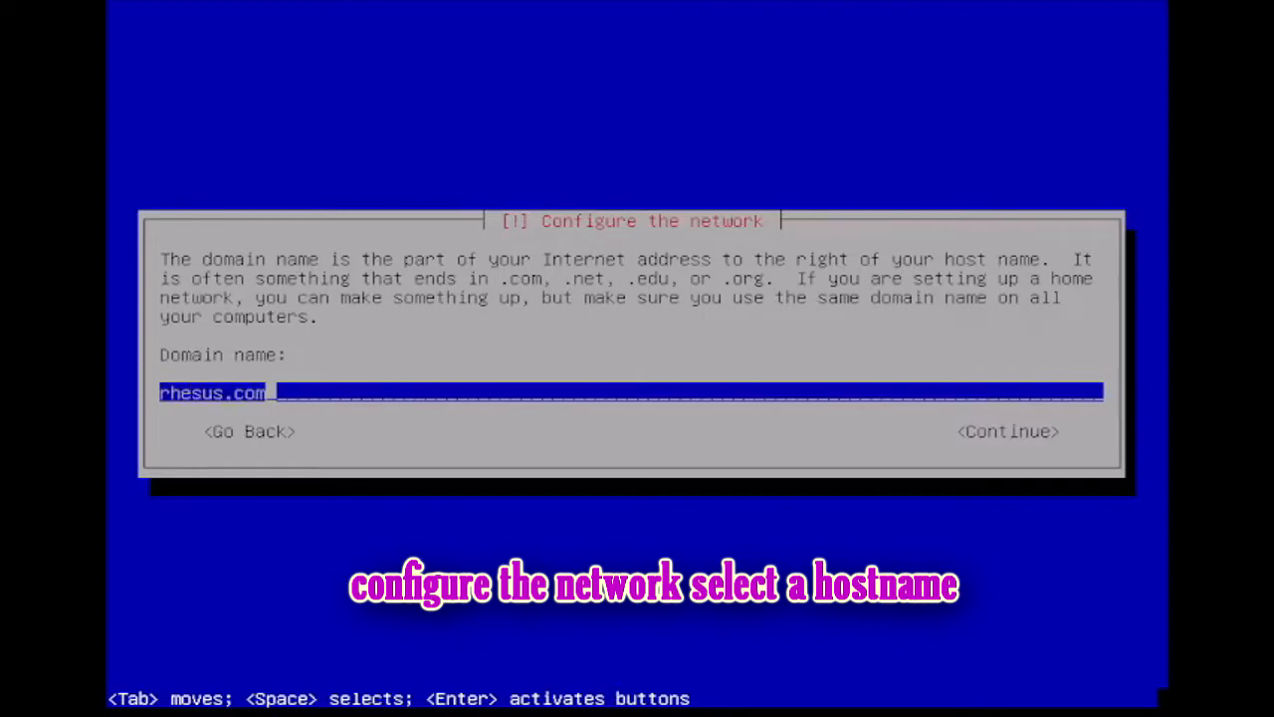
{"action": "key", "text": "Tab"}
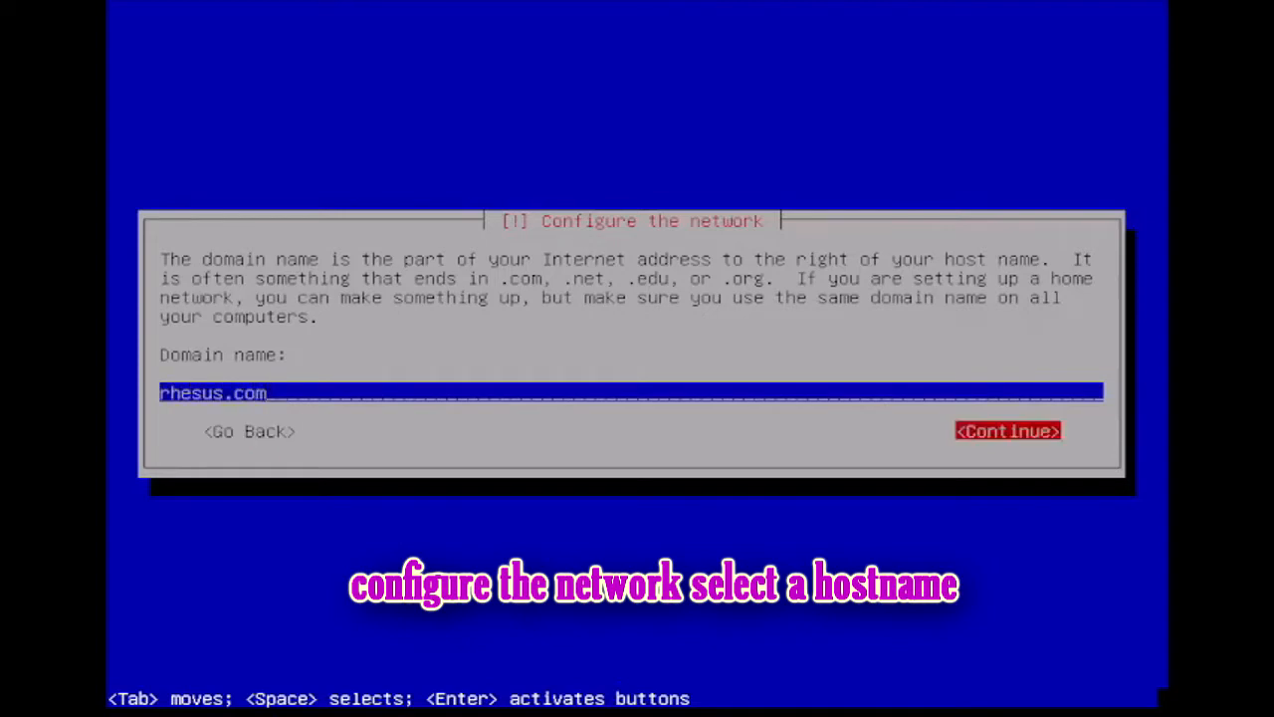
{"action": "key", "text": "Return"}
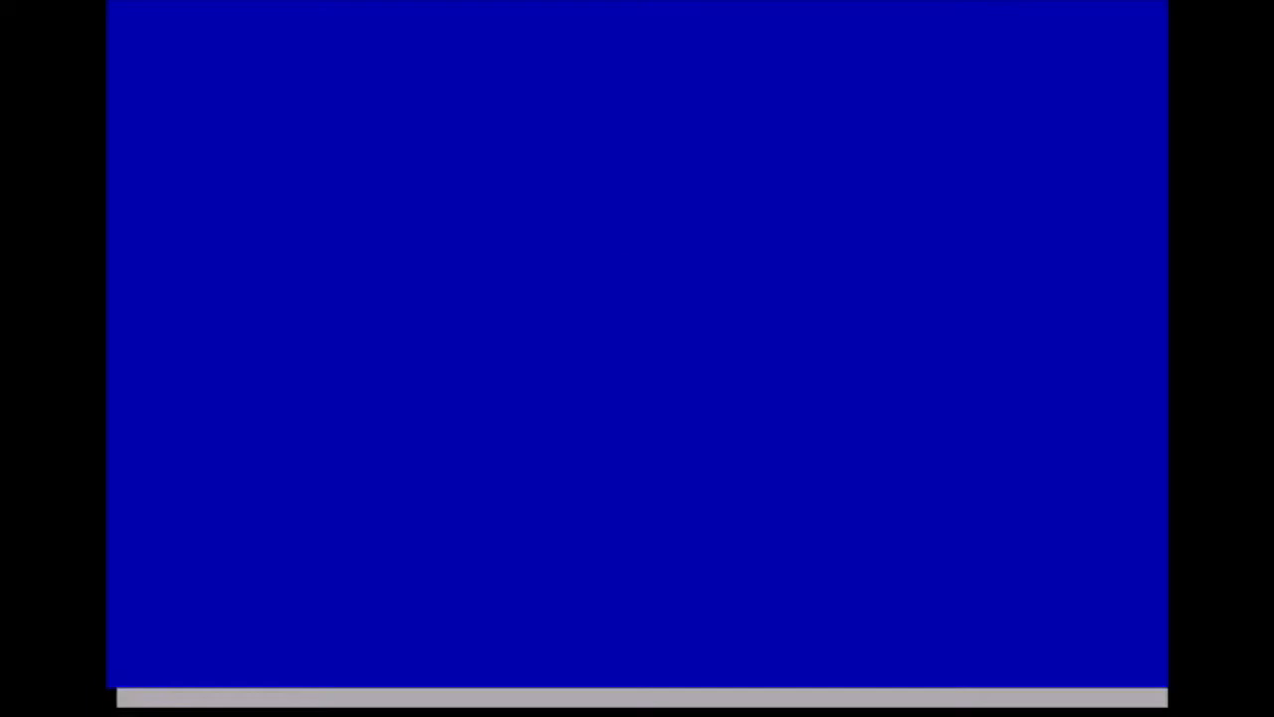
Enter a password for the root account and continue
{"action": "key", "text": "Tab"}
{"action": "key", "text": "Tab"}
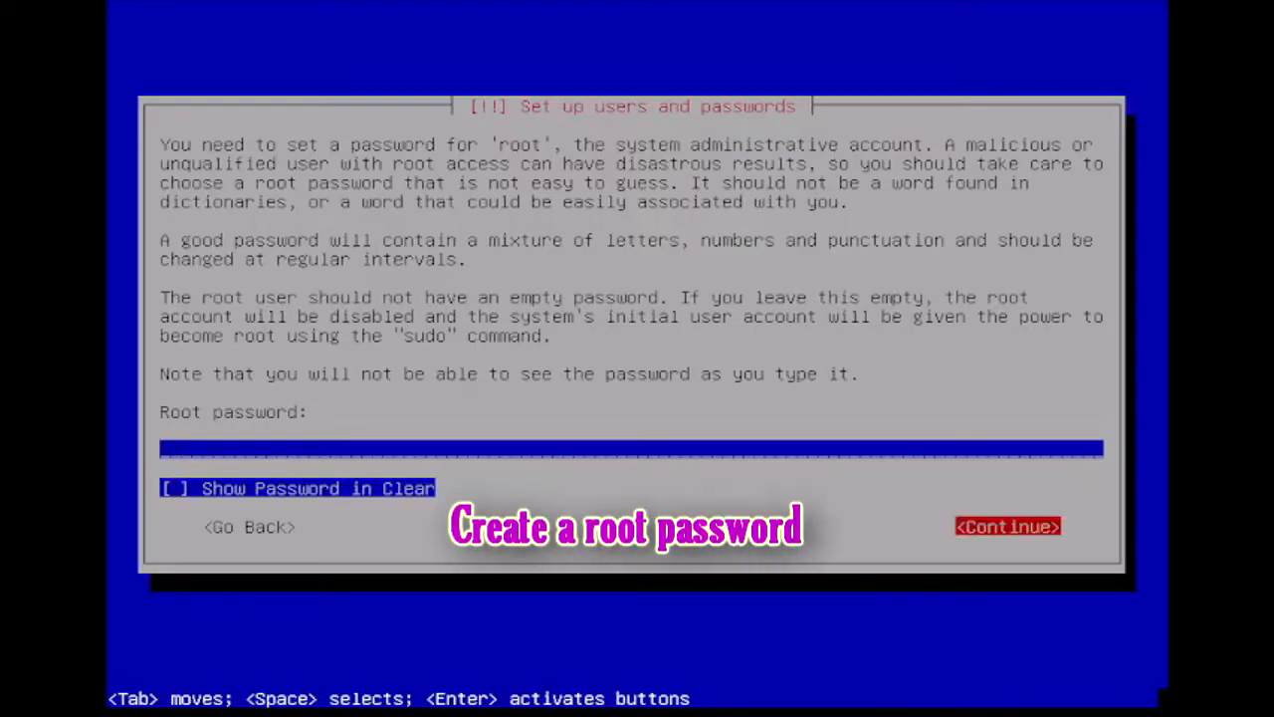
{"action": "key", "text": "Tab"}
{"action": "key", "text": "Tab"}
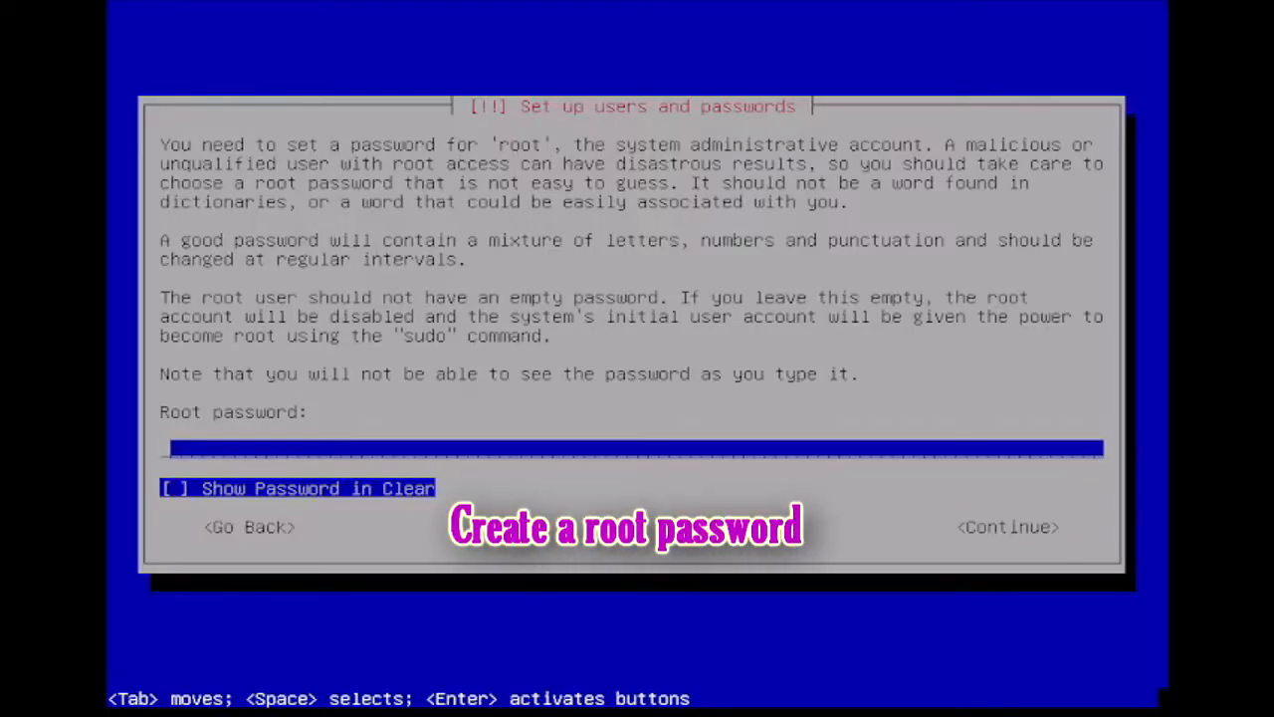
{"action": "type", "text": "***********"}
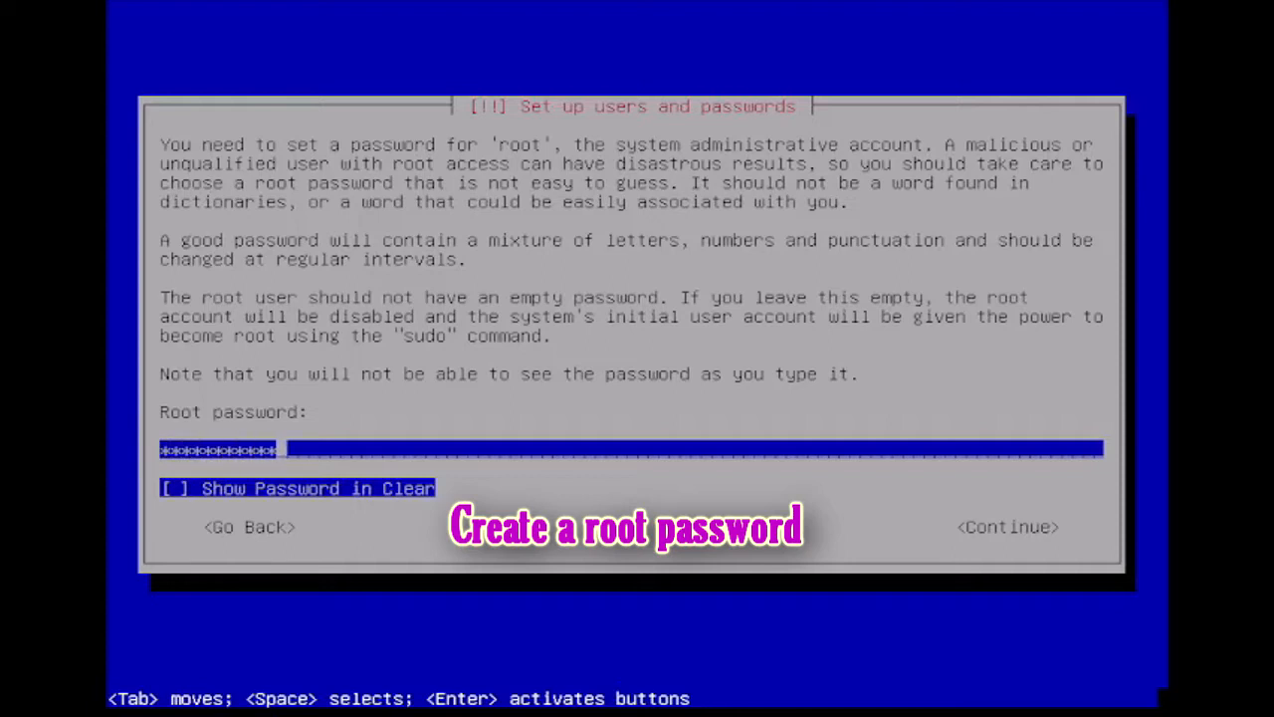
{"action": "type", "text": "**"}
{"action": "key", "text": "Tab"}
{"action": "key", "text": "Tab"}
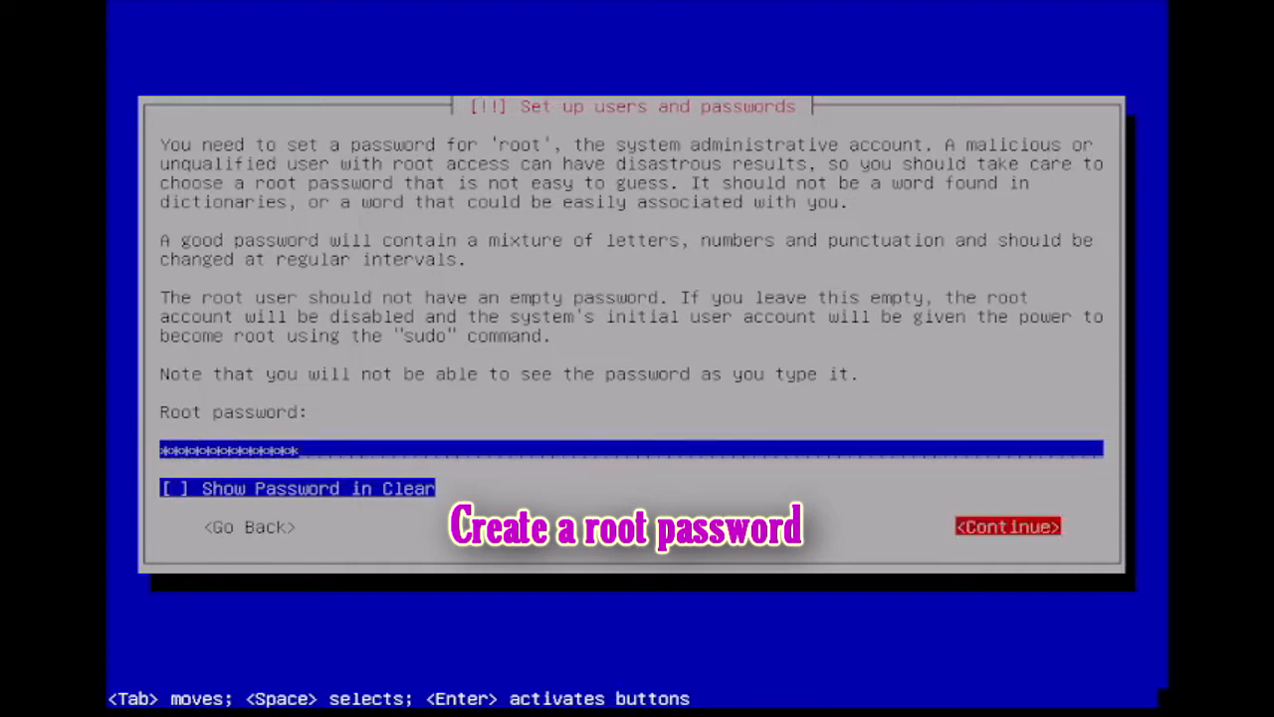
{"action": "key", "text": "Return"}
Re-enter the root password to verify it and continue to the user account setup
{"action": "key", "text": "Tab"}
{"action": "key", "text": "Tab"}
{"action": "key", "text": "Tab"}
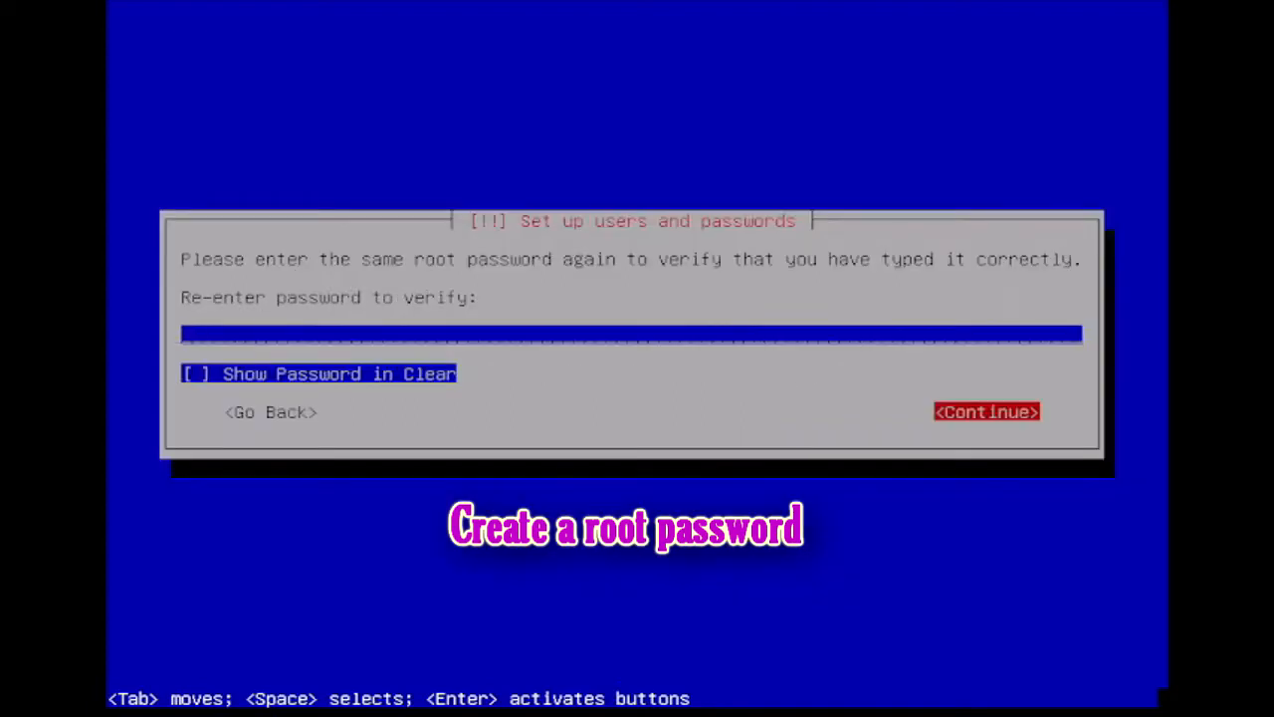
{"action": "key", "text": "Tab"}
{"action": "type", "text": "************"}
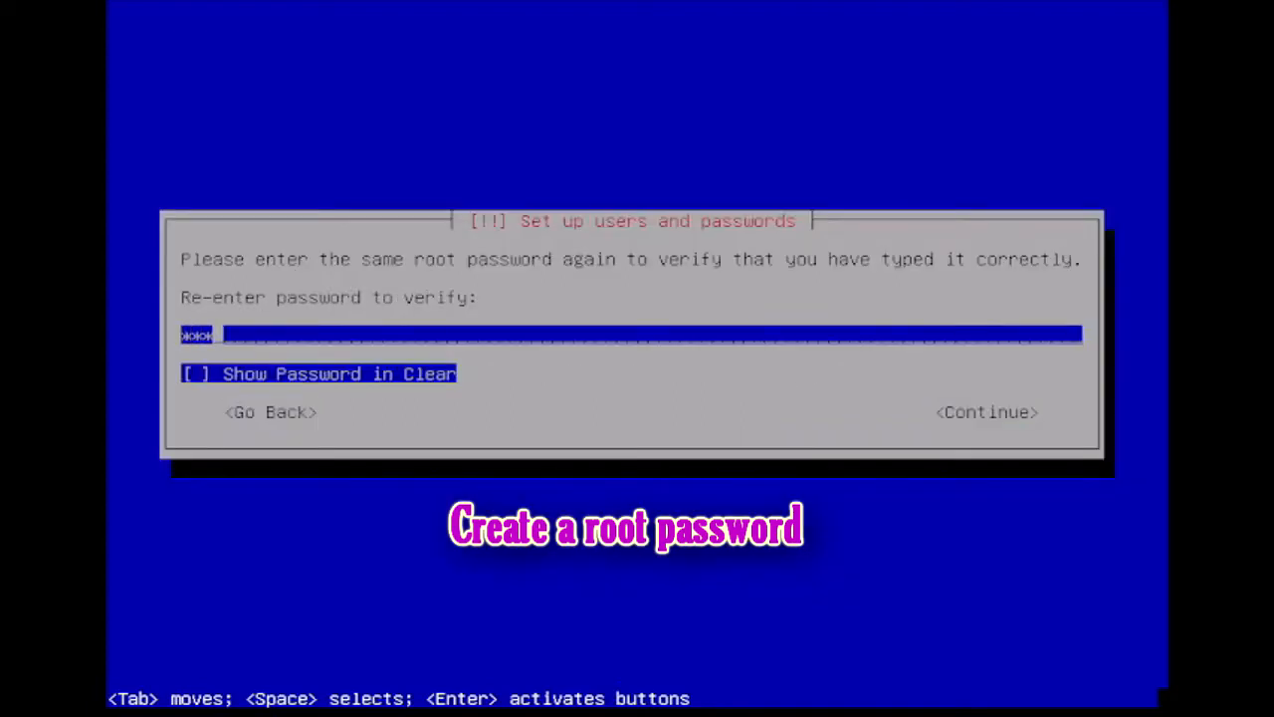
{"action": "type", "text": "*"}
{"action": "key", "text": "Tab"}
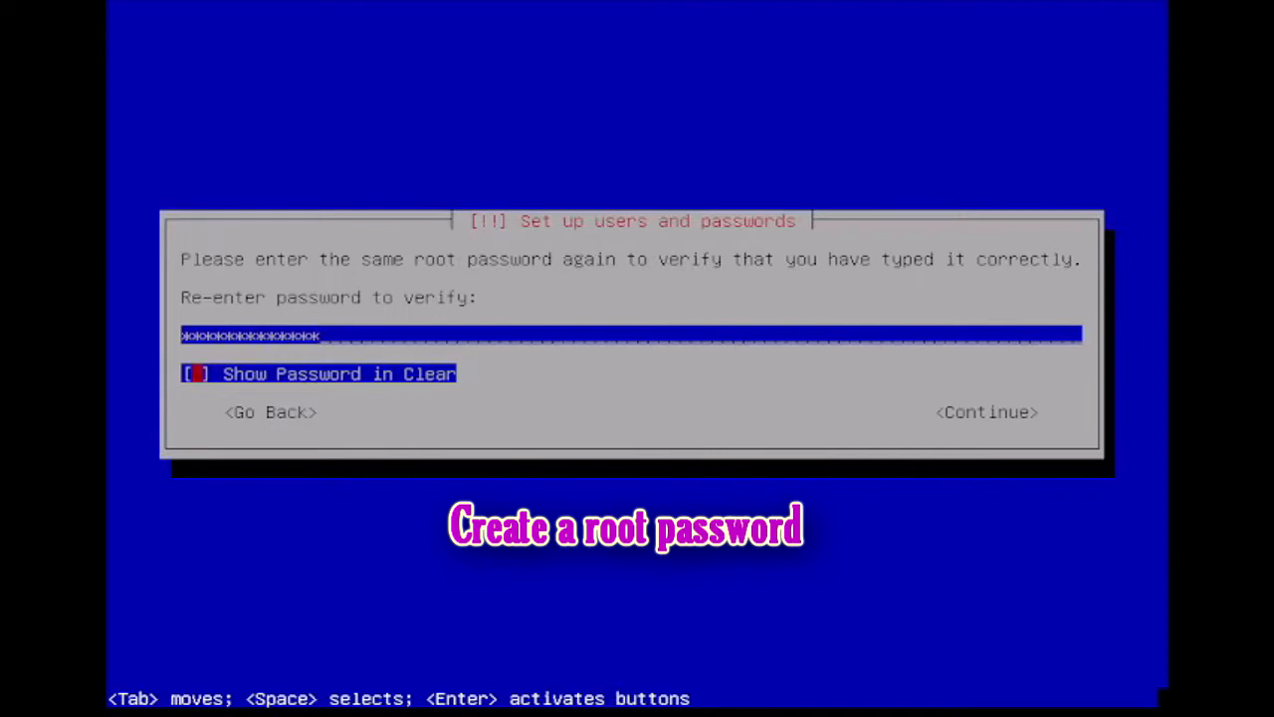
{"action": "key", "text": "Tab"}
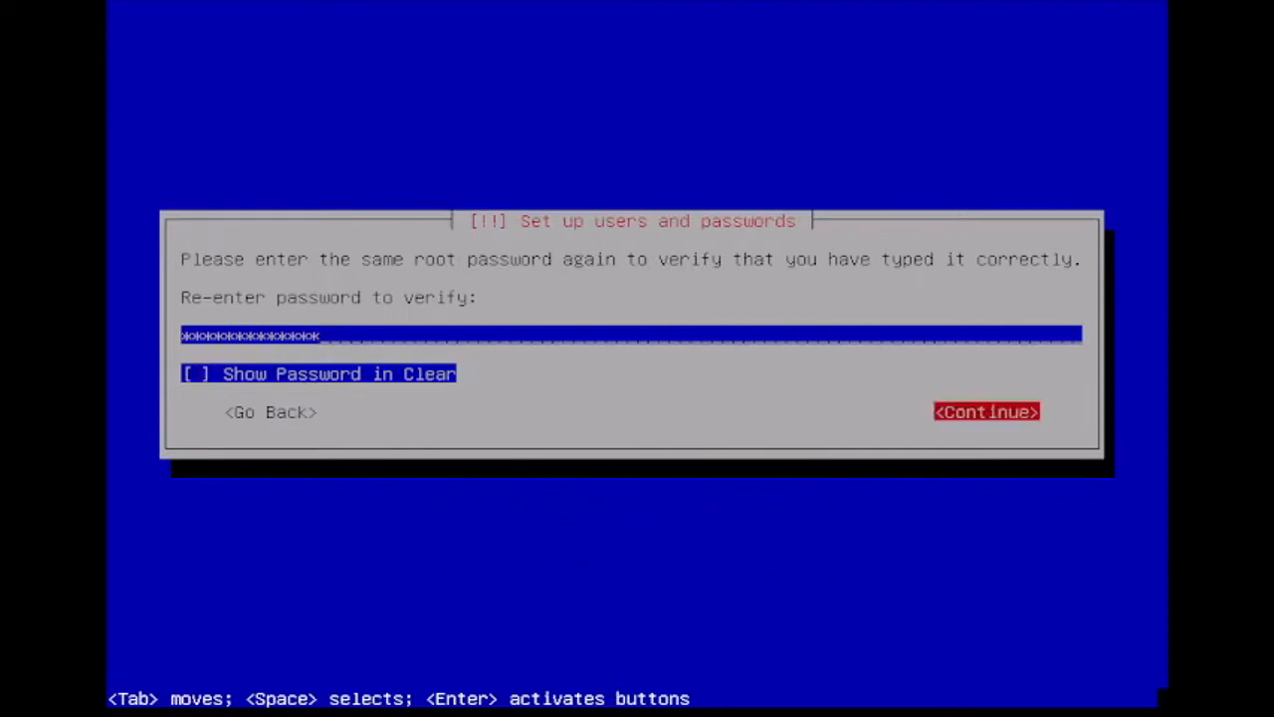
{"action": "key", "text": "Return"}
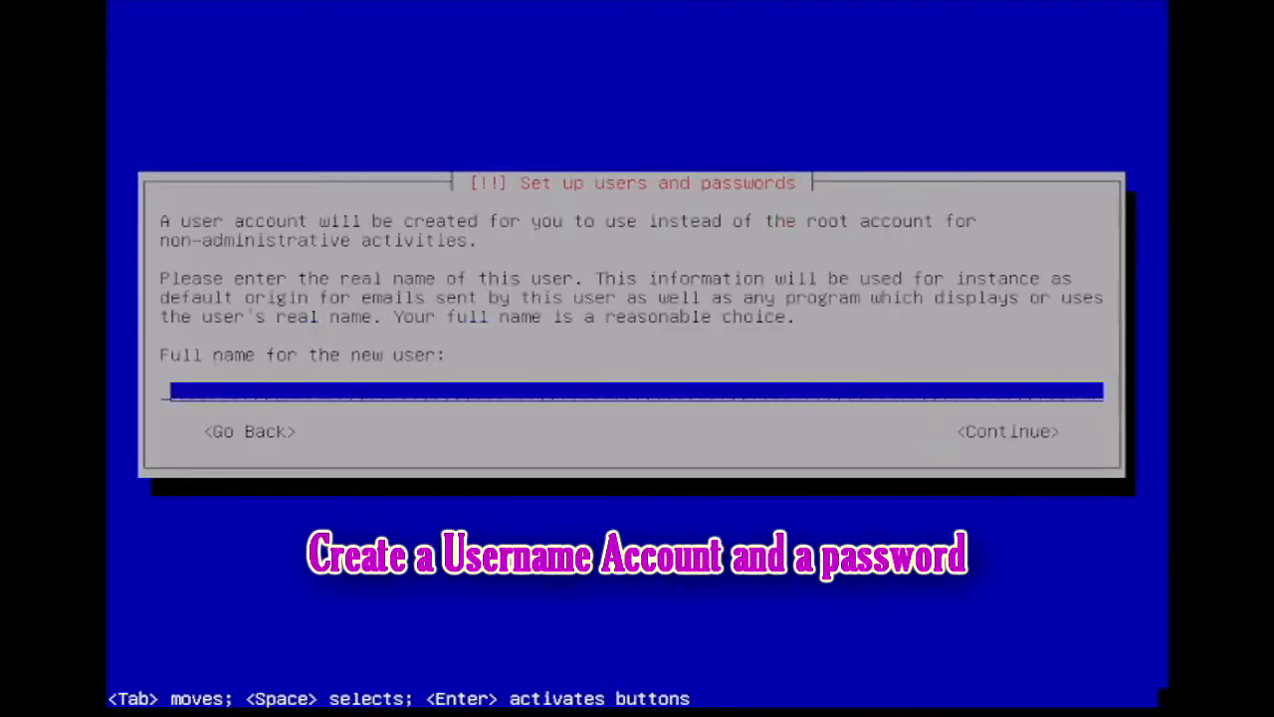
Enter the new user's full name and accept the suggested username for the account
{"action": "key", "text": "Tab"}
{"action": "key", "text": "Tab"}
{"action": "key", "text": "Tab"}
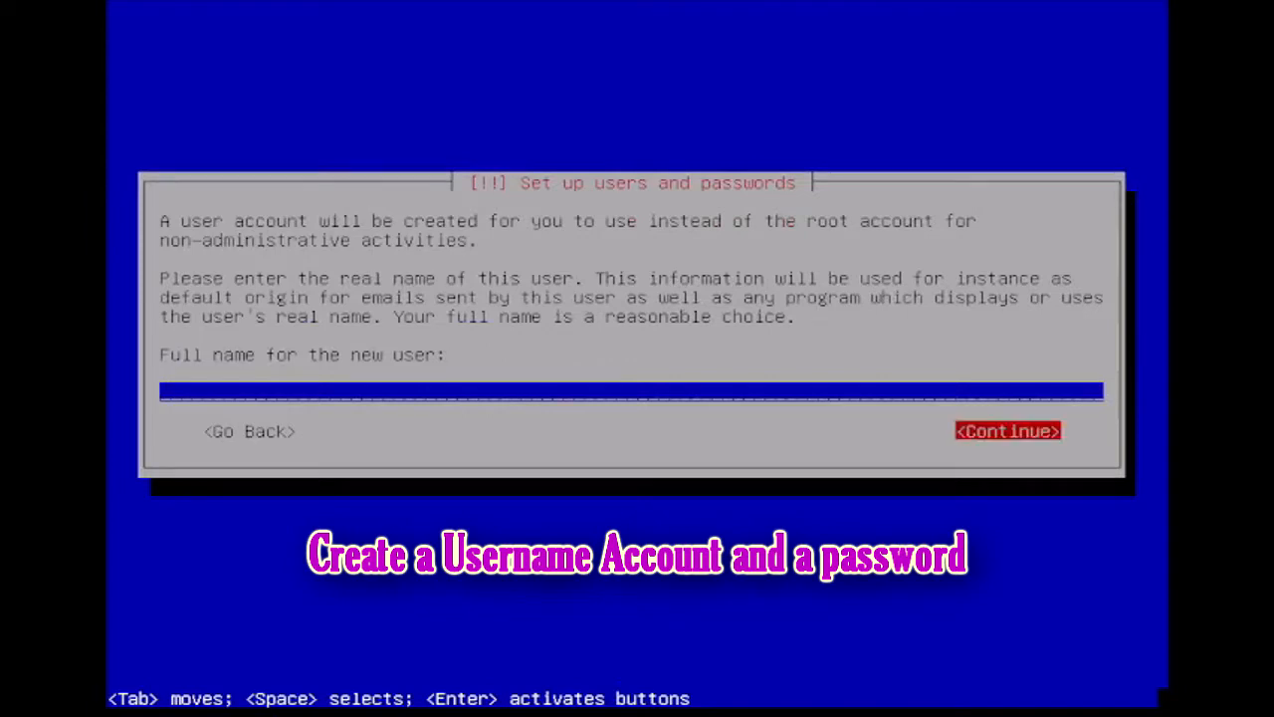
{"action": "type", "text": "rhesus"}
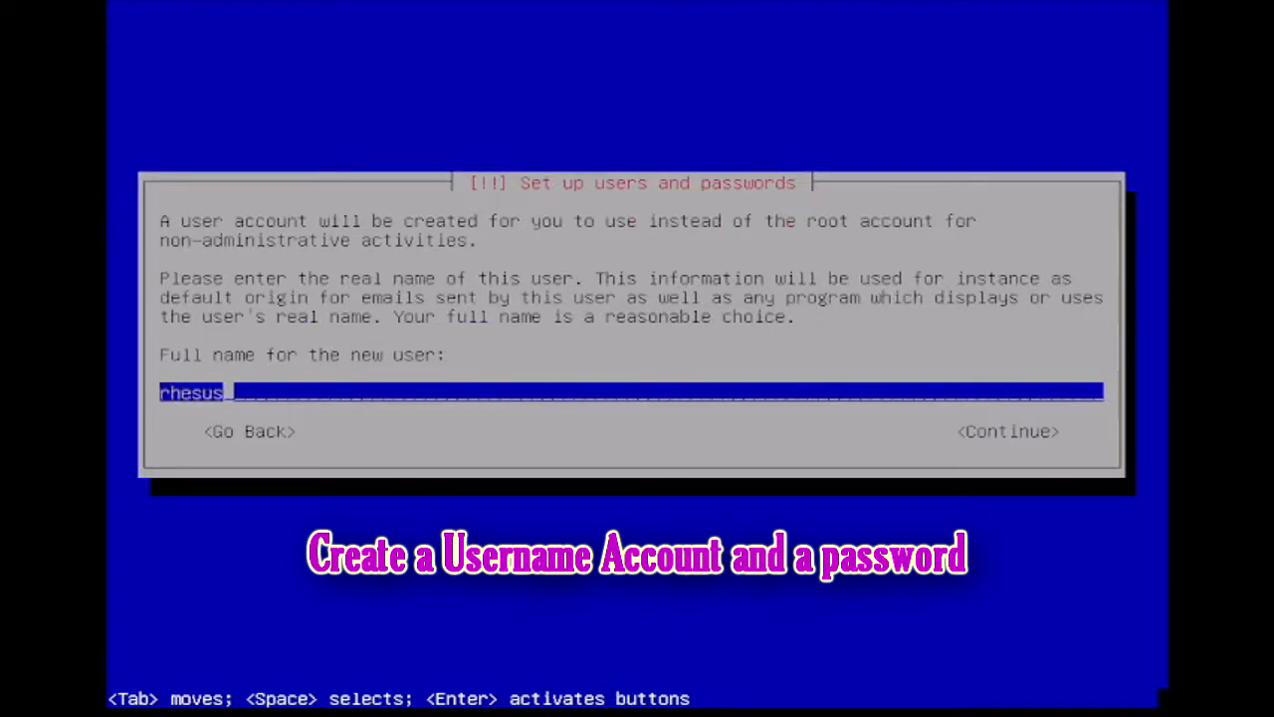
{"action": "key", "text": "Tab"}
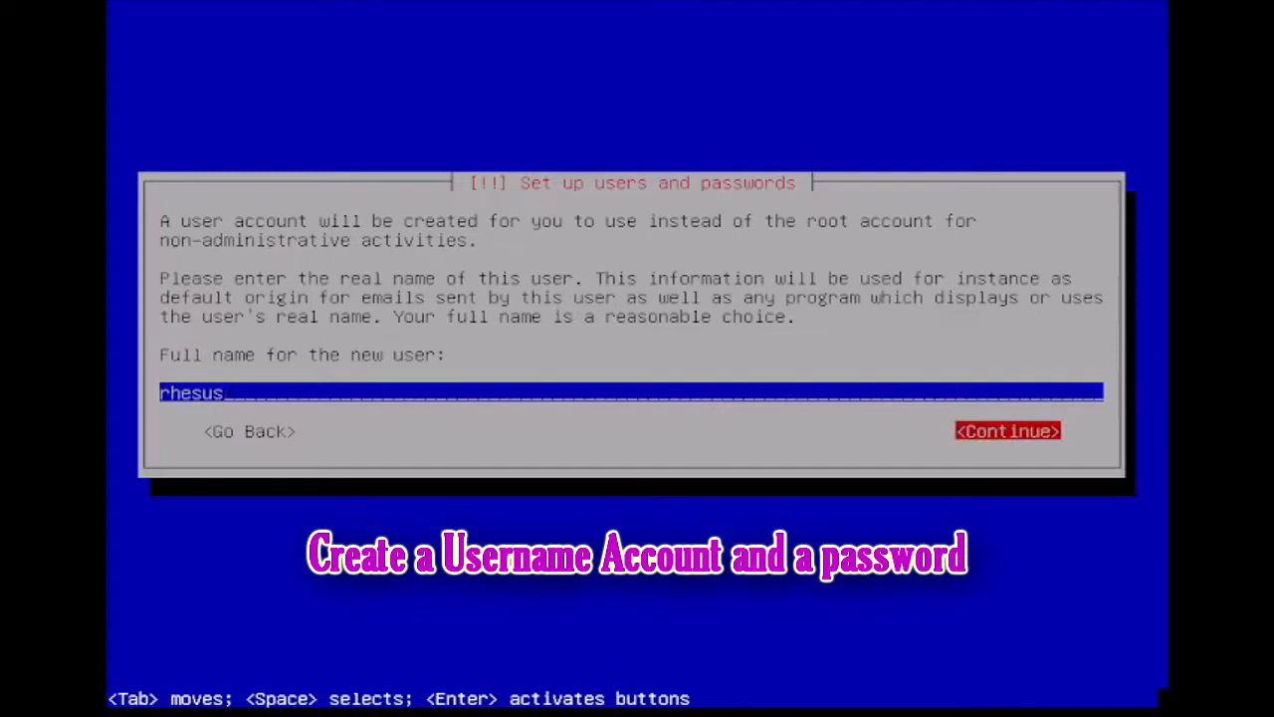
{"action": "key", "text": "Return"}
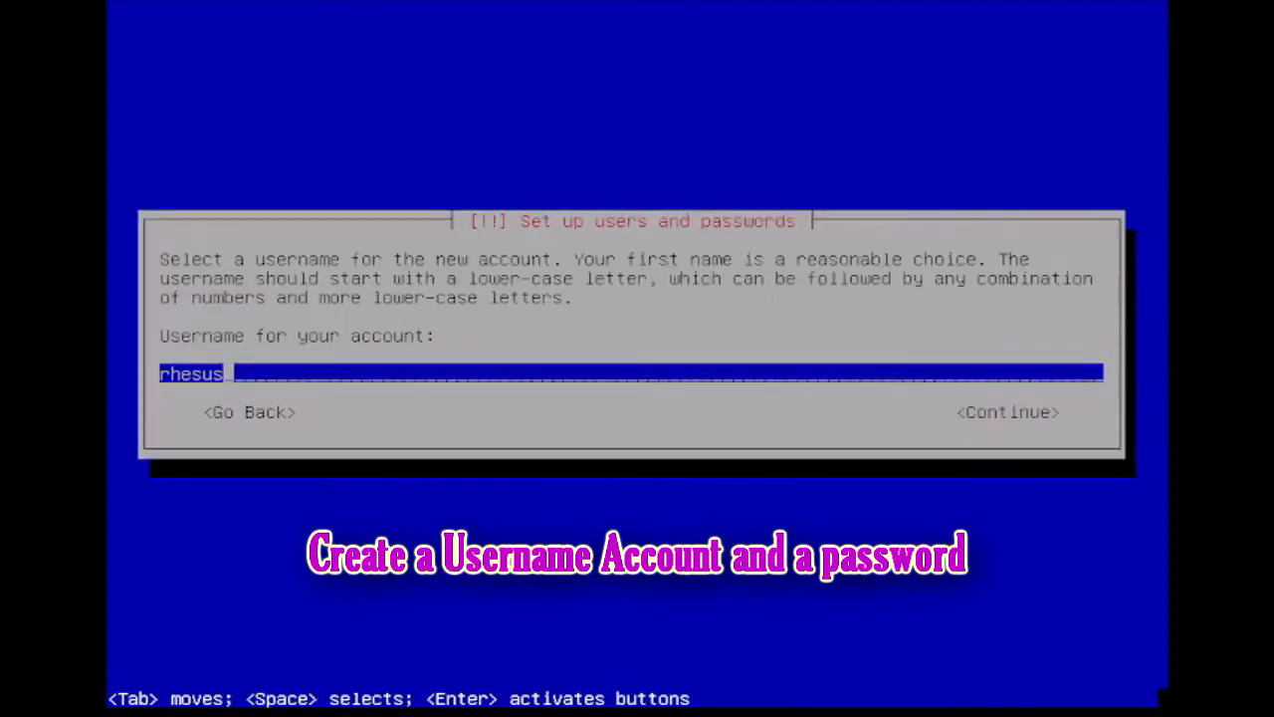
{"action": "key", "text": "Tab"}
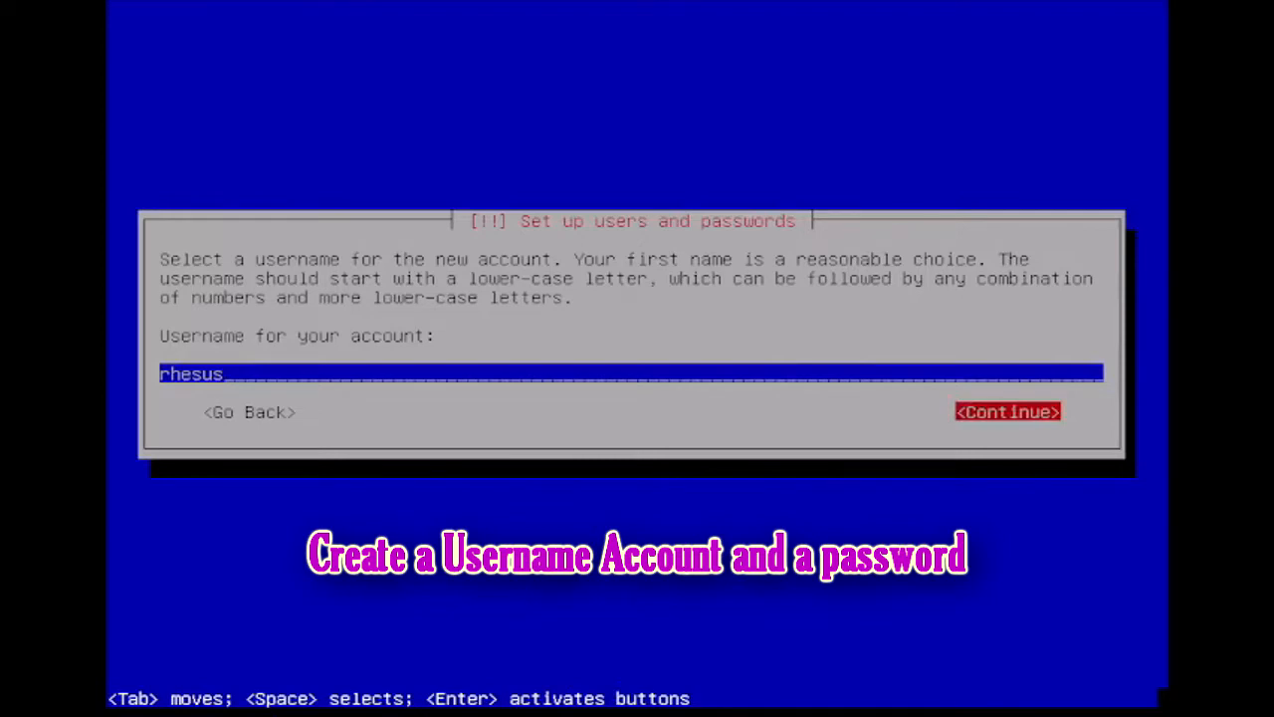
{"action": "key", "text": "Return"}
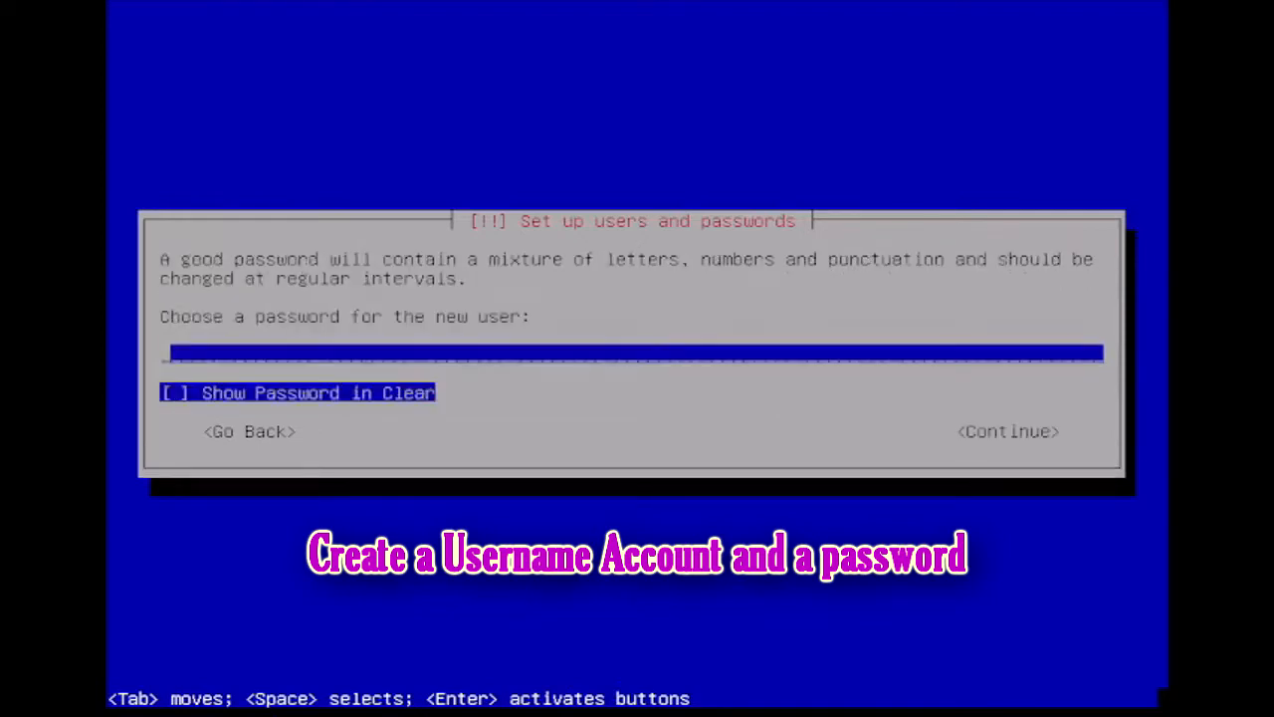
Enter a password for the new user account and continue
{"action": "key", "text": "Tab"}
{"action": "key", "text": "Tab"}
{"action": "key", "text": "Tab"}
{"action": "key", "text": "Tab"}
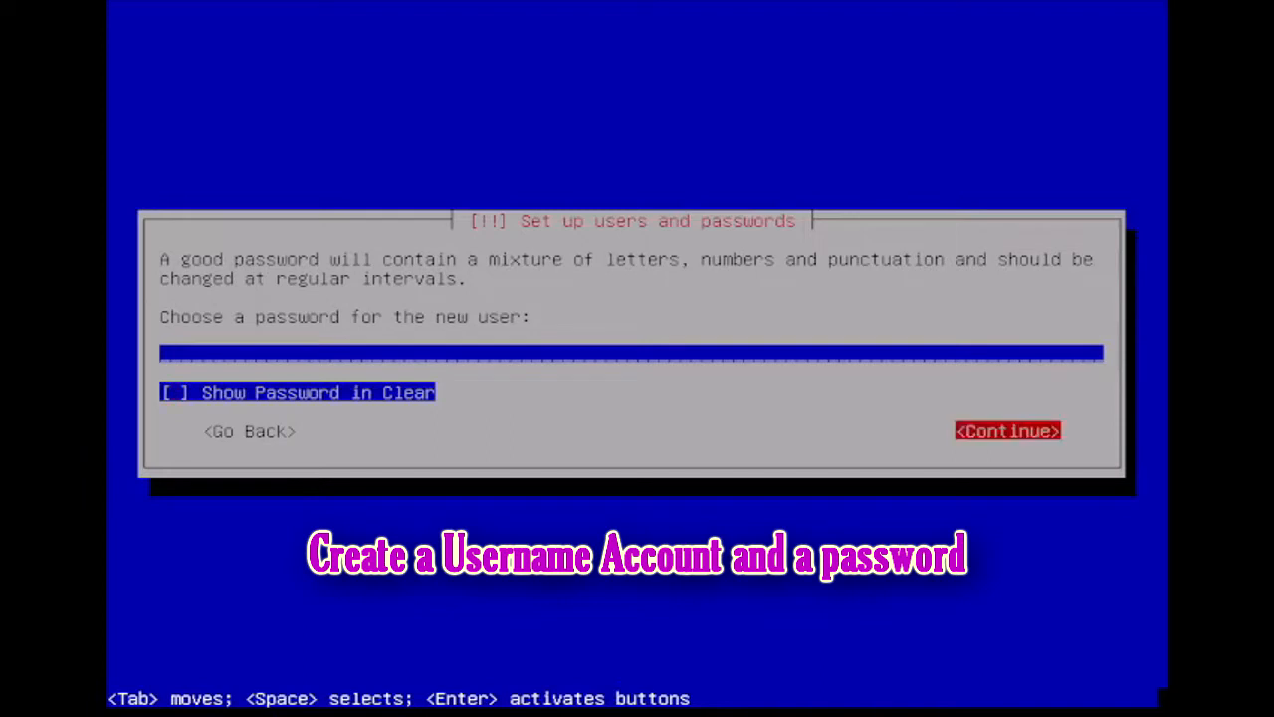
{"action": "type", "text": "*************"}
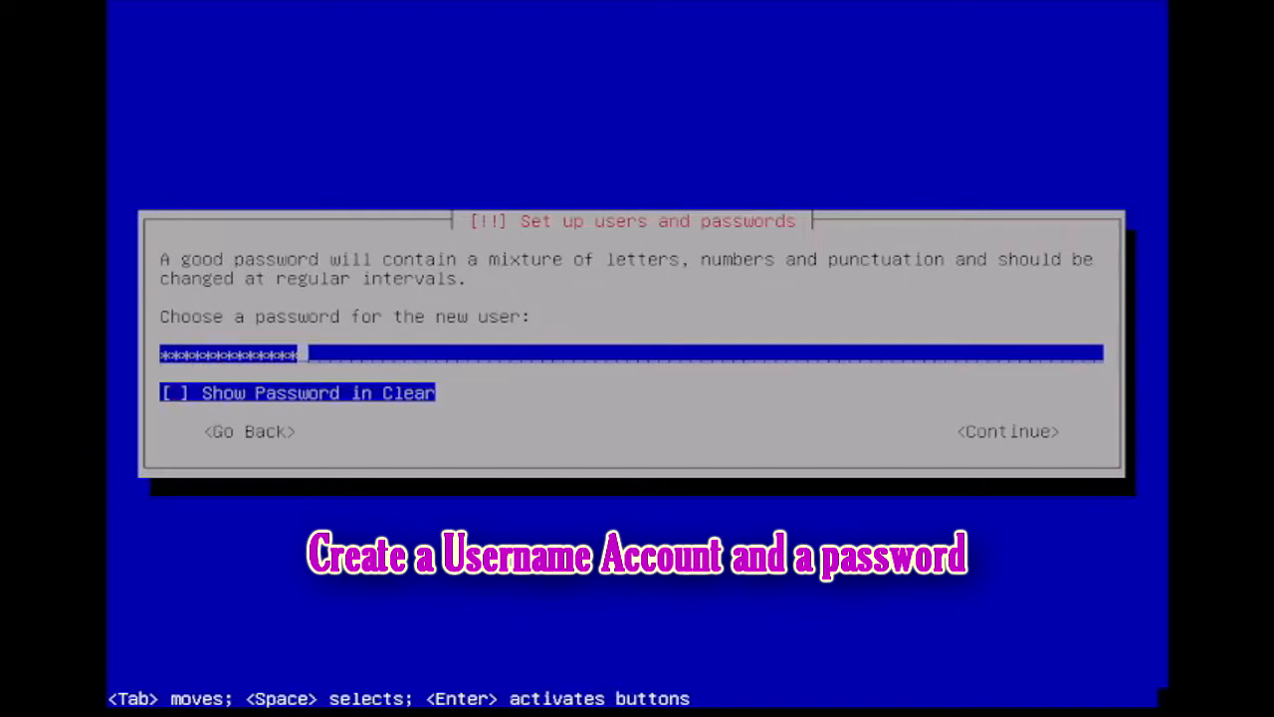
{"action": "key", "text": "Tab"}
{"action": "key", "text": "Tab"}
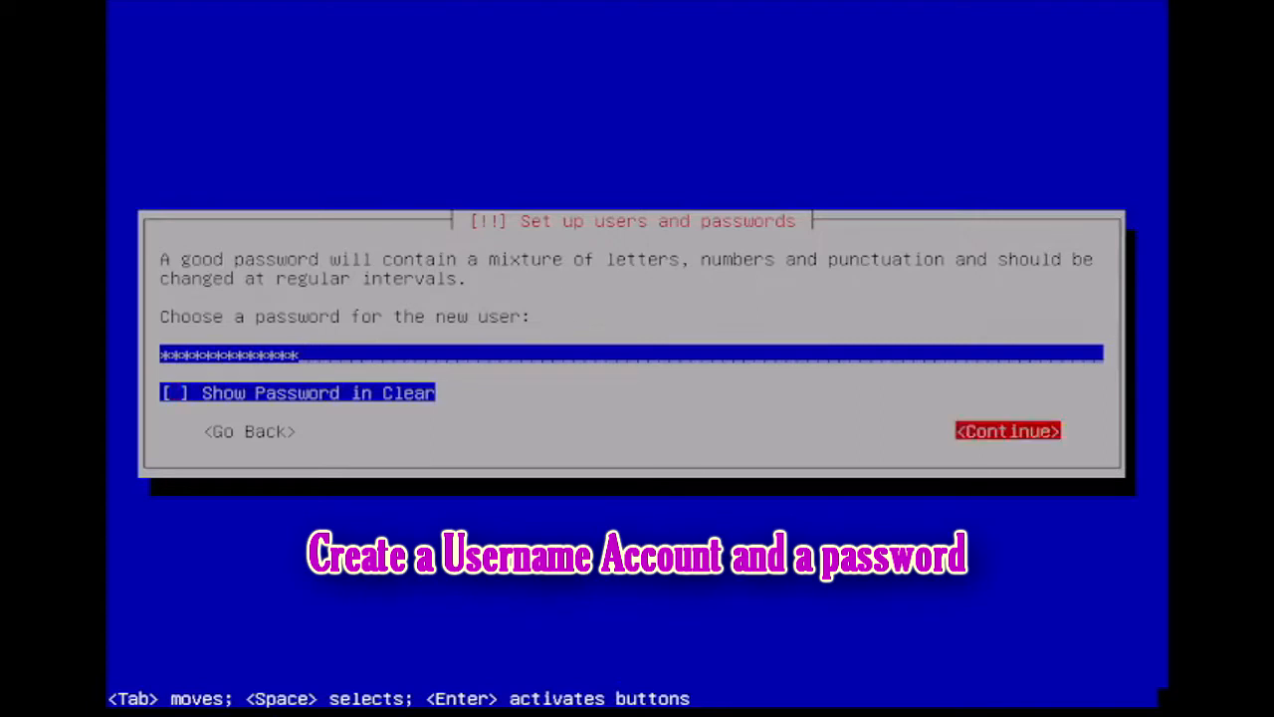
{"action": "key", "text": "Return"}
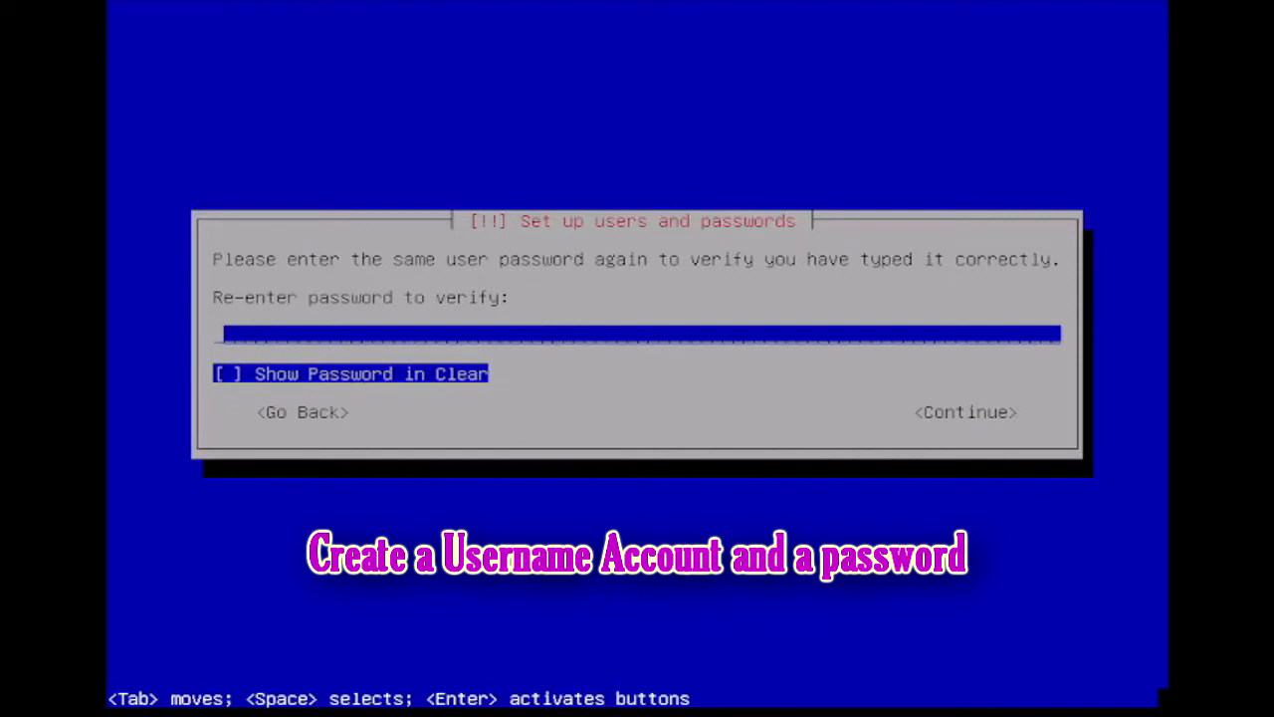
Re-enter the new user's password to verify it and continue to disk partitioning
{"action": "key", "text": "Tab"}
{"action": "key", "text": "Tab"}
{"action": "key", "text": "Tab"}
{"action": "key", "text": "Tab"}
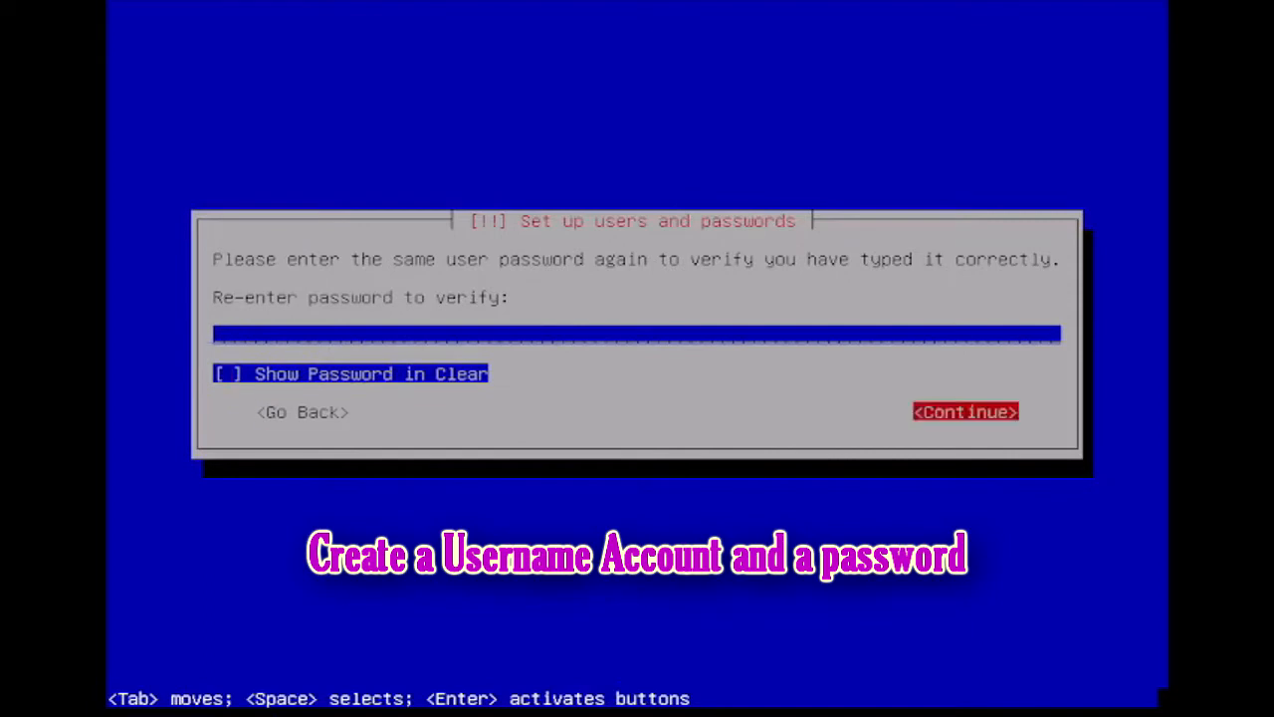
{"action": "type", "text": "*************"}
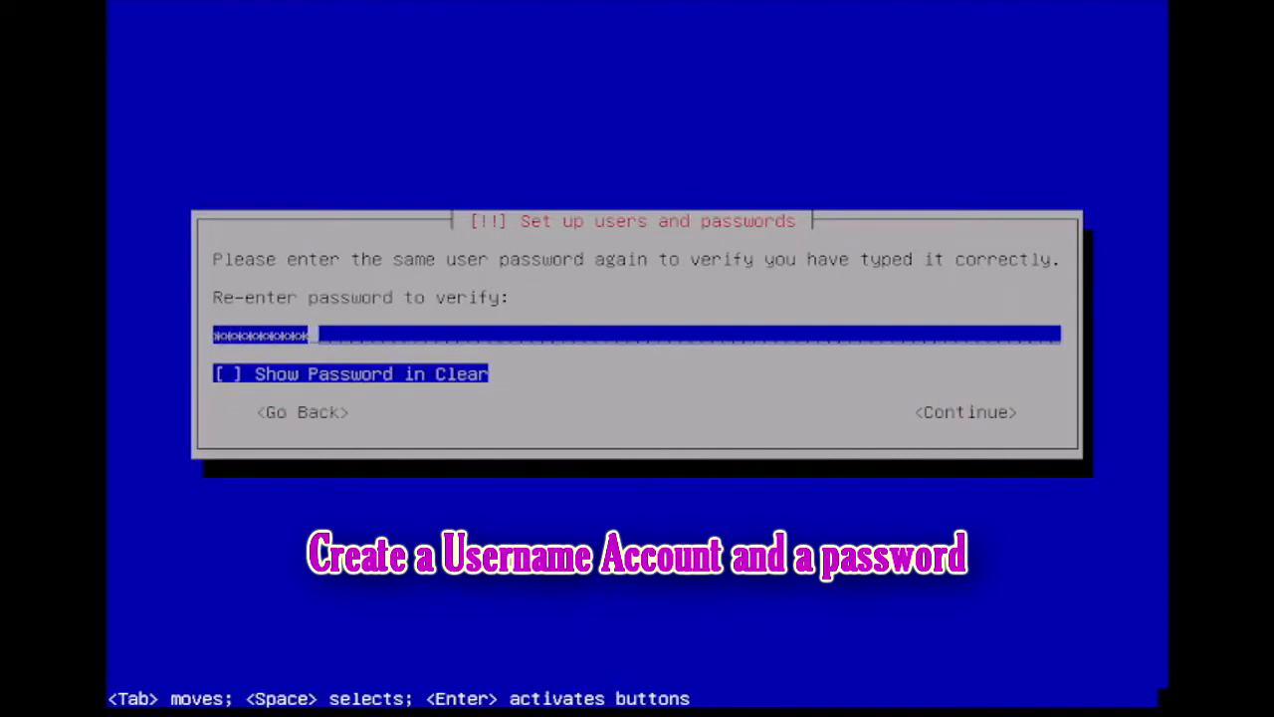
{"action": "key", "text": "Tab"}
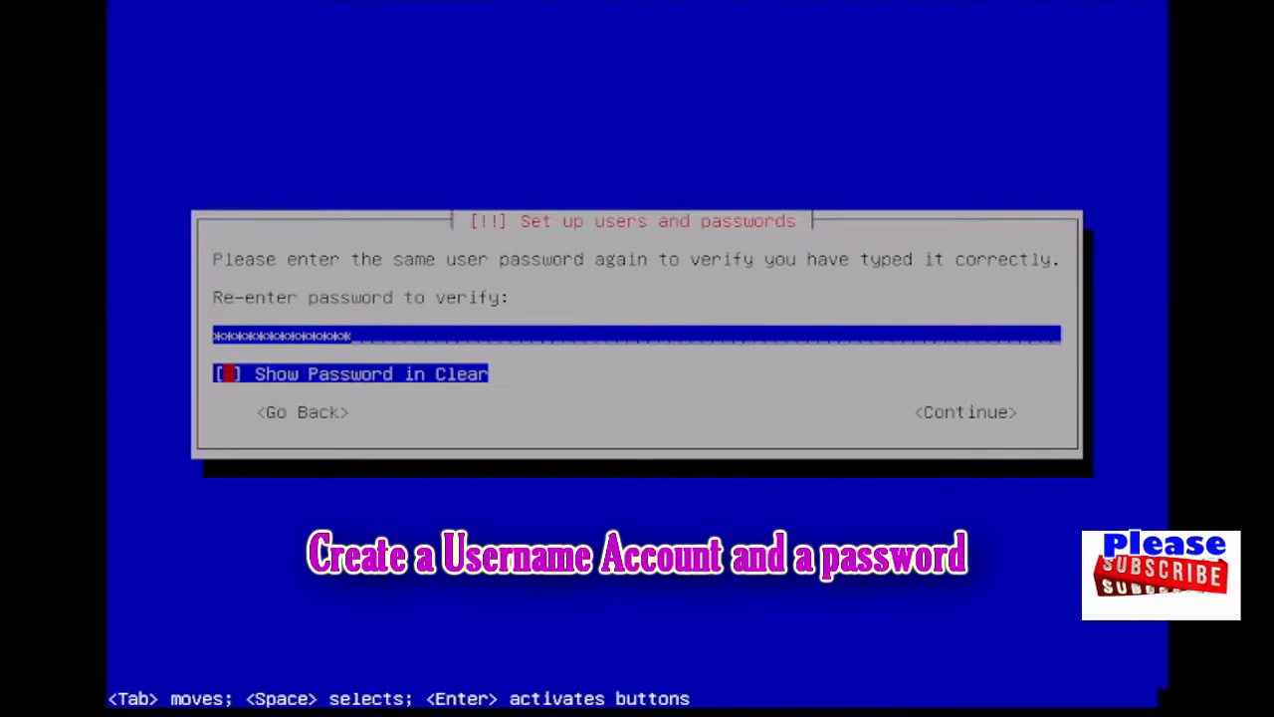
{"action": "key", "text": "Tab"}
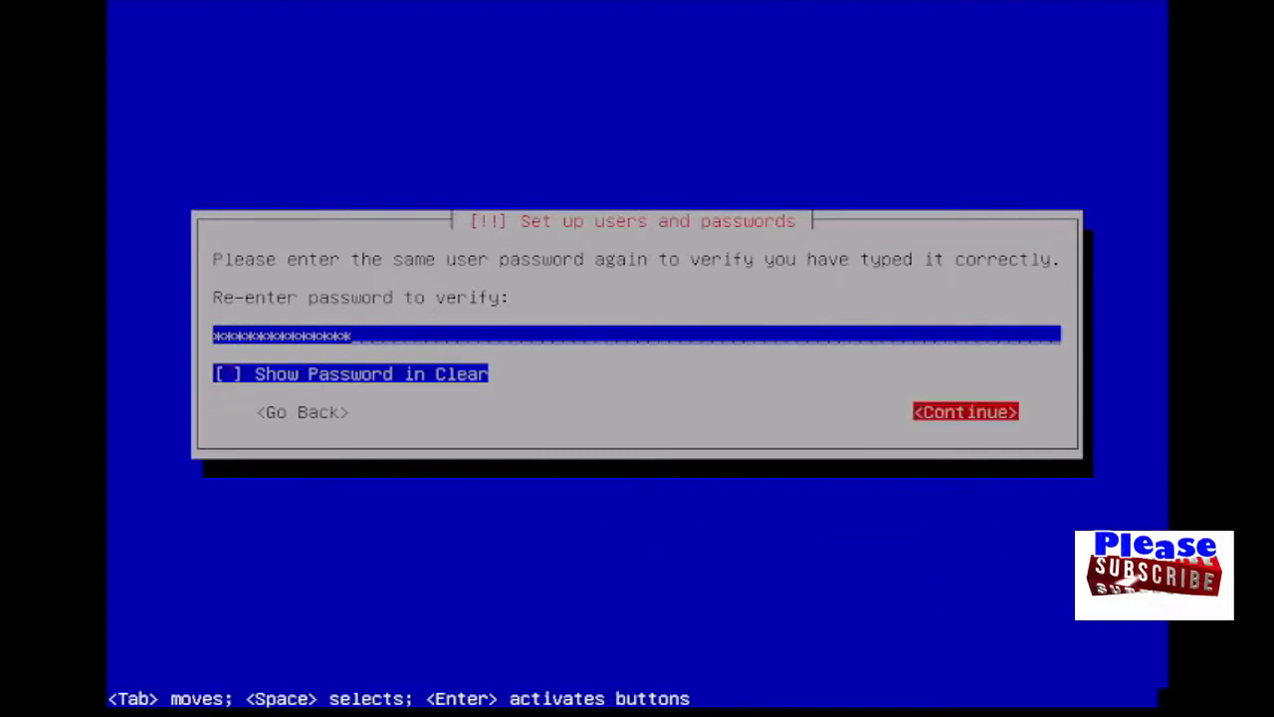
{"action": "key", "text": "Return"}
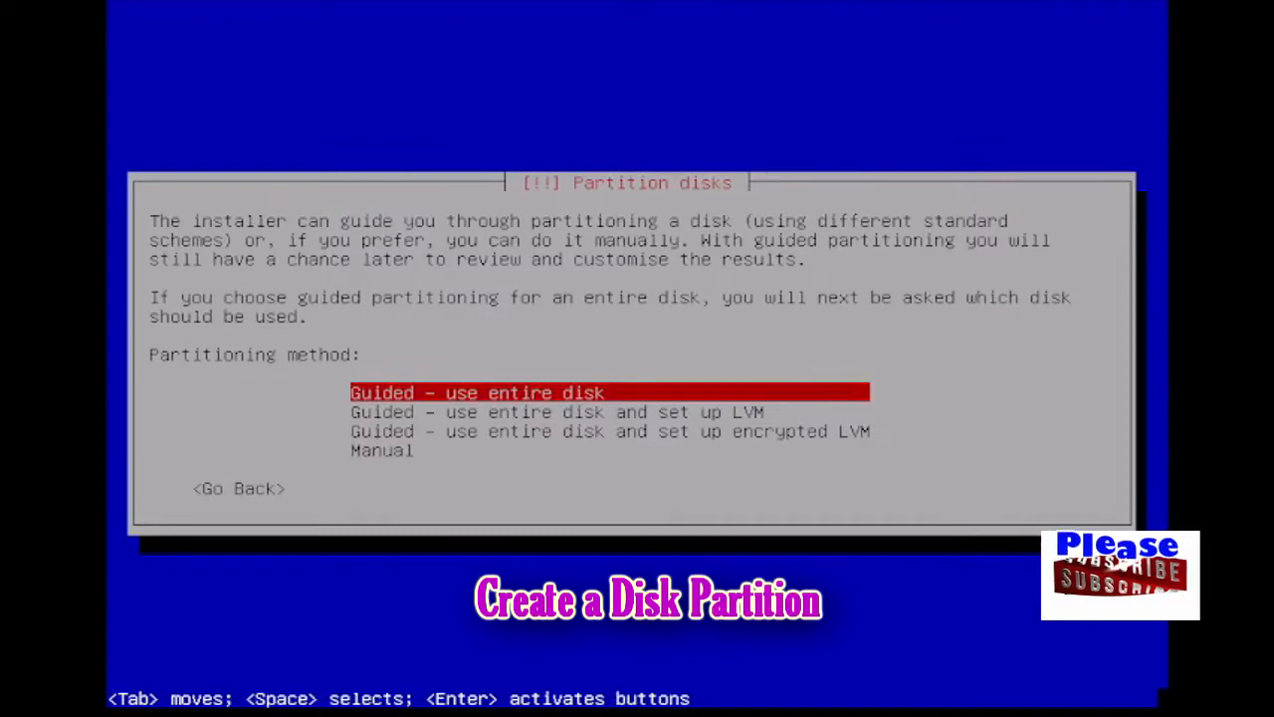
Choose Manual as the partitioning method
{"action": "key", "text": "Down"}
{"action": "key", "text": "Down"}
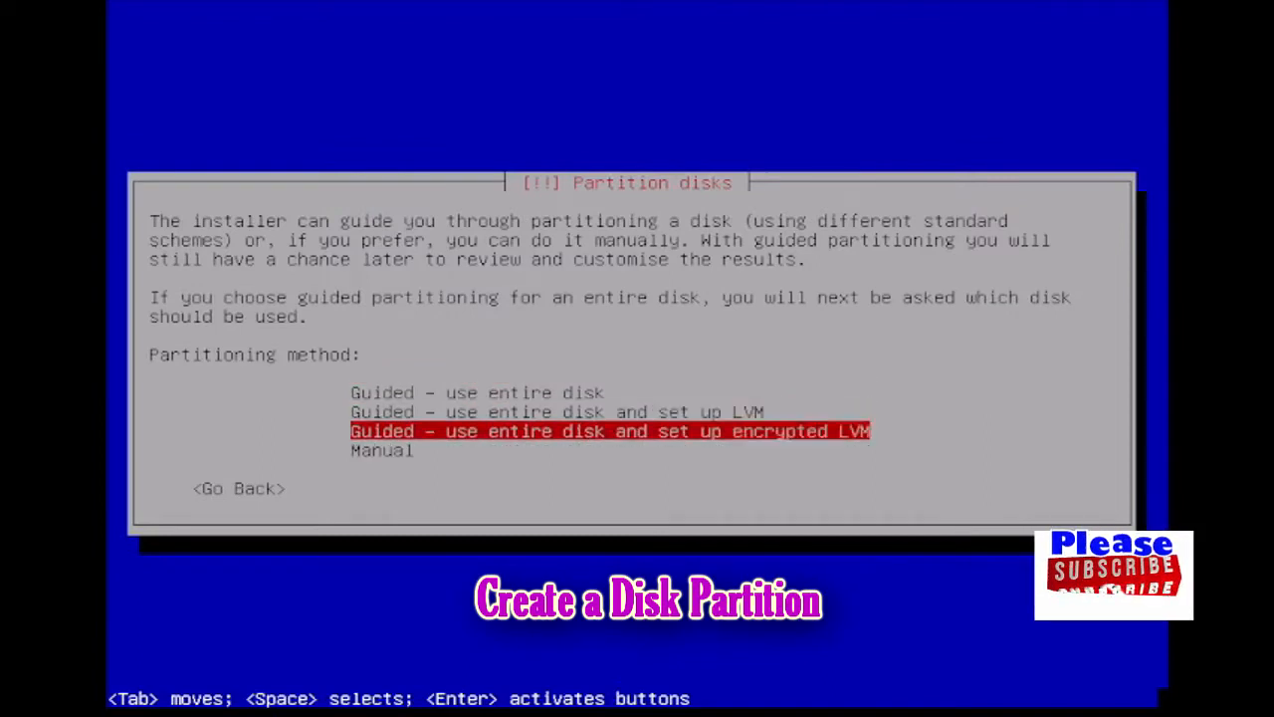
{"action": "key", "text": "Down"}
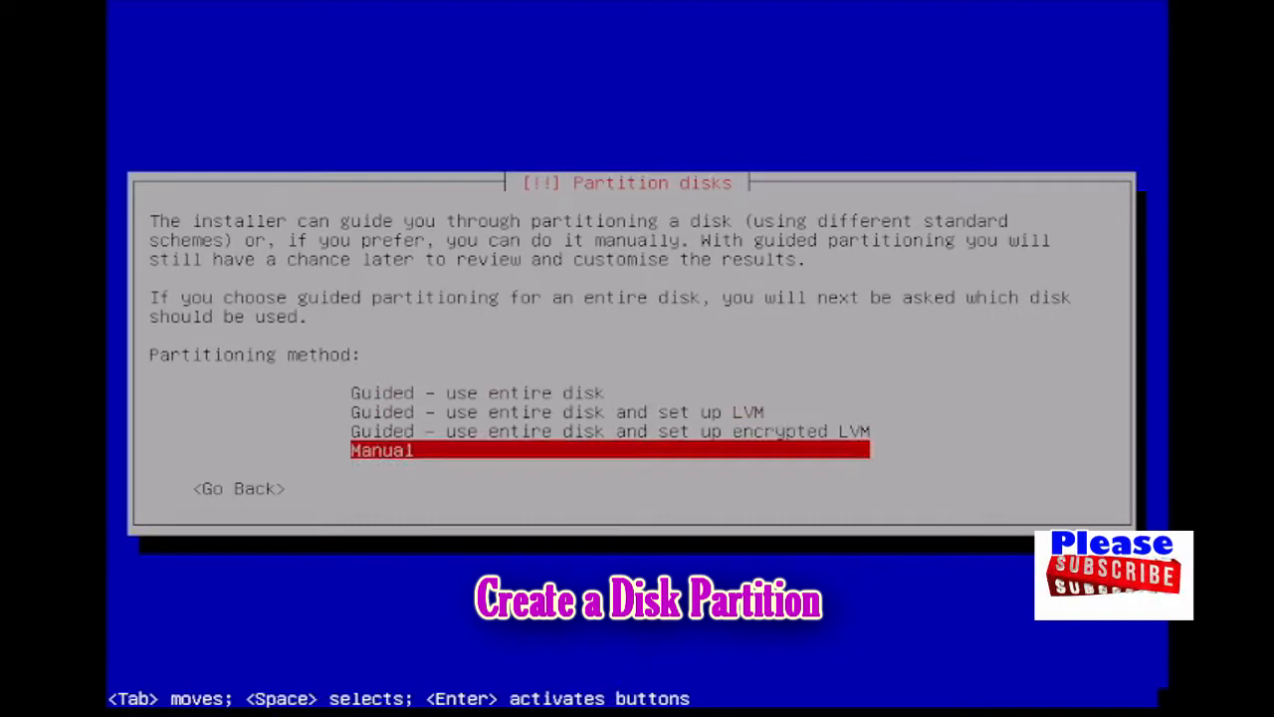
{"action": "key", "text": "Return"}
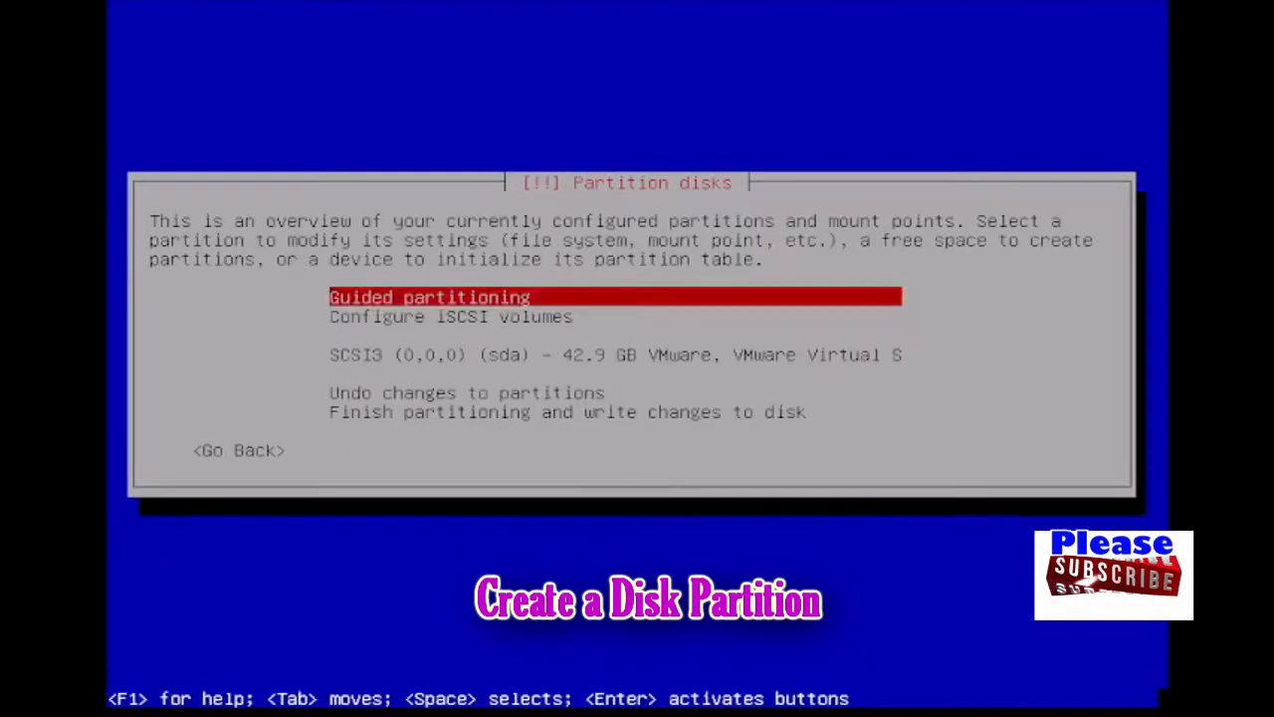
Select the SCSI3 (sda) VMware disk and create a new empty partition table on it
{"action": "key", "text": "Down"}
{"action": "key", "text": "Down"}
{"action": "key", "text": "Down"}
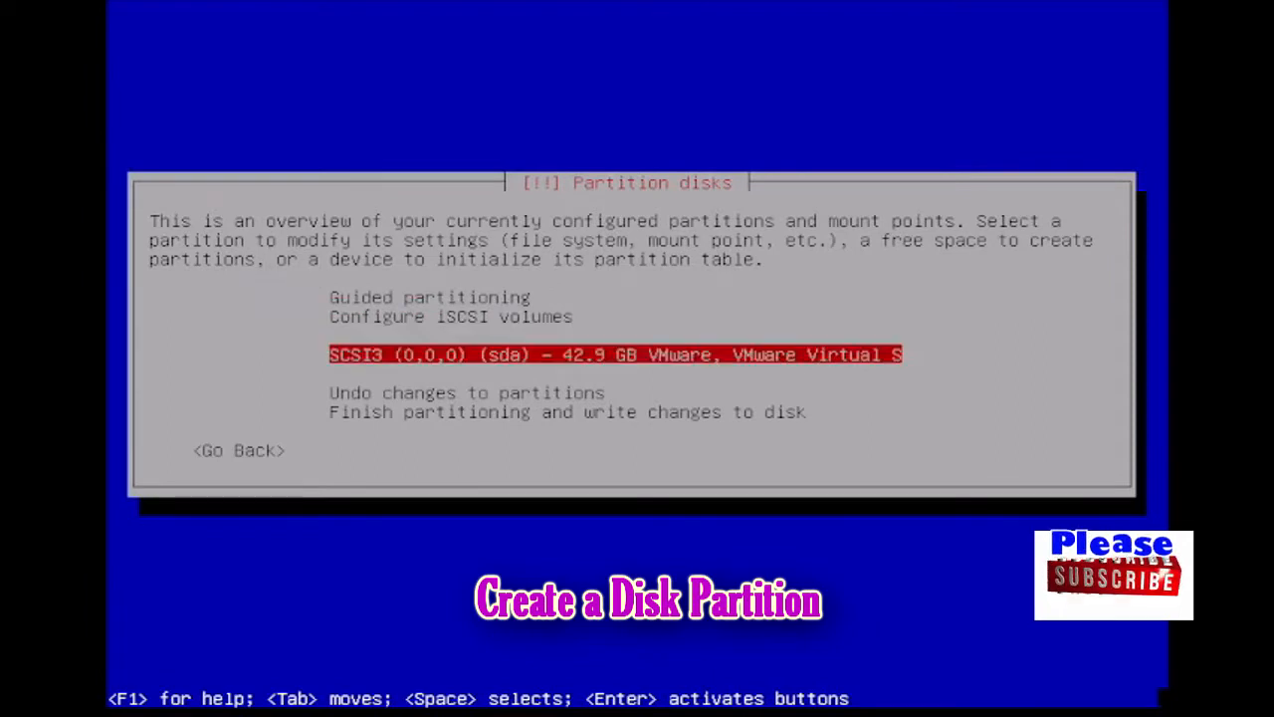
{"action": "key", "text": "Return"}
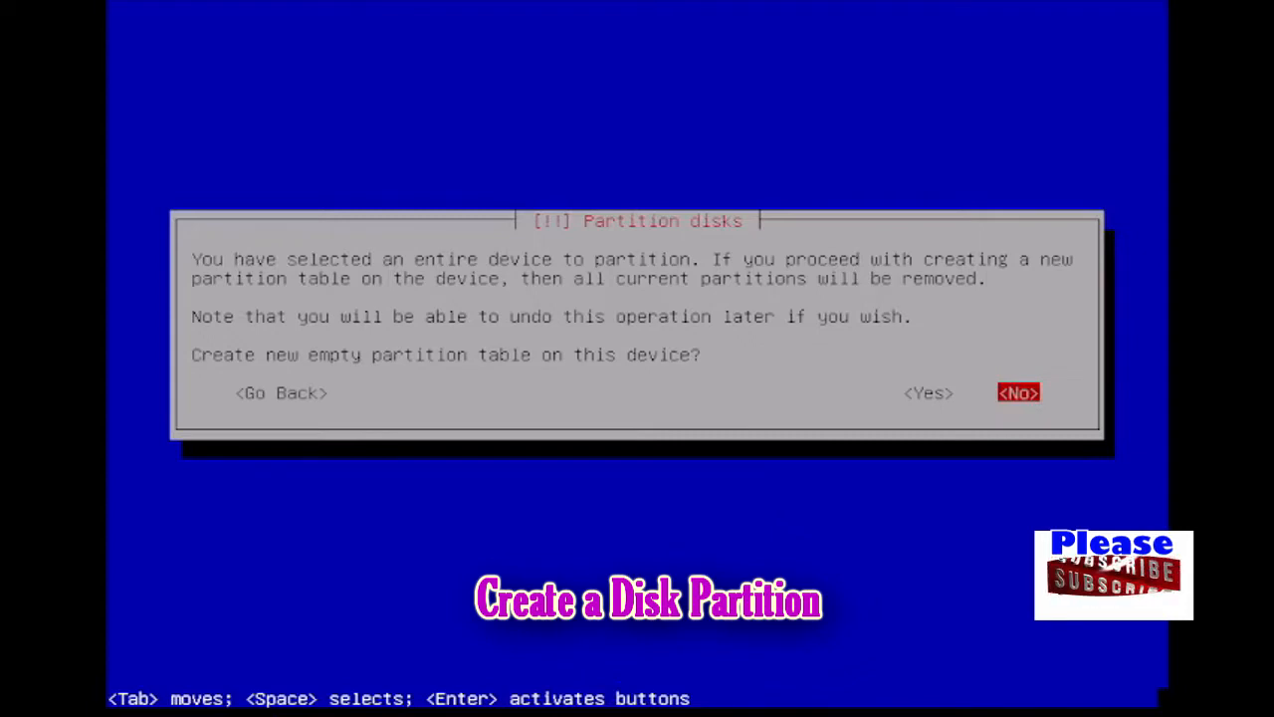
{"action": "key", "text": "Tab"}
{"action": "key", "text": "Tab"}
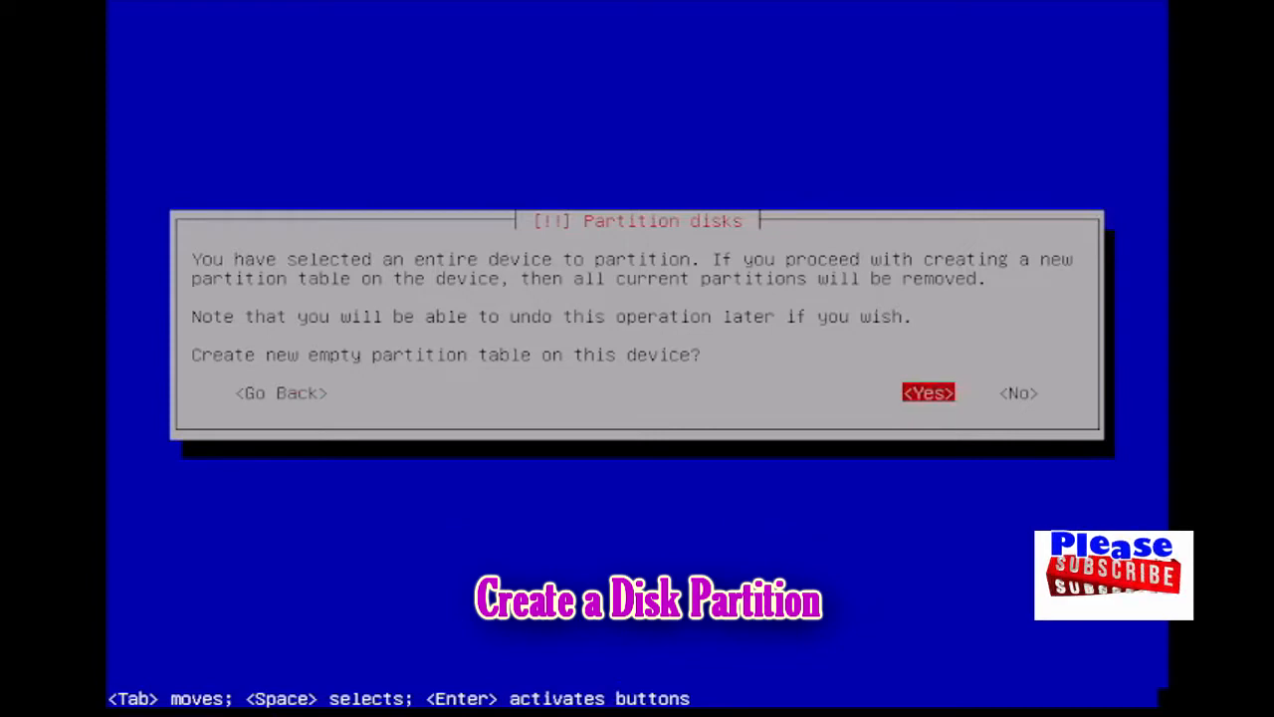
{"action": "key", "text": "Return"}
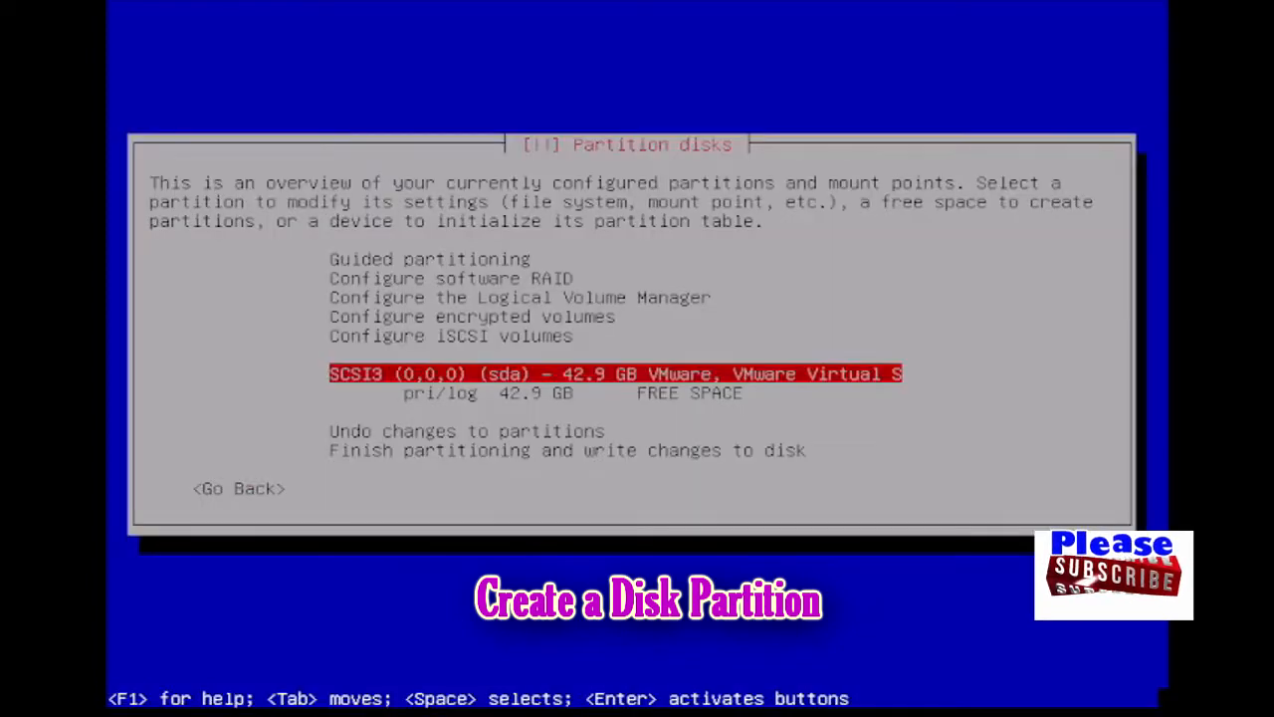
Create a new 20 GB primary partition at the beginning of the free space on the sda disk
{"action": "key", "text": "Down"}
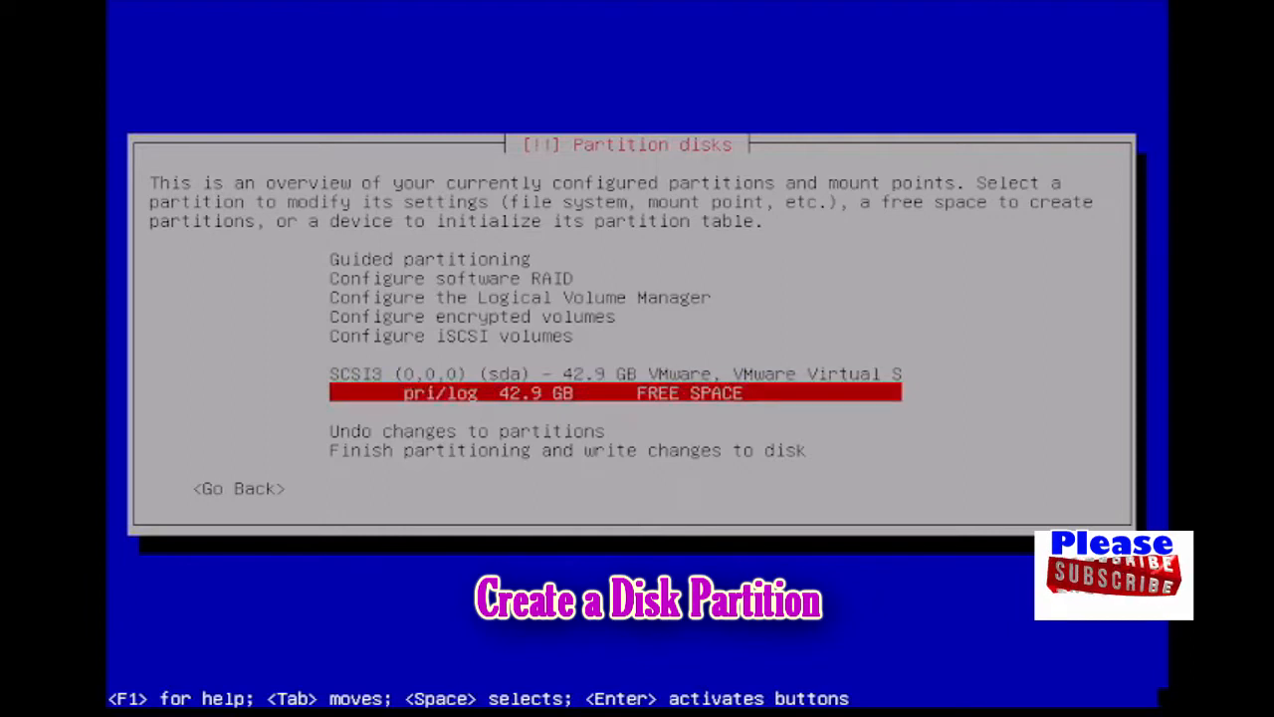
{"action": "key", "text": "Return"}
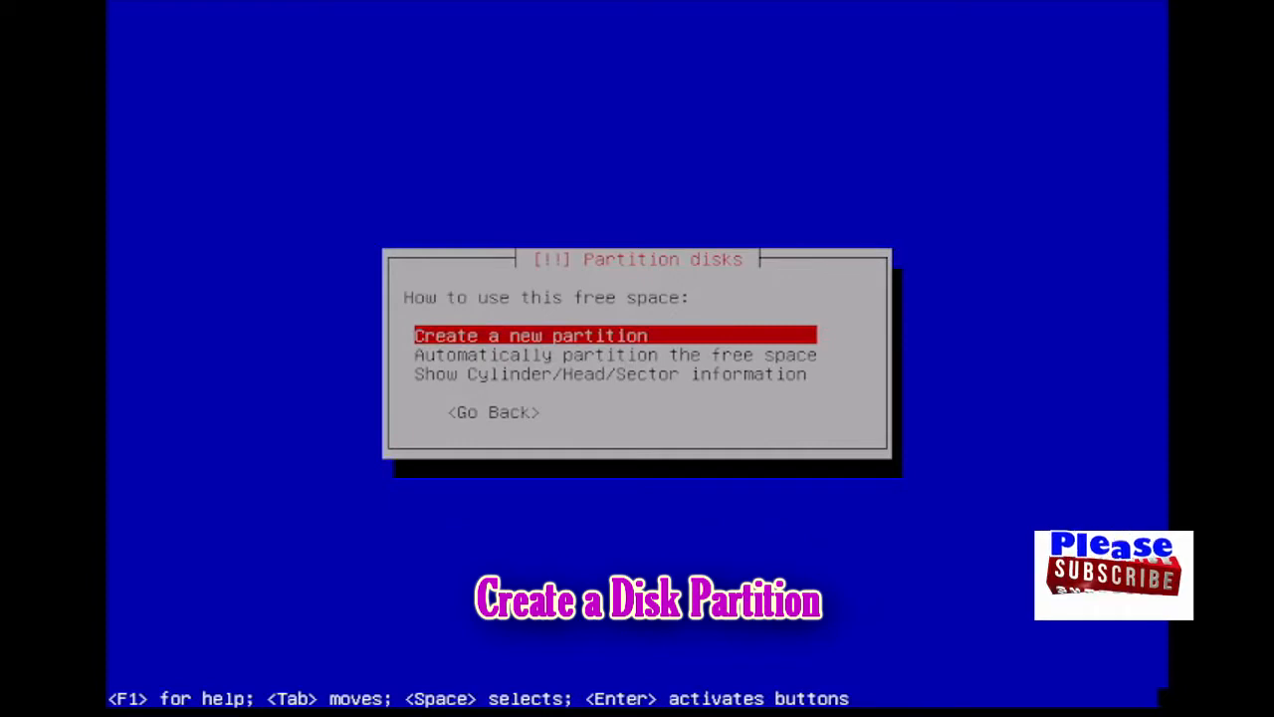
{"action": "key", "text": "Return"}
{"action": "key", "text": "Tab"}
{"action": "key", "text": "Tab"}
{"action": "key", "text": "Tab"}
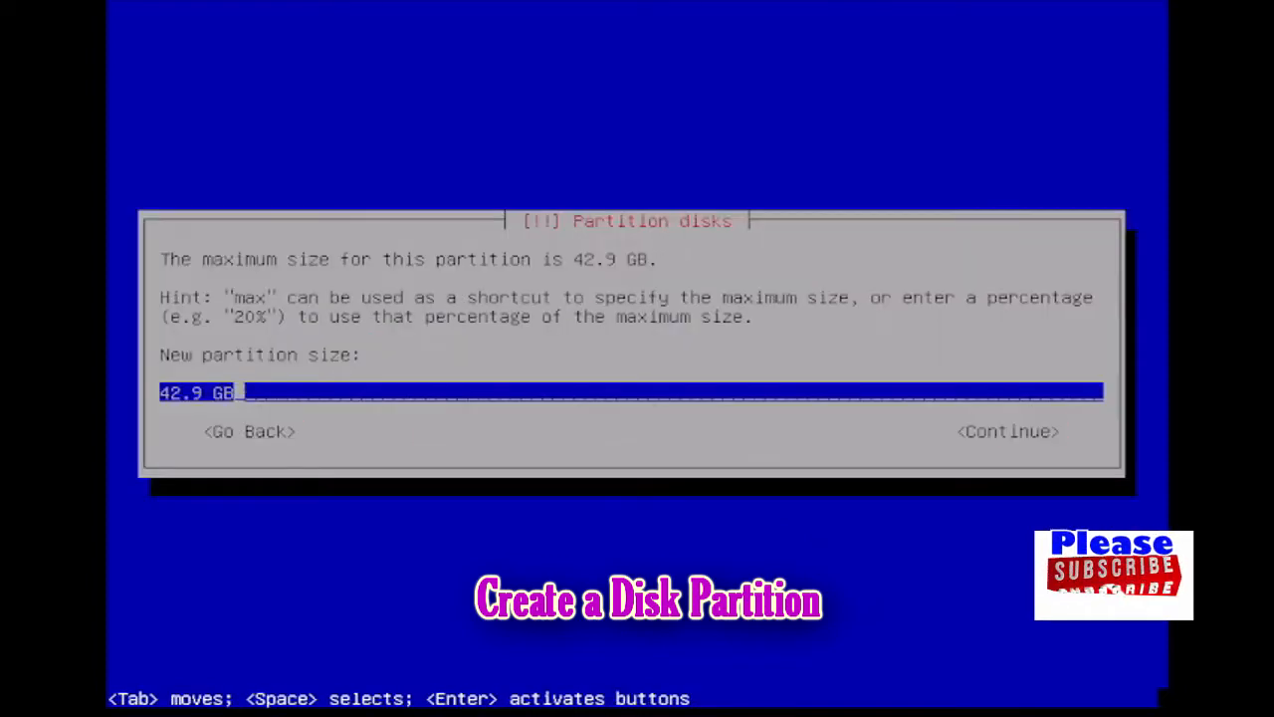
{"action": "key", "text": "BackSpace"}
{"action": "key", "text": "BackSpace"}
{"action": "key", "text": "BackSpace"}
{"action": "key", "text": "BackSpace"}
{"action": "key", "text": "BackSpace"}
{"action": "key", "text": "BackSpace"}
{"action": "key", "text": "BackSpace"}
{"action": "key", "text": "Tab"}
{"action": "key", "text": "Tab"}
{"action": "key", "text": "Tab"}
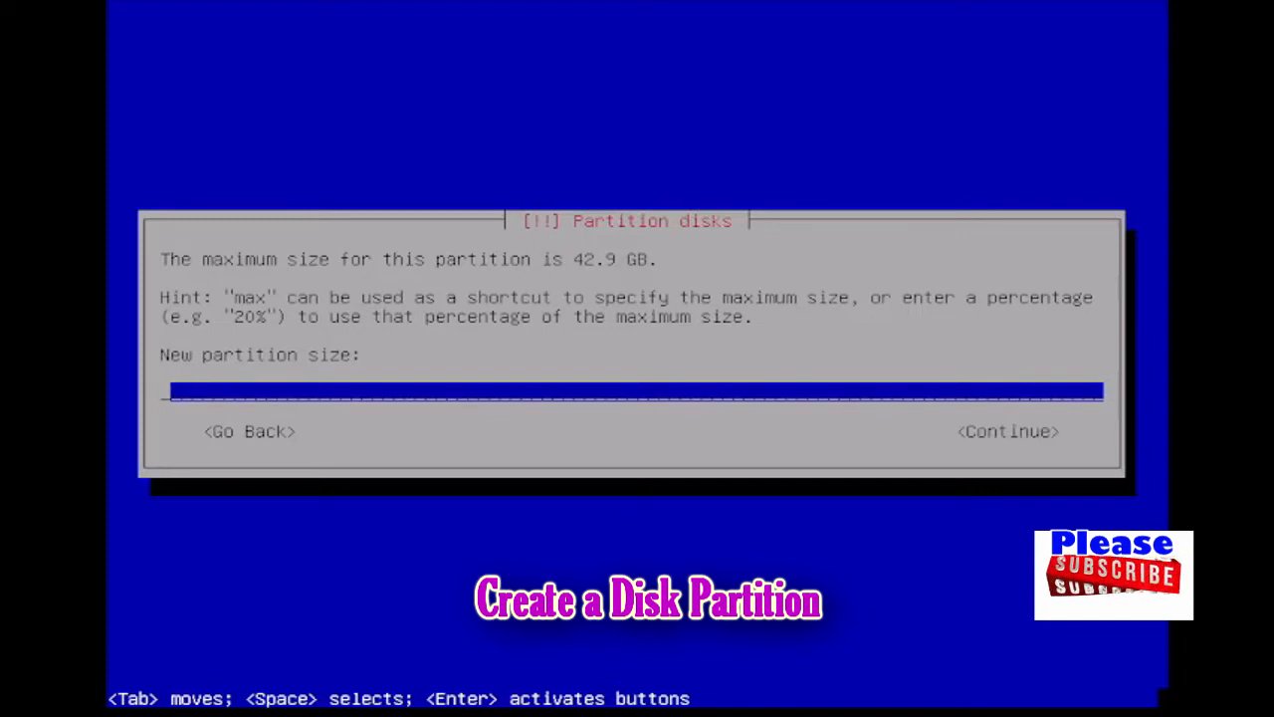
{"action": "type", "text": "20 GB"}
{"action": "key", "text": "BackSpace"}
{"action": "key", "text": "BackSpace"}
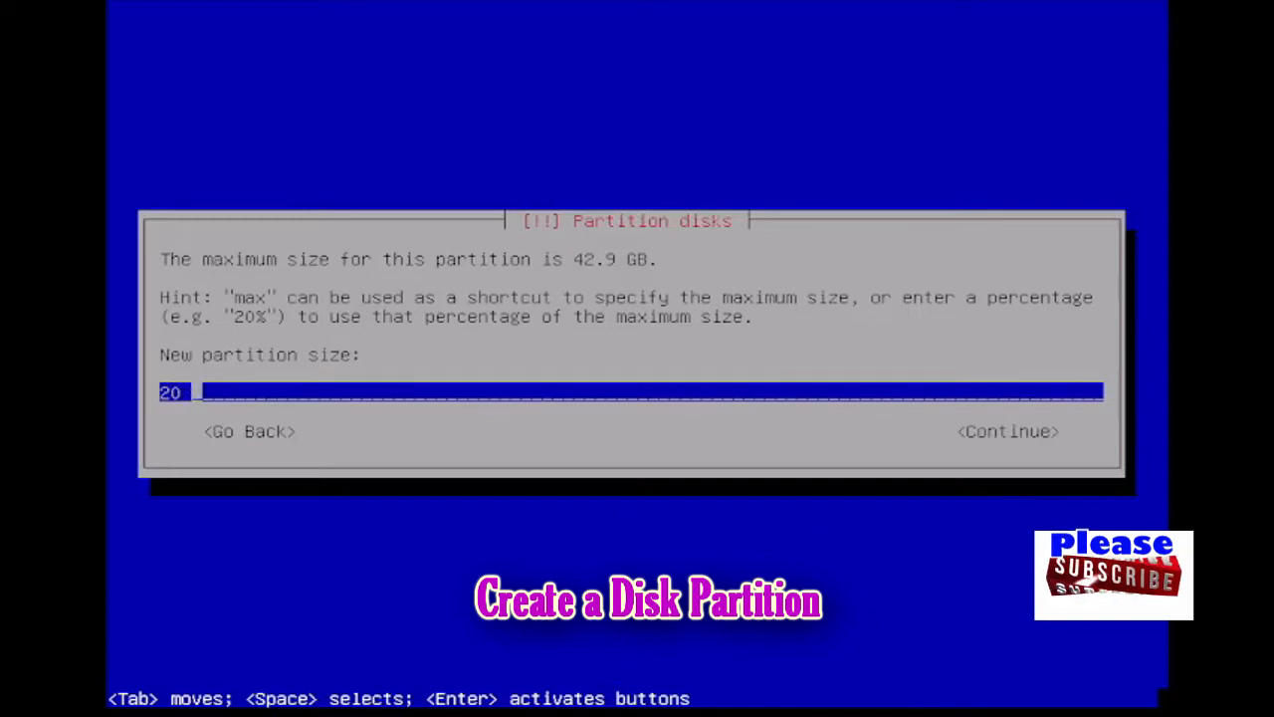
{"action": "type", "text": "GB"}
{"action": "key", "text": "Tab"}
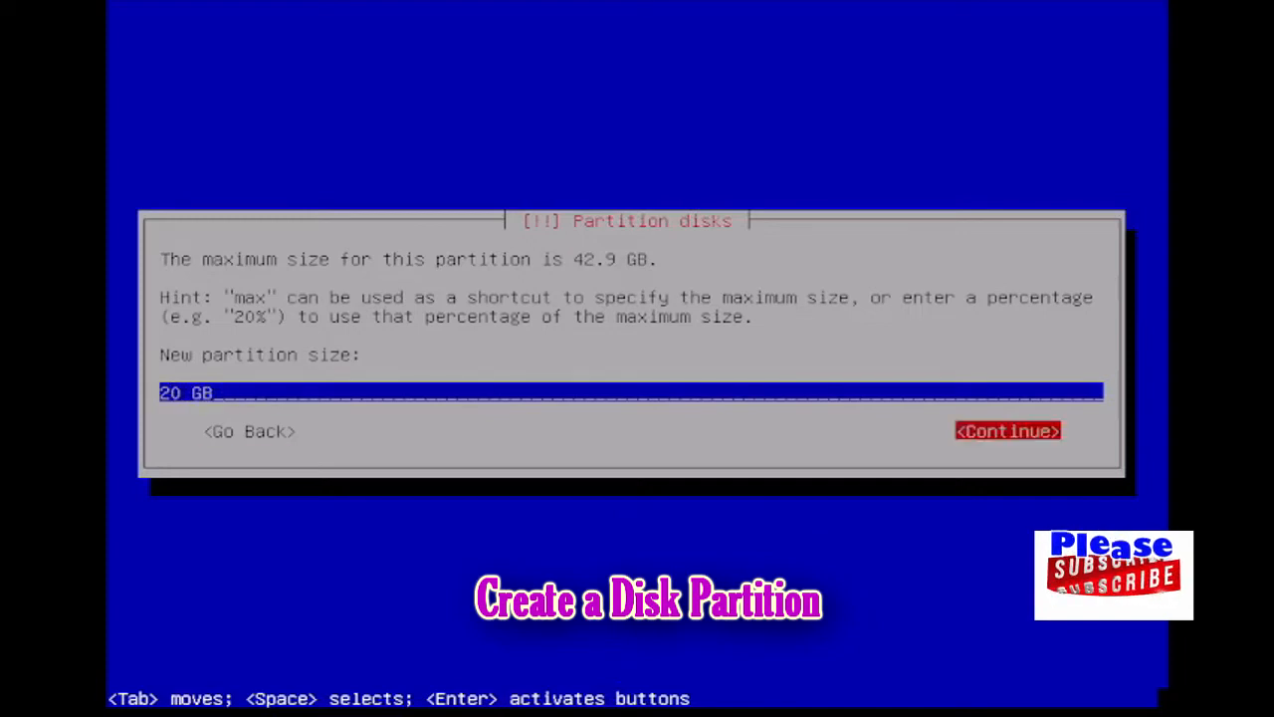
{"action": "key", "text": "Return"}
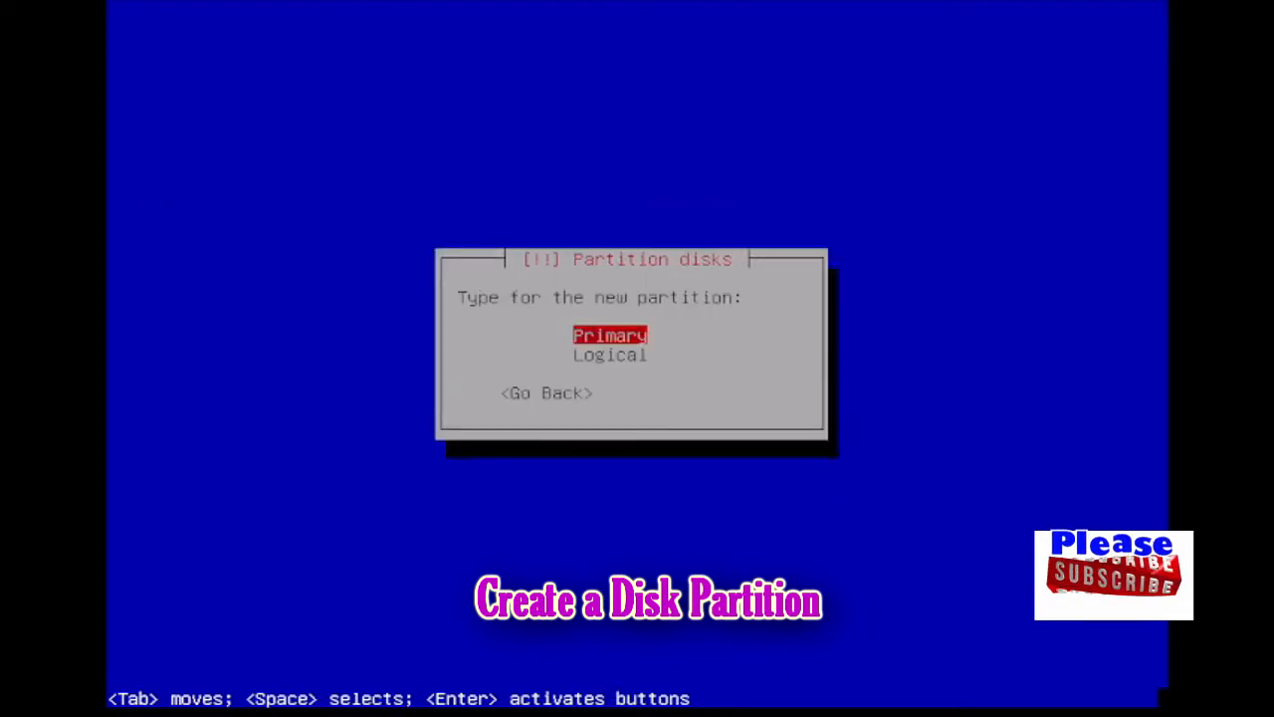
{"action": "key", "text": "Return"}
{"action": "key", "text": "Return"}
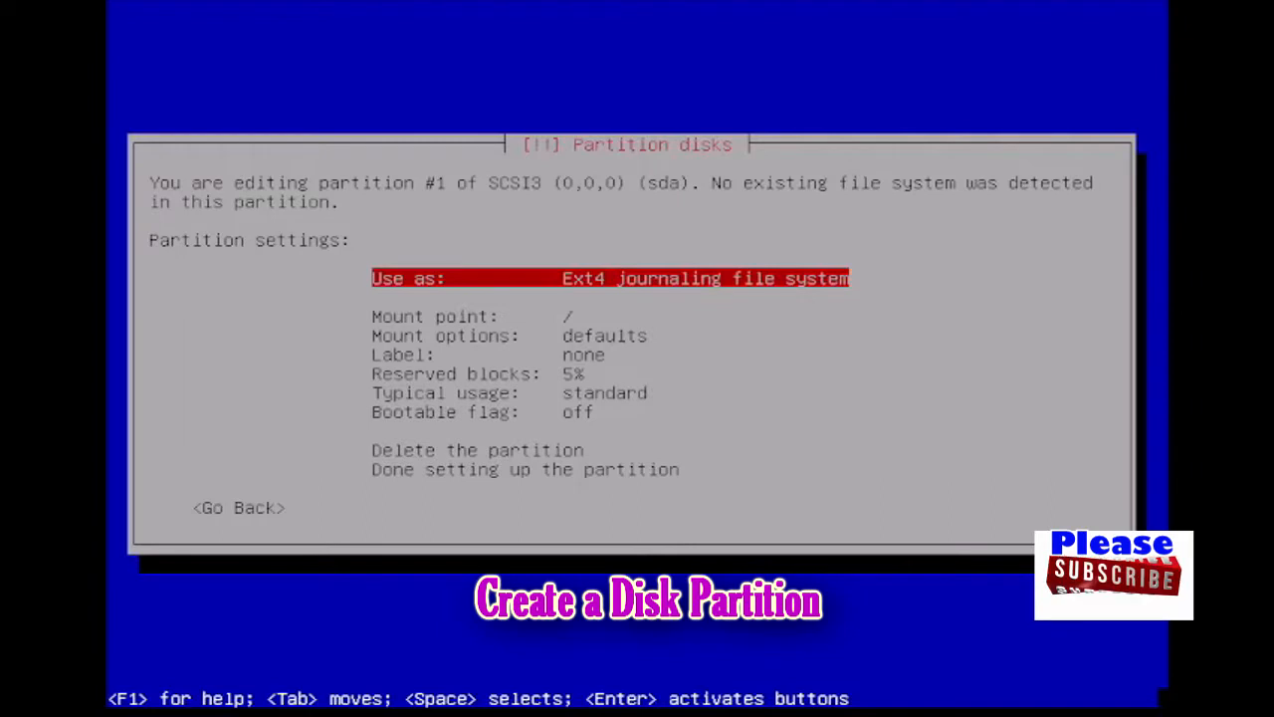
Turn on the bootable flag for partition #1 on the sda disk
{"action": "key", "text": "Down"}
{"action": "key", "text": "Down"}
{"action": "key", "text": "Down"}
{"action": "key", "text": "Down"}
{"action": "key", "text": "Down"}
{"action": "key", "text": "Down"}
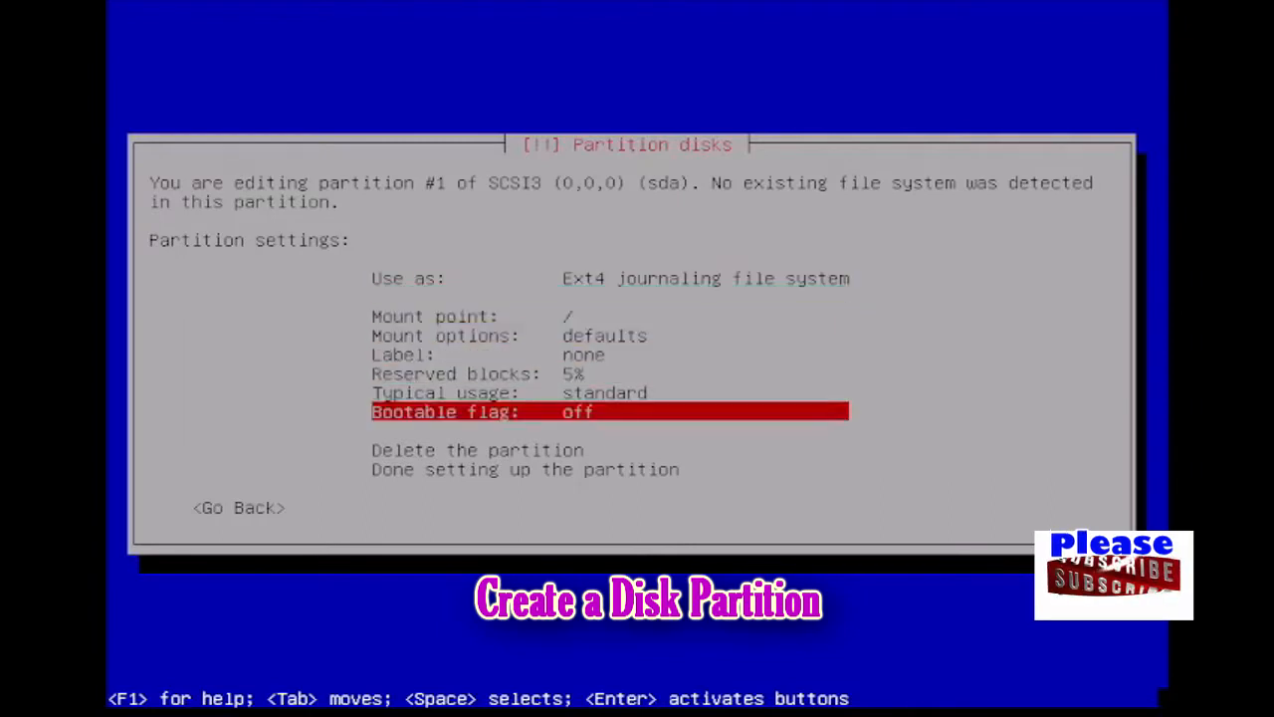
{"action": "key", "text": "Return"}
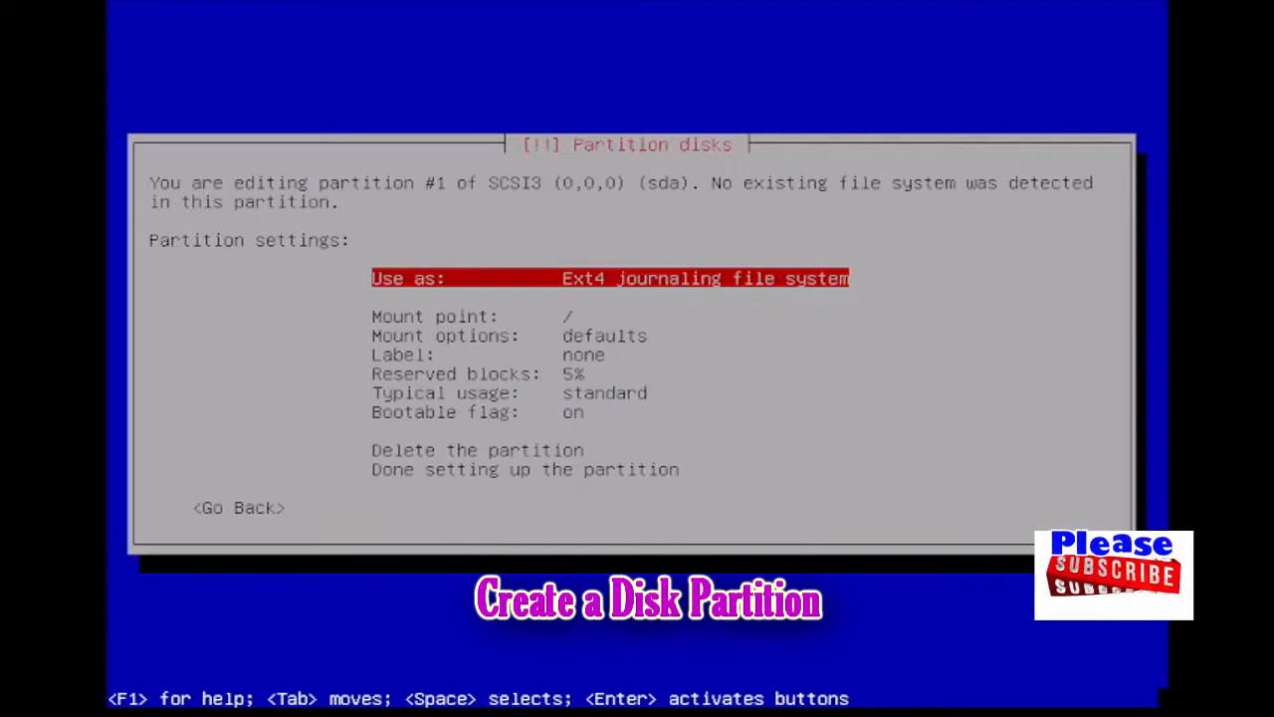
Finish setting up partition #1 with the Ext4 file system and mount point /
{"action": "key", "text": "Down"}
{"action": "key", "text": "Down"}
{"action": "key", "text": "Down"}
{"action": "key", "text": "Down"}
{"action": "key", "text": "Down"}
{"action": "key", "text": "Down"}
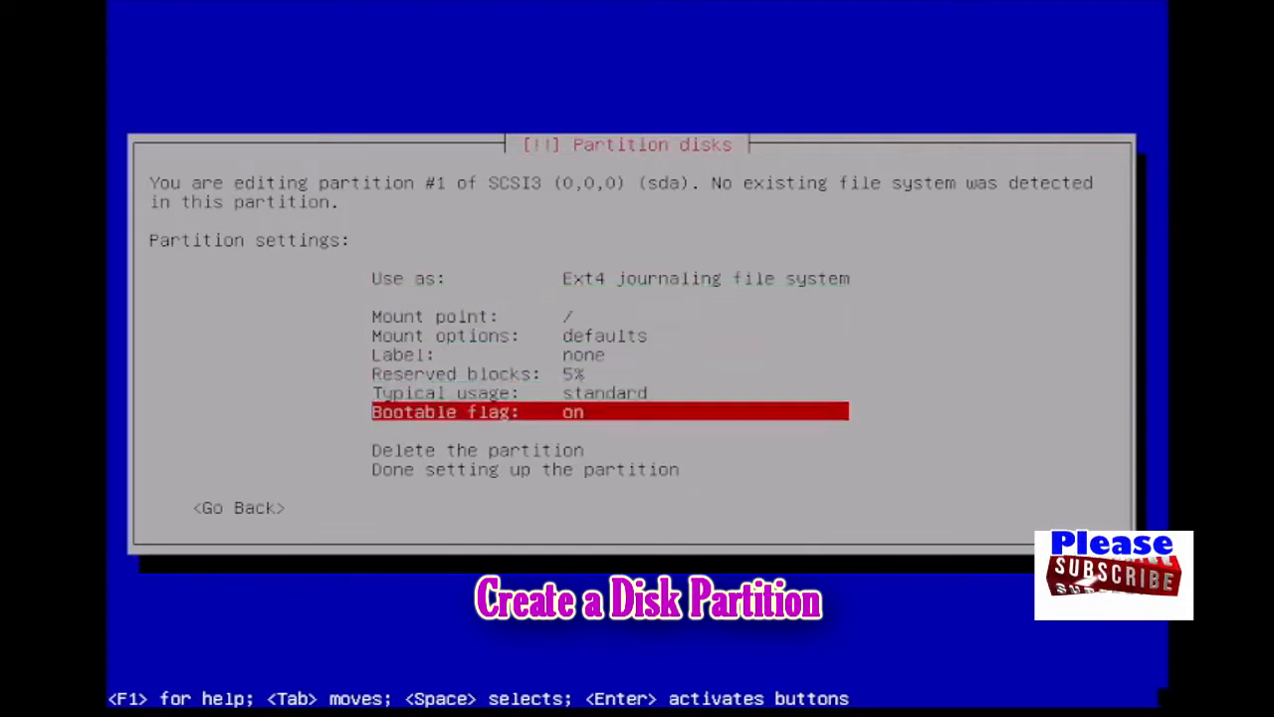
{"action": "key", "text": "Down"}
{"action": "key", "text": "Down"}
{"action": "key", "text": "Down"}
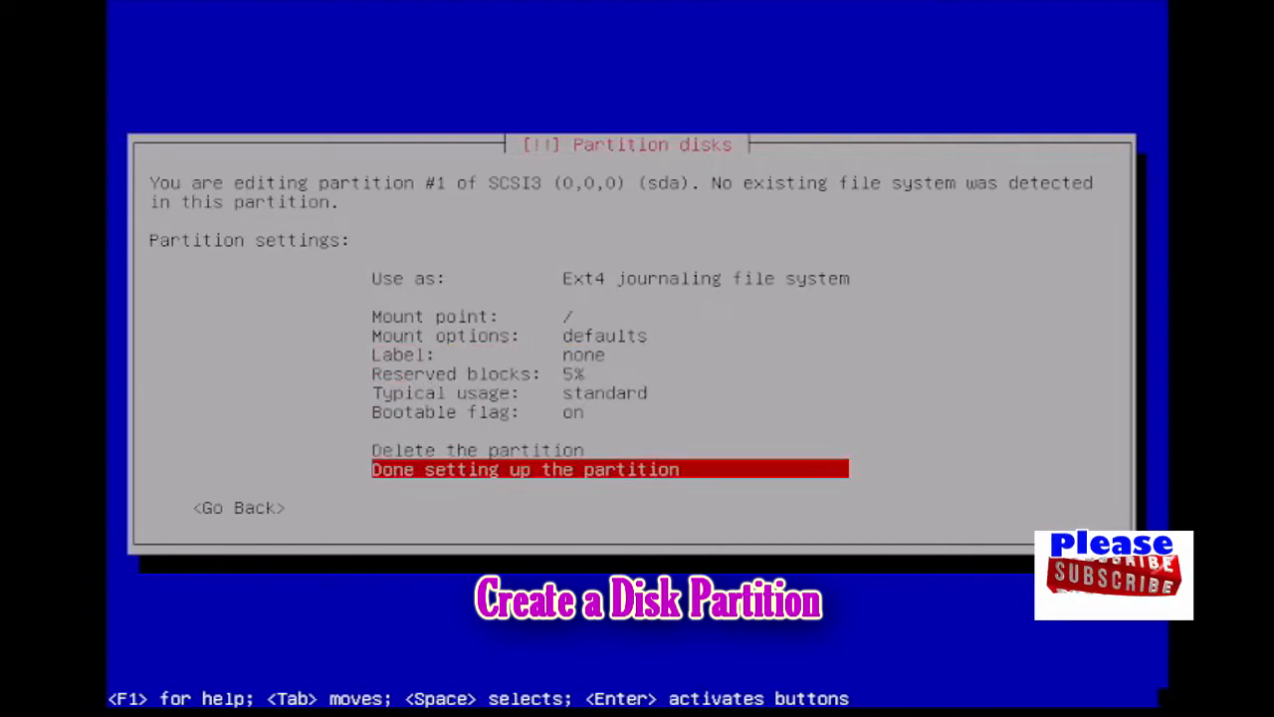
{"action": "key", "text": "Return"}
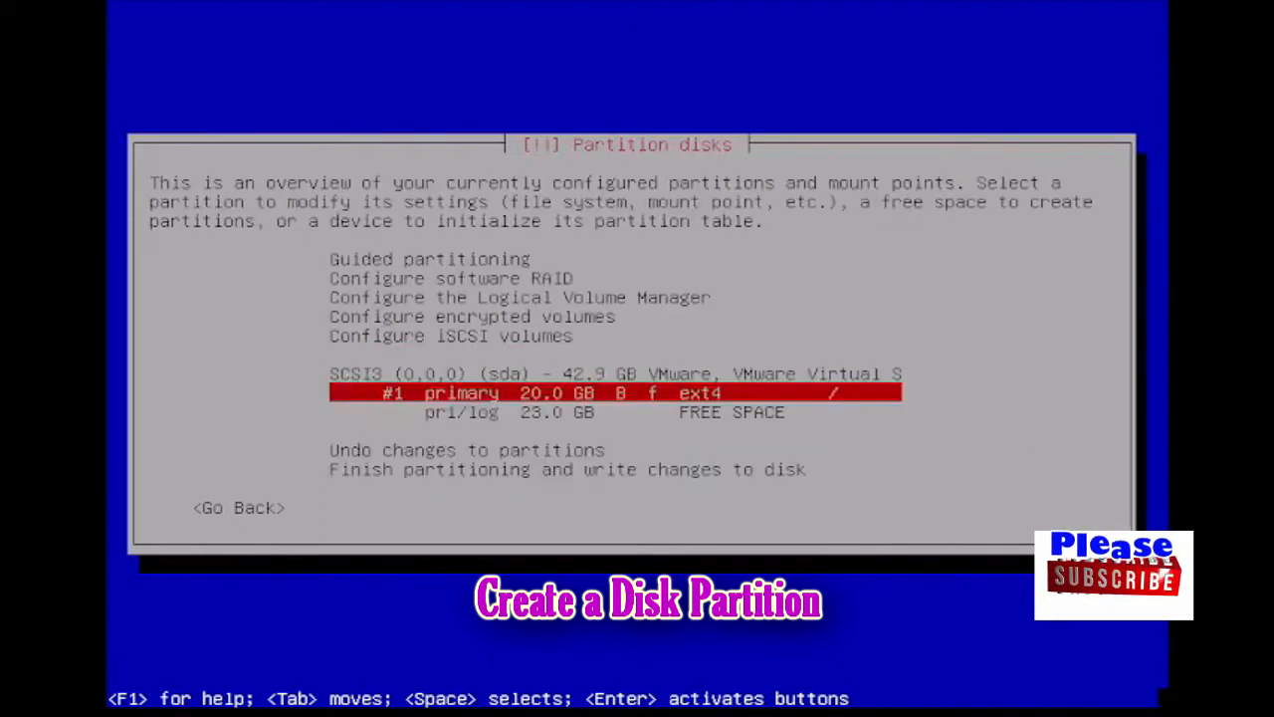
Create a 4.096 GB primary partition at the beginning of the remaining free space
{"action": "key", "text": "Down"}
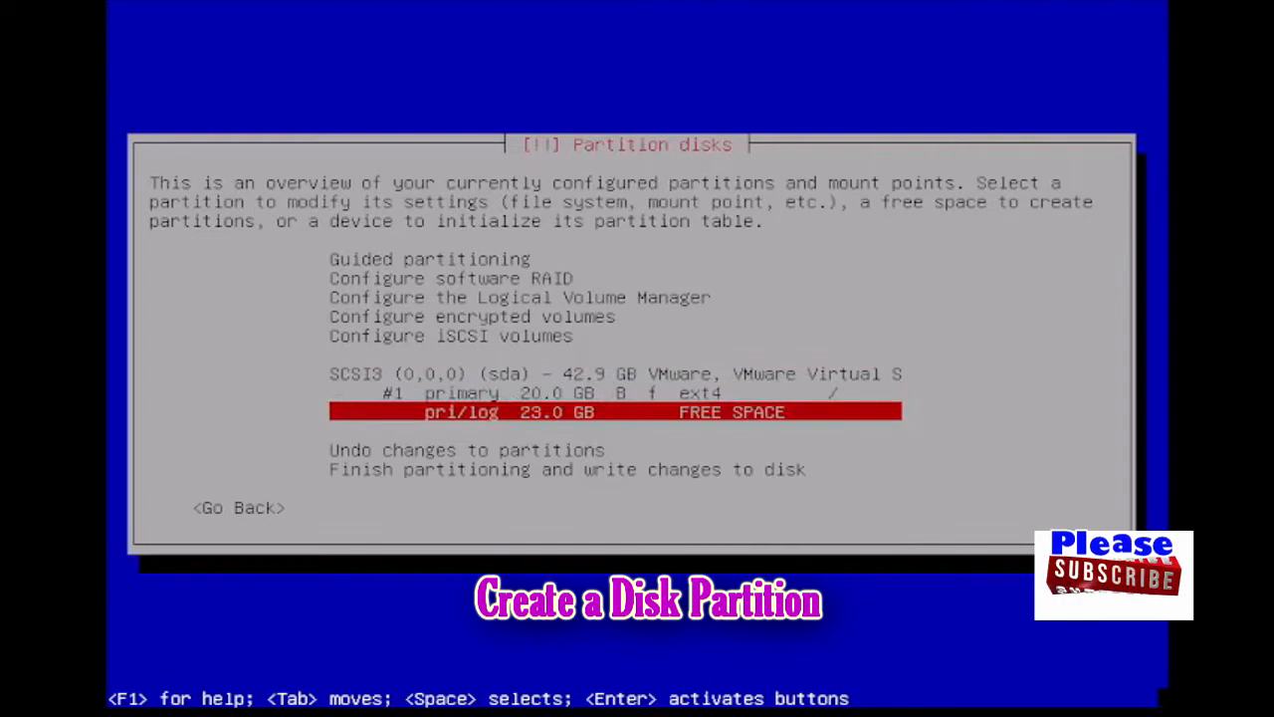
{"action": "key", "text": "Return"}
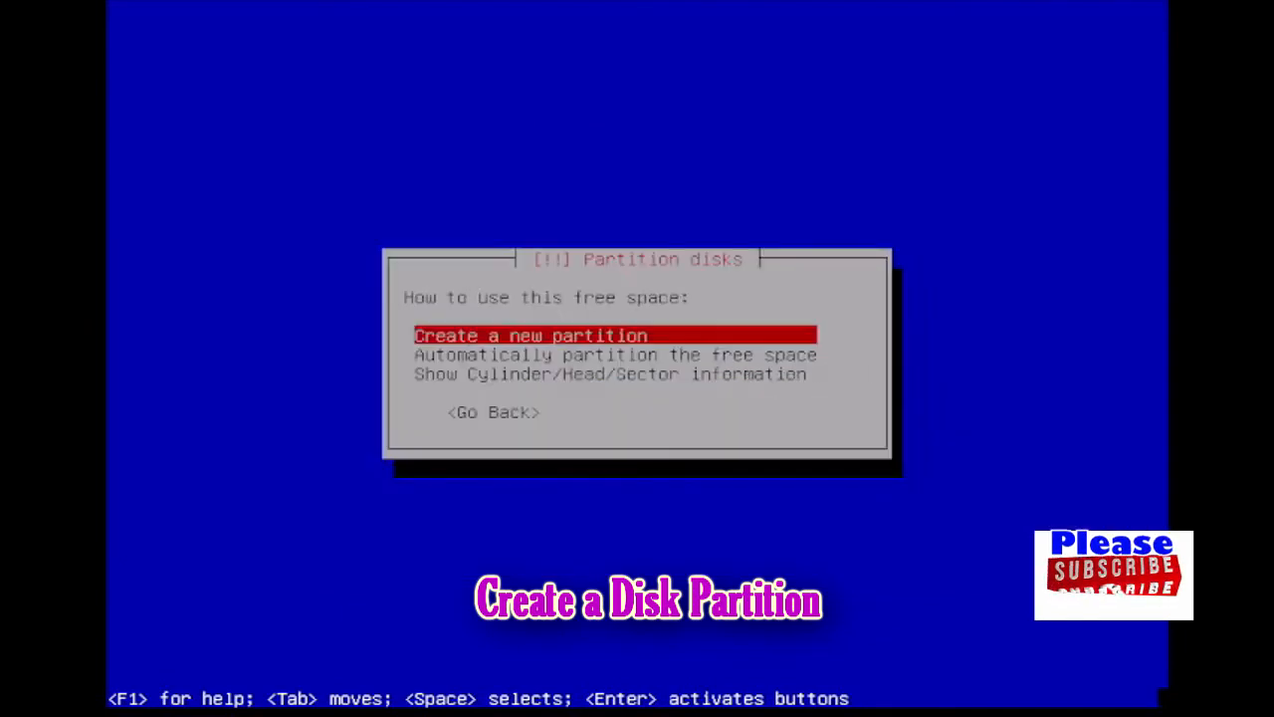
{"action": "key", "text": "Return"}
{"action": "key", "text": "Tab"}
{"action": "key", "text": "Tab"}
{"action": "key", "text": "Tab"}
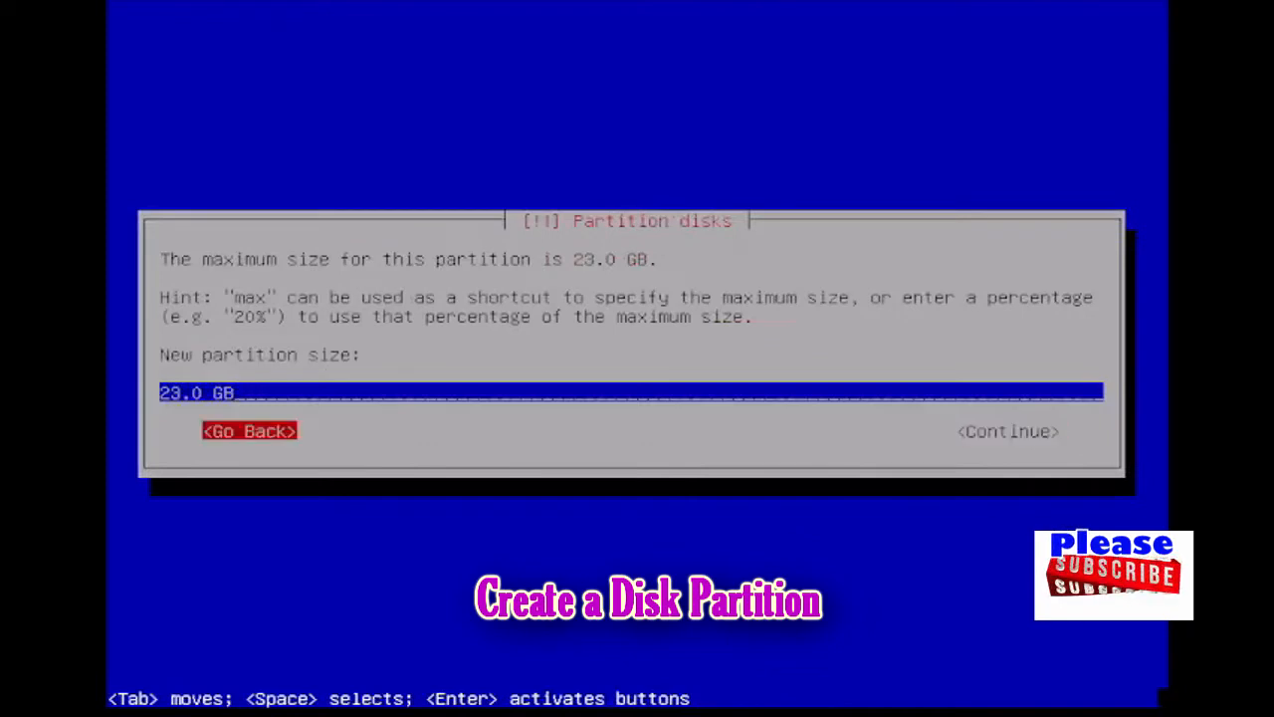
{"action": "key", "text": "BackSpace"}
{"action": "key", "text": "BackSpace"}
{"action": "key", "text": "BackSpace"}
{"action": "key", "text": "BackSpace"}
{"action": "key", "text": "BackSpace"}
{"action": "key", "text": "BackSpace"}
{"action": "key", "text": "BackSpace"}
{"action": "type", "text": "4"}
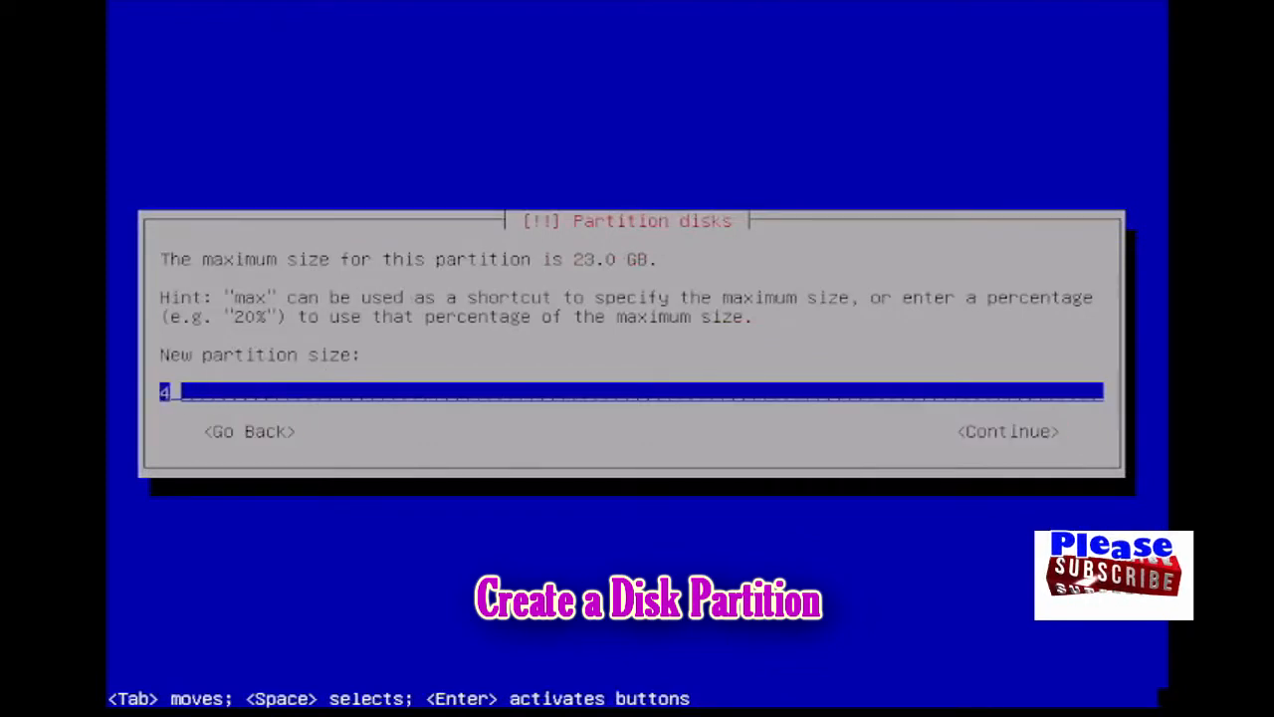
{"action": "type", "text": ".096 GB"}
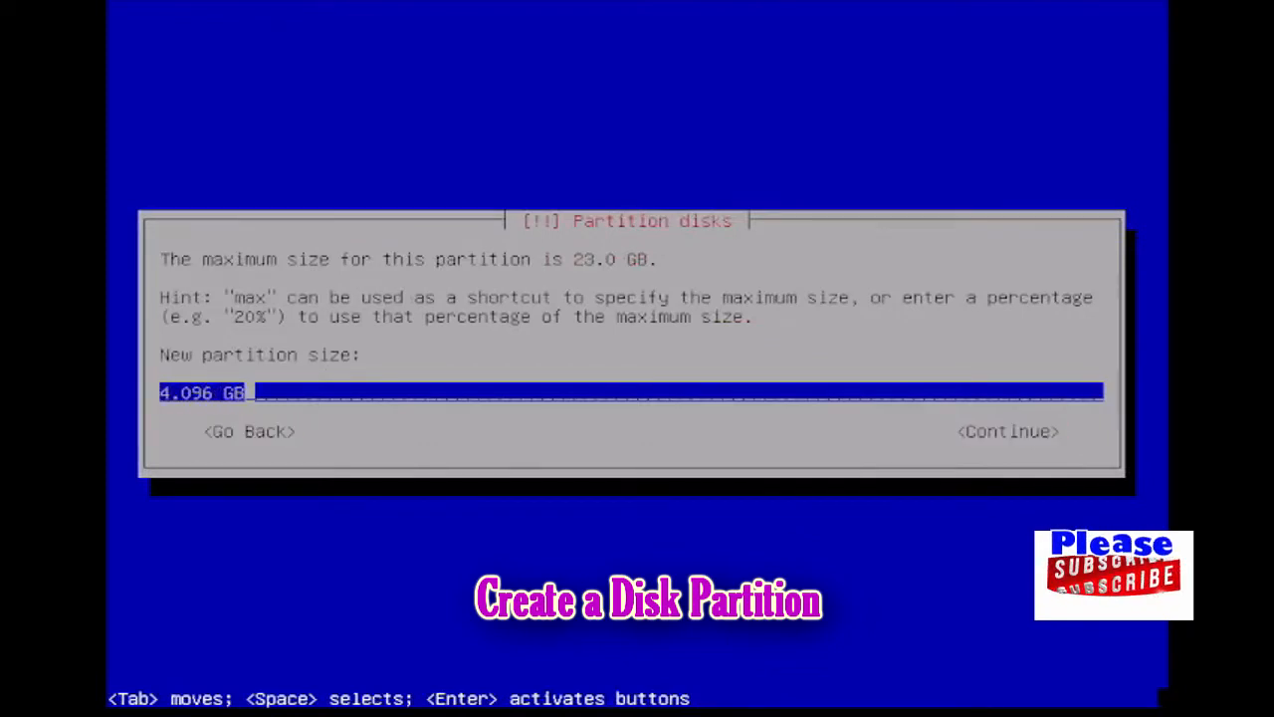
{"action": "key", "text": "Tab"}
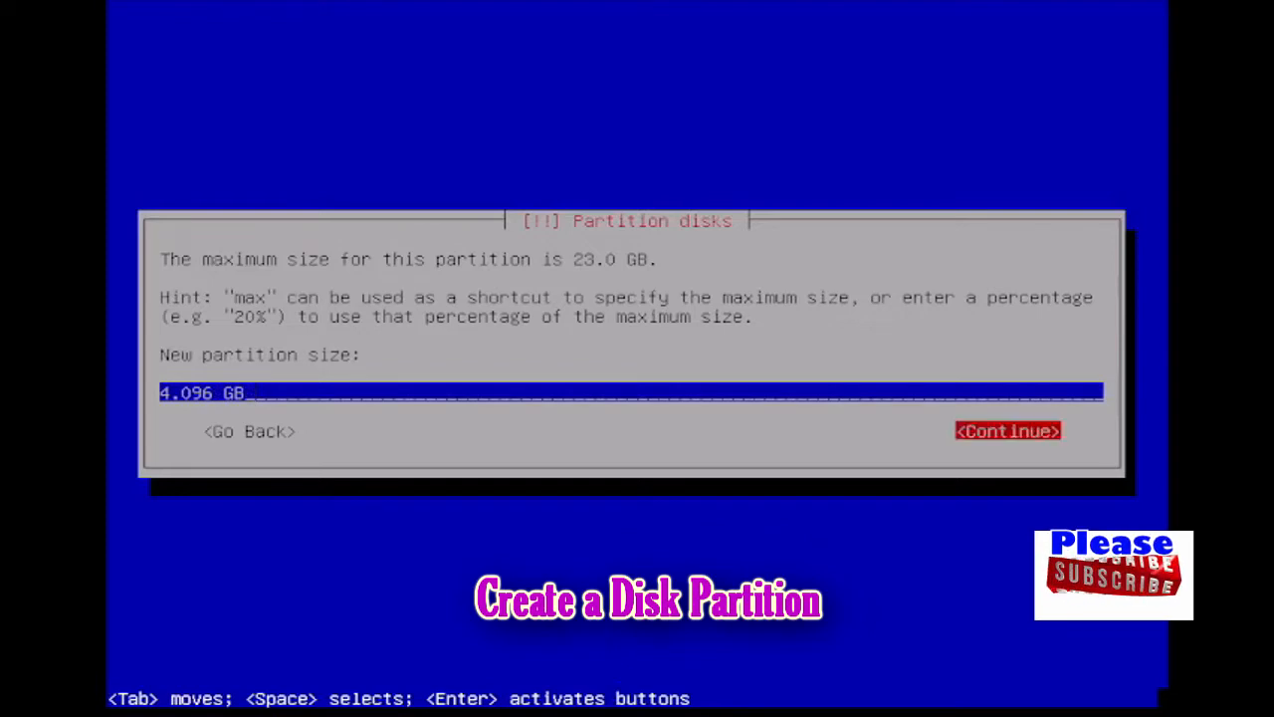
{"action": "key", "text": "Return"}
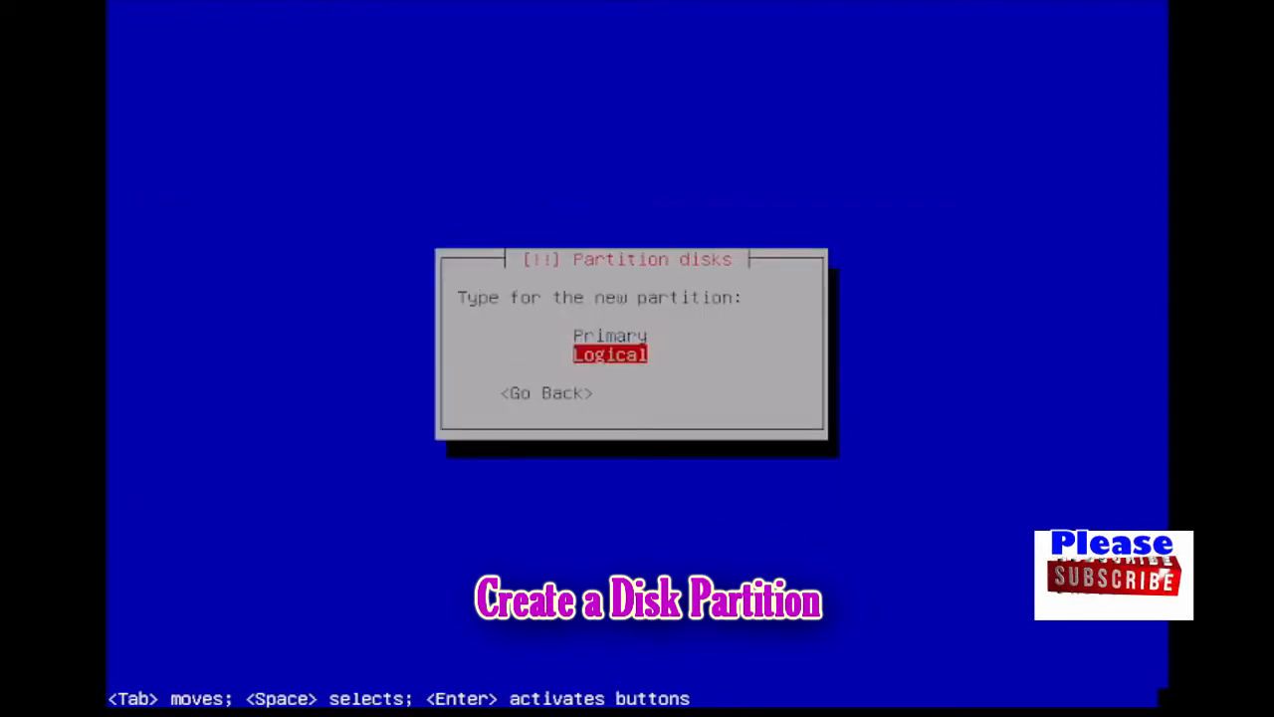
{"action": "key", "text": "Up"}
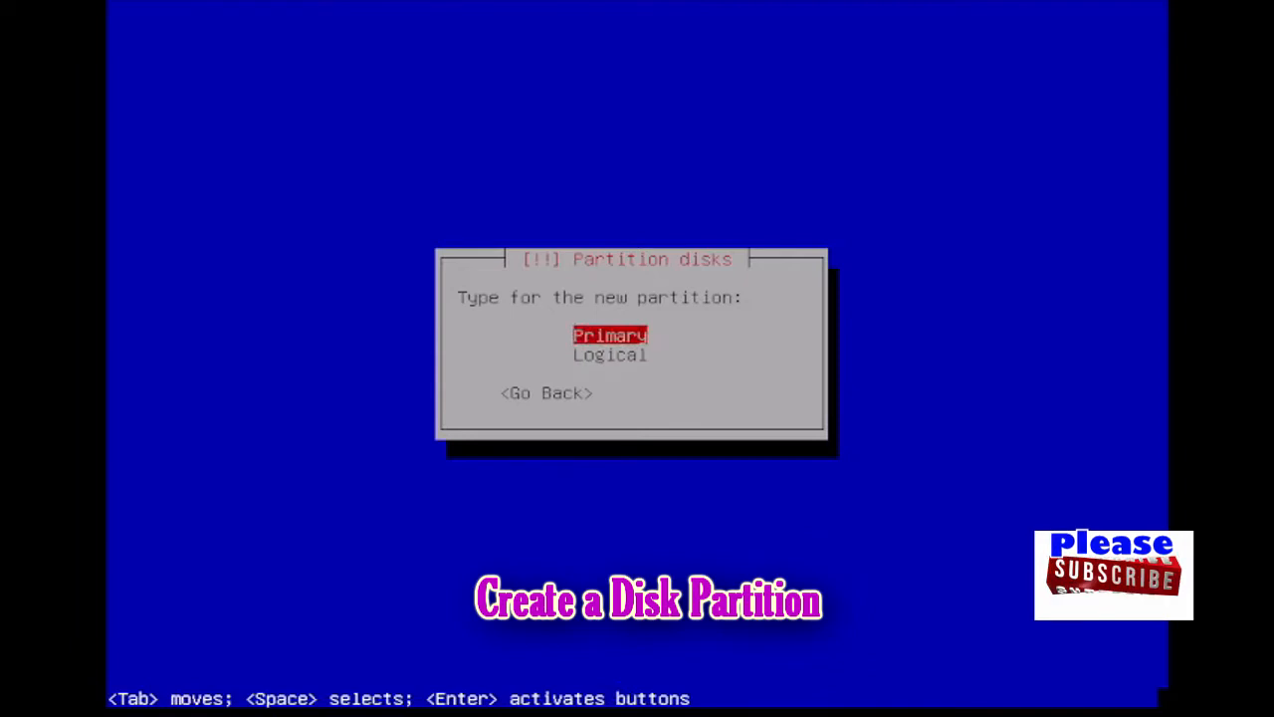
{"action": "key", "text": "Return"}
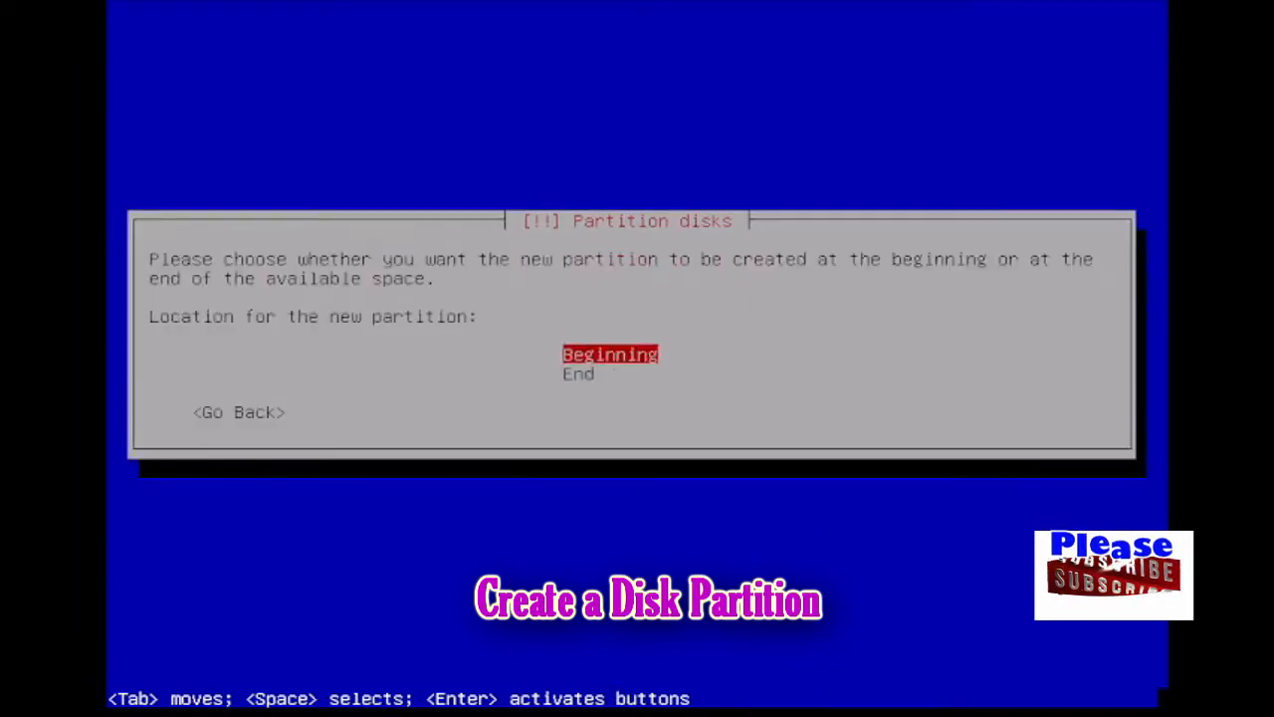
{"action": "key", "text": "Return"}
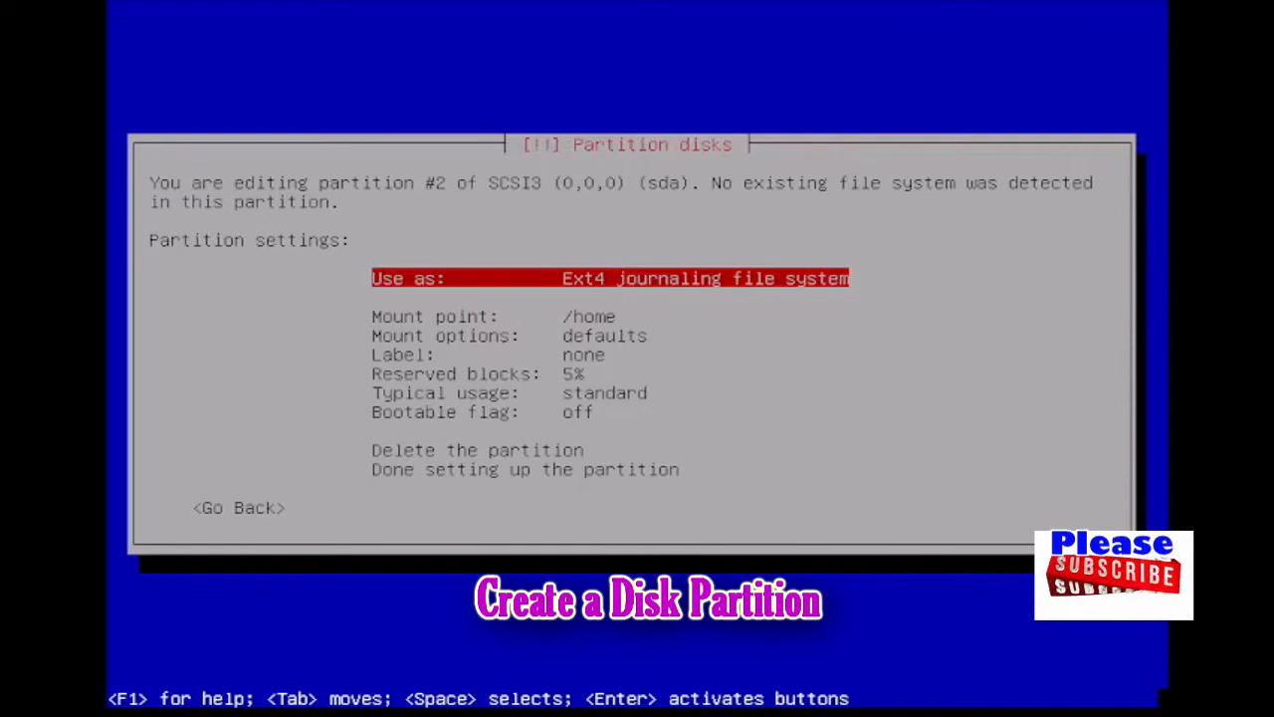
Set partition #2 to be used as a swap area
{"action": "key", "text": "Return"}
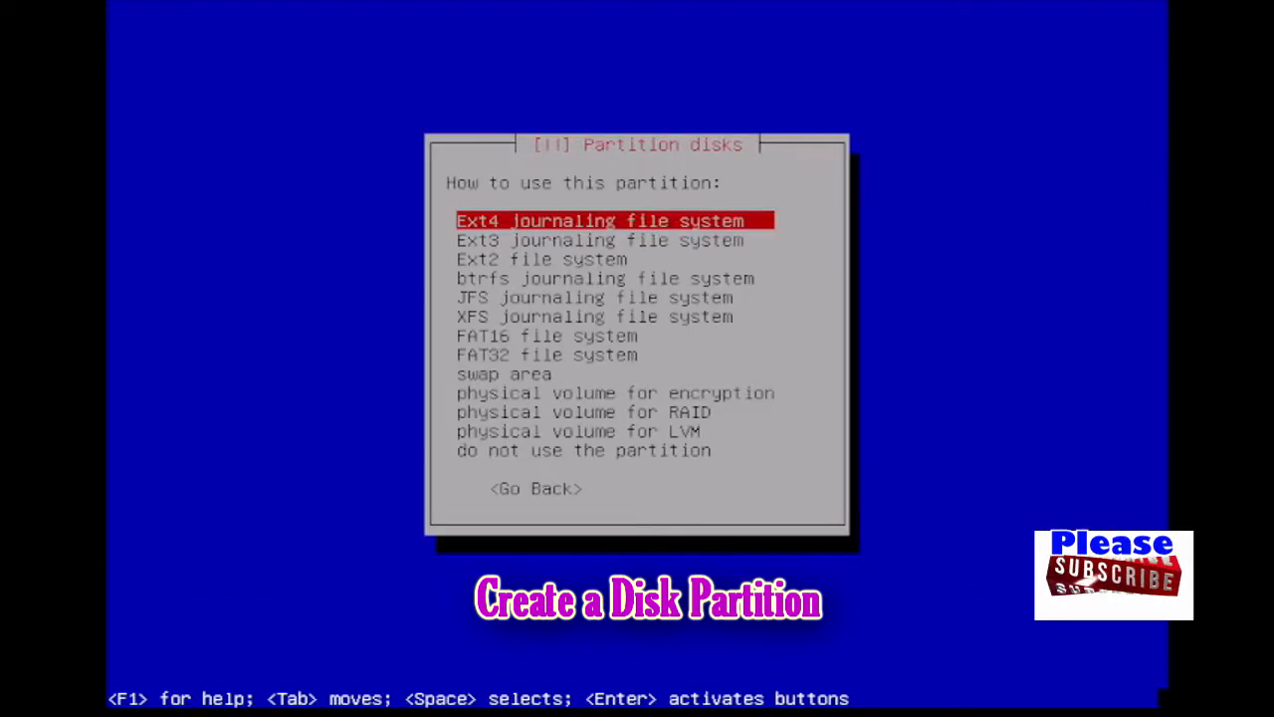
{"action": "key", "text": "Down"}
{"action": "key", "text": "Down"}
{"action": "key", "text": "Down"}
{"action": "key", "text": "Down"}
{"action": "key", "text": "Down"}
{"action": "key", "text": "Down"}
{"action": "key", "text": "Down"}
{"action": "key", "text": "Down"}
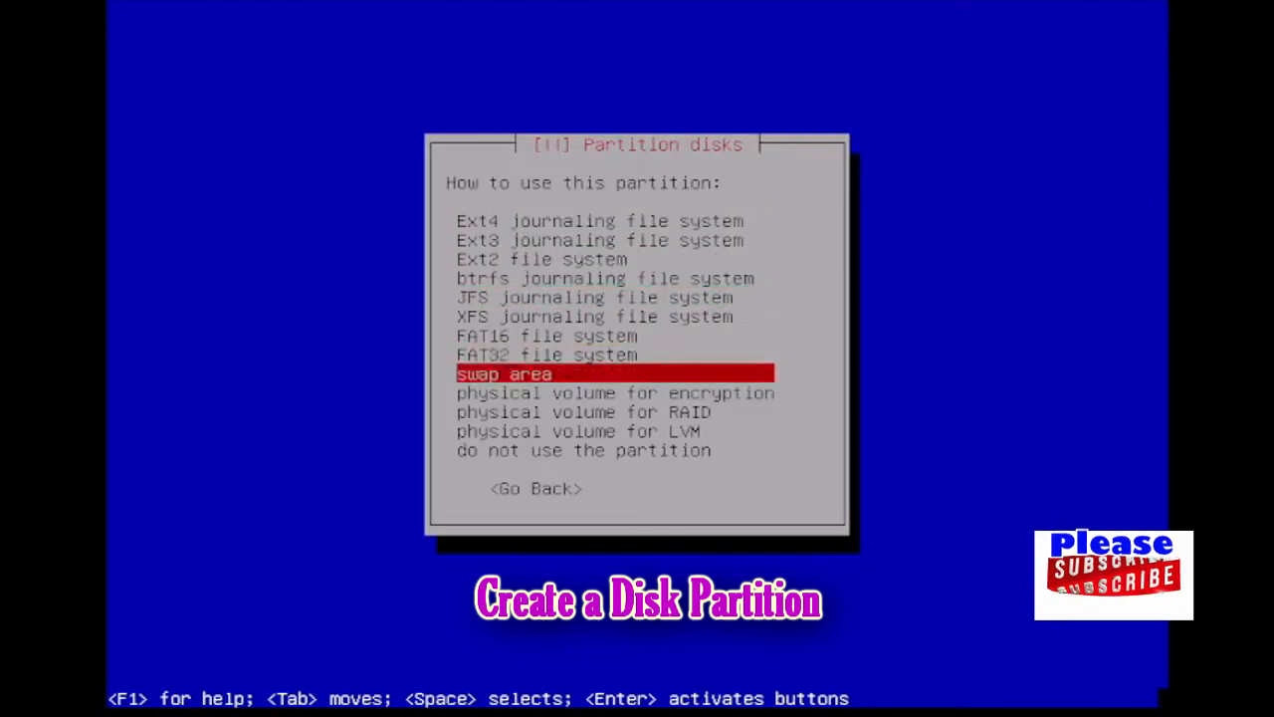
{"action": "key", "text": "Return"}
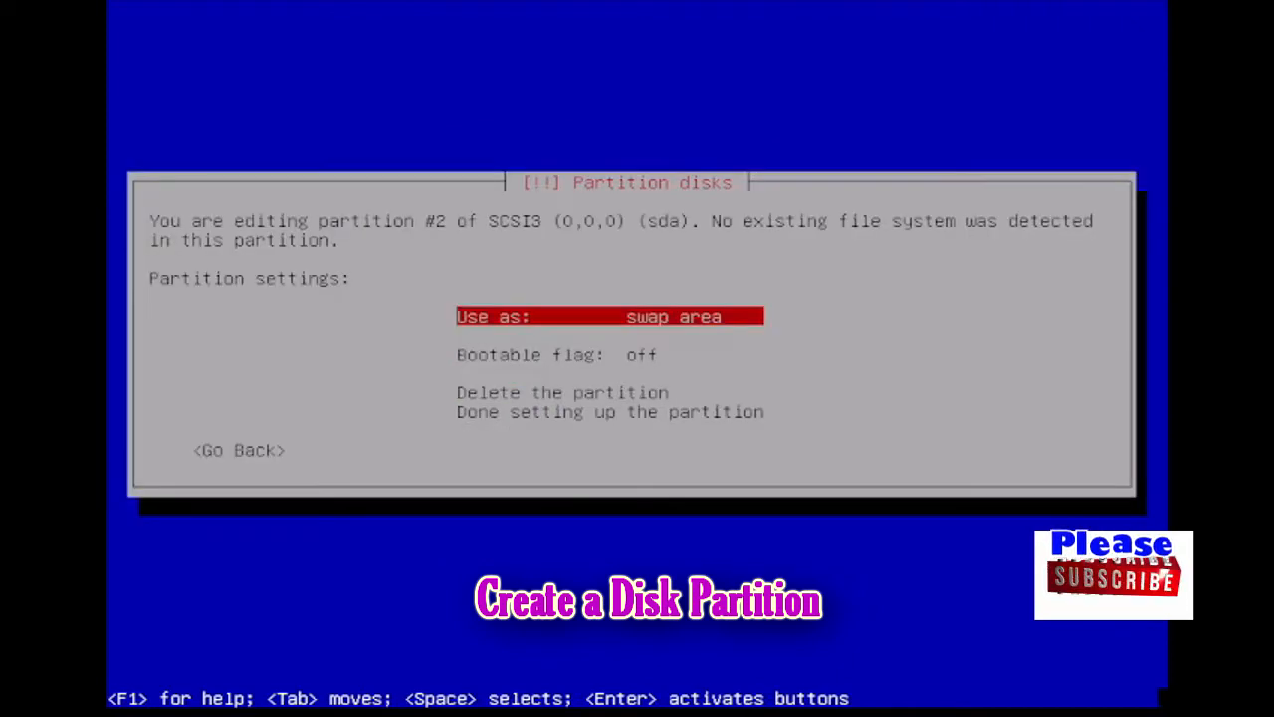
Finish setting up the swap partition and return to the partition overview
{"action": "key", "text": "Down"}
{"action": "key", "text": "Down"}
{"action": "key", "text": "Down"}
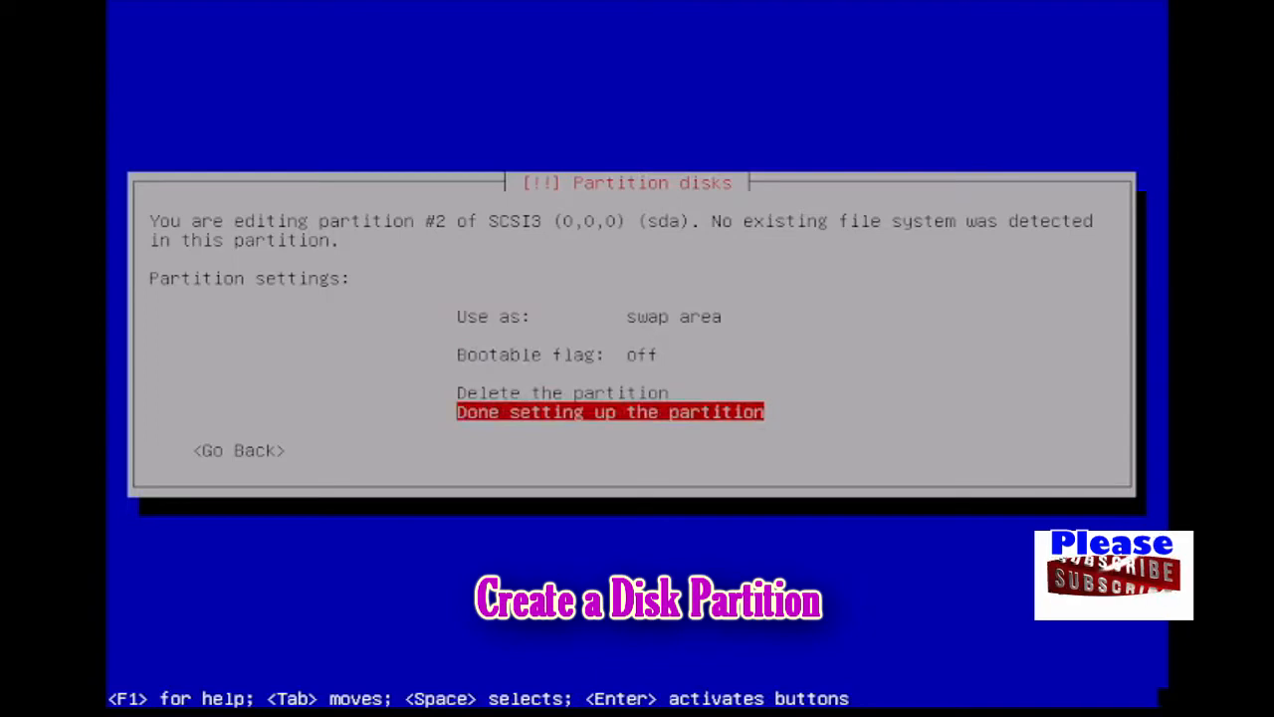
{"action": "key", "text": "Return"}
Create a primary partition from all the remaining free space, accepting the maximum size of 18.9 GB
{"action": "key", "text": "Down"}
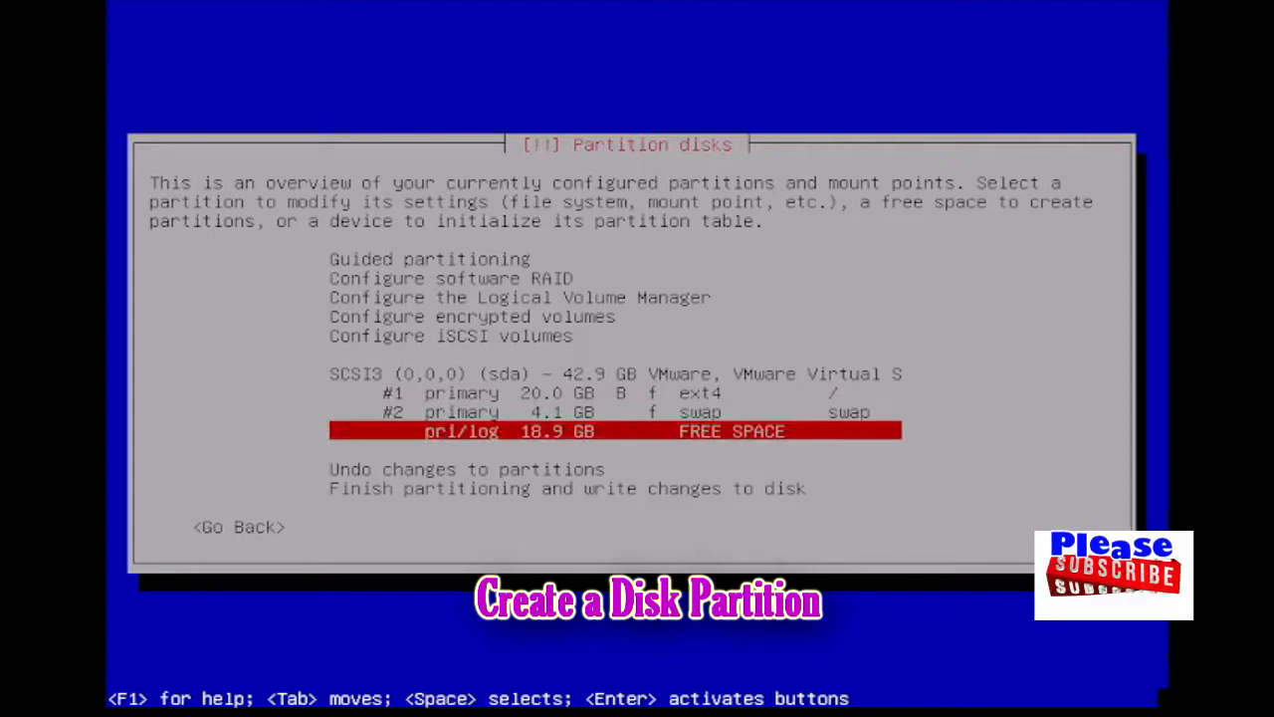
{"action": "key", "text": "Return"}
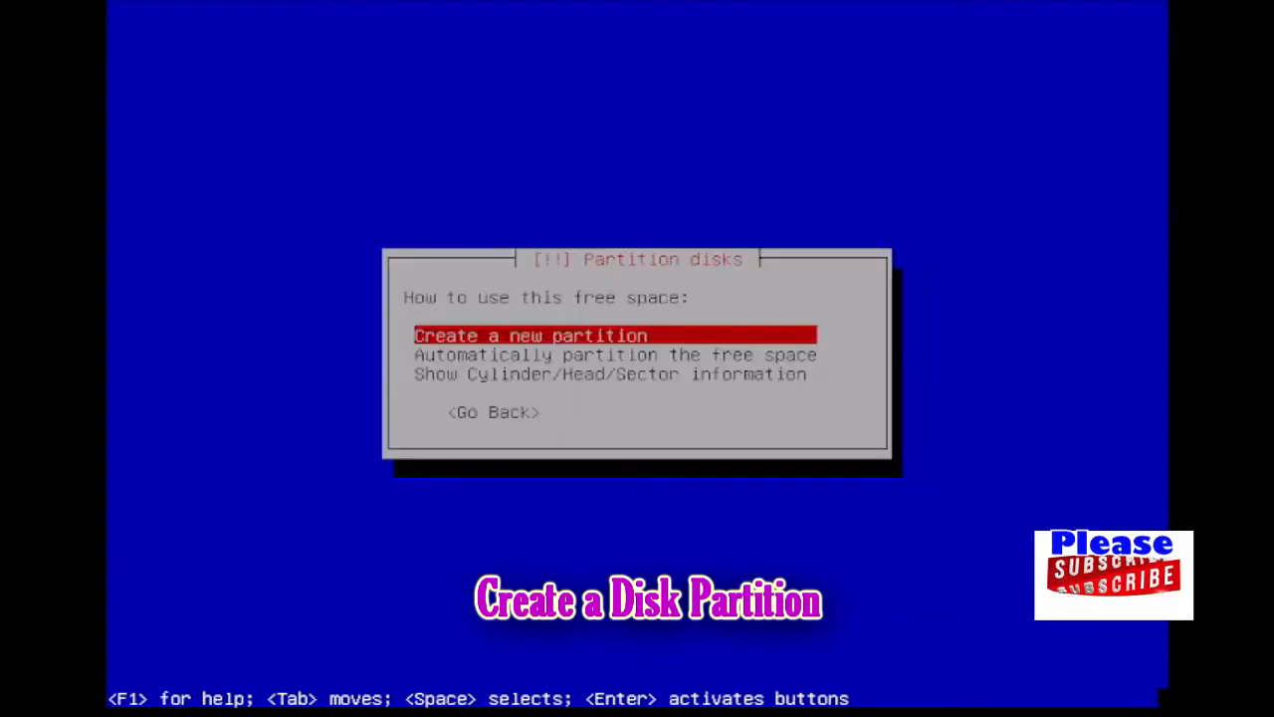
{"action": "key", "text": "Return"}
{"action": "key", "text": "Tab"}
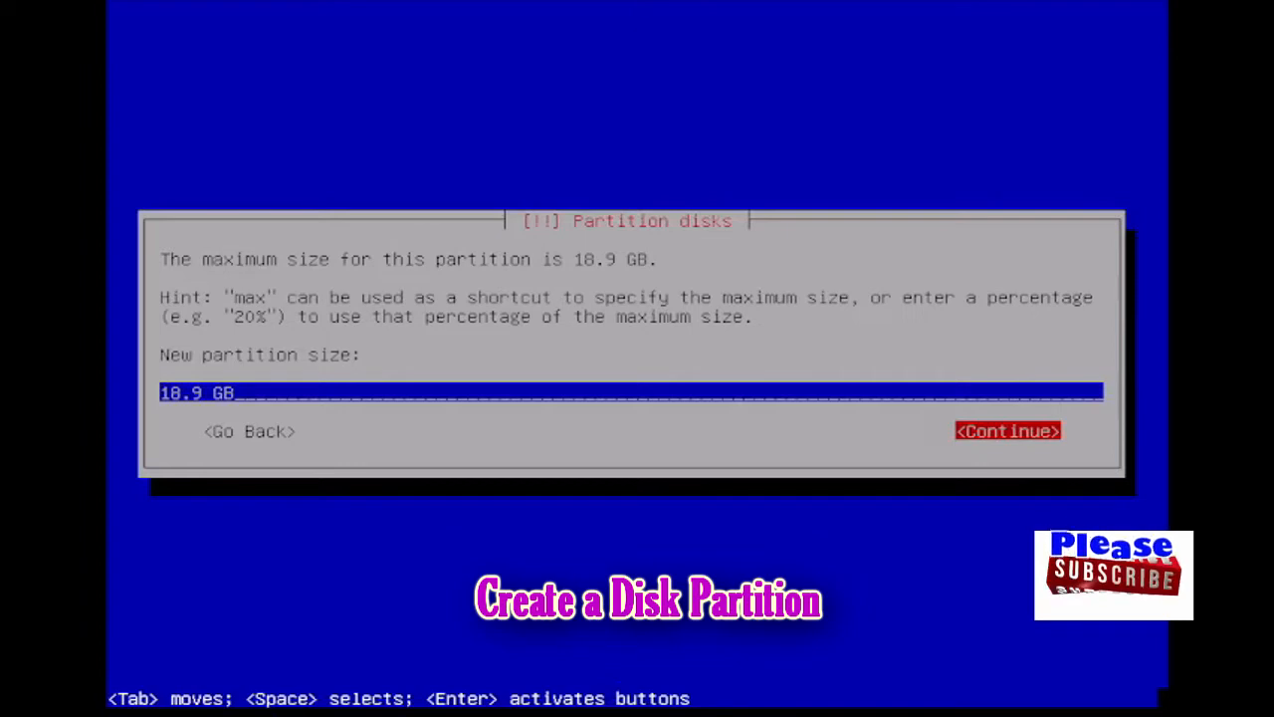
{"action": "key", "text": "Return"}
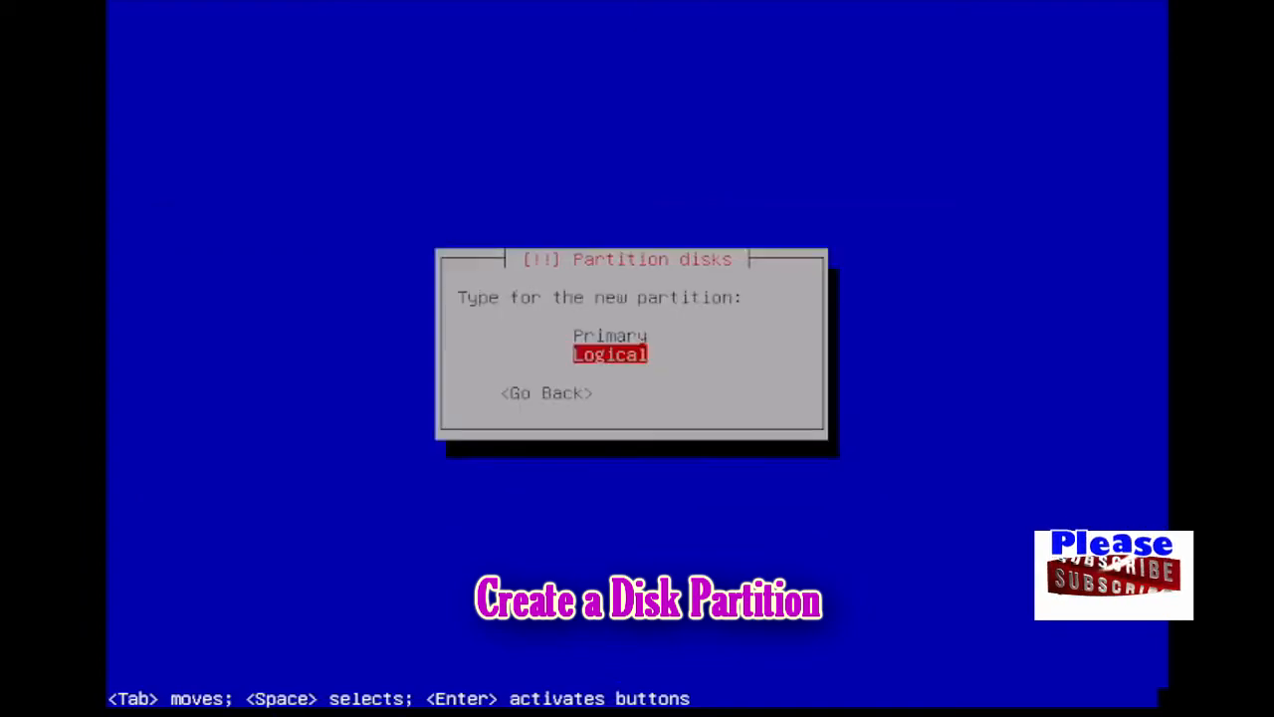
{"action": "key", "text": "Up"}
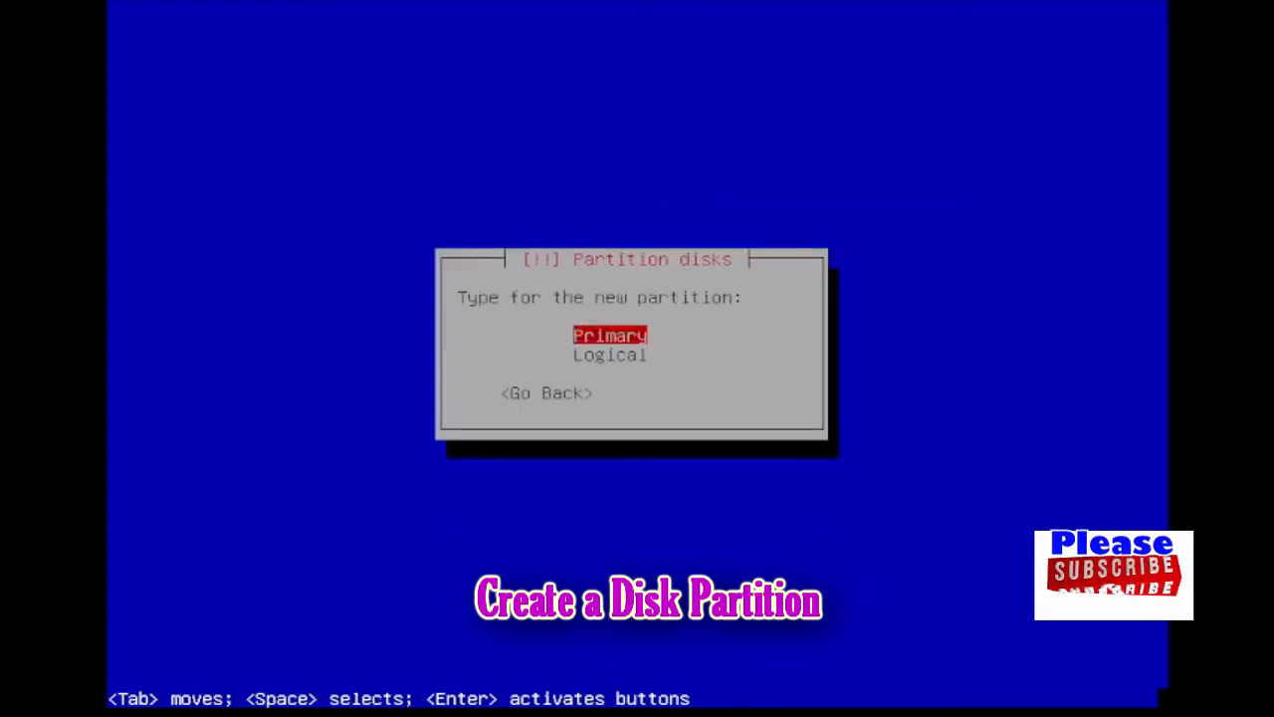
{"action": "key", "text": "Return"}
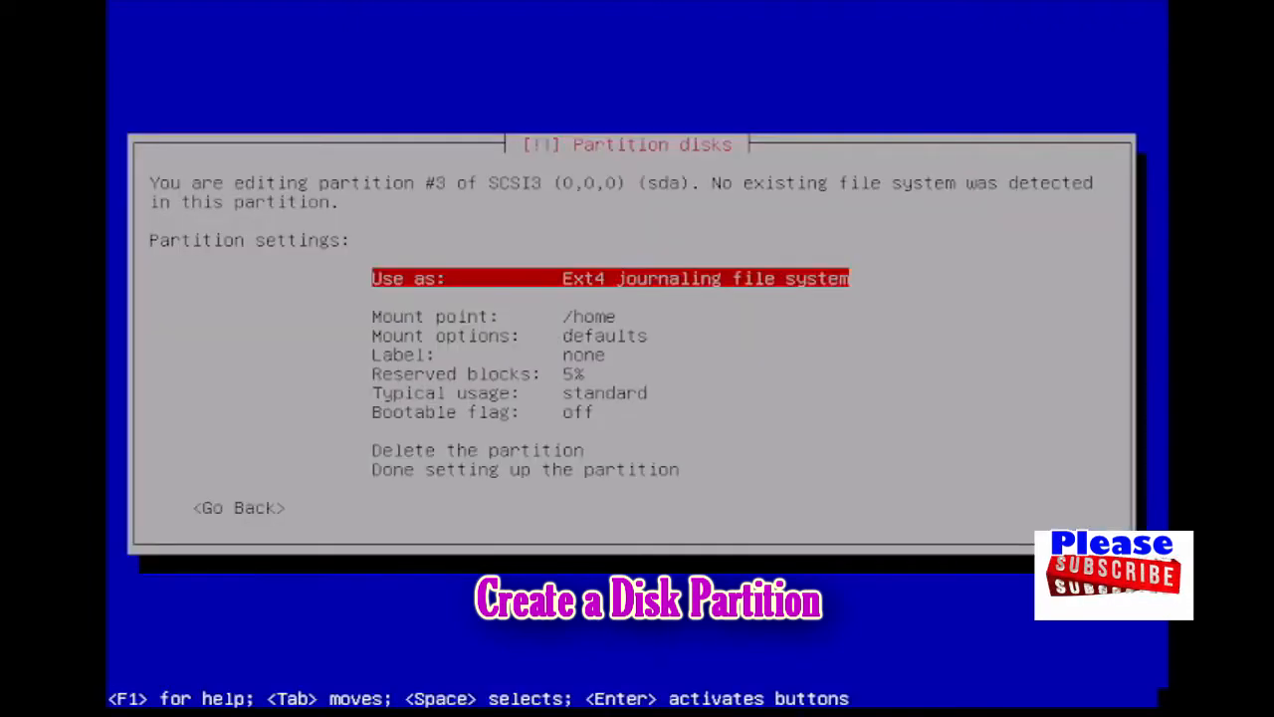
Finish setting up partition #3, keeping the Ext4 file system and the /home mount point
{"action": "key", "text": "Down"}
{"action": "key", "text": "Down"}
{"action": "key", "text": "Down"}
{"action": "key", "text": "Down"}
{"action": "key", "text": "Down"}
{"action": "key", "text": "Down"}
{"action": "key", "text": "Down"}
{"action": "key", "text": "Down"}
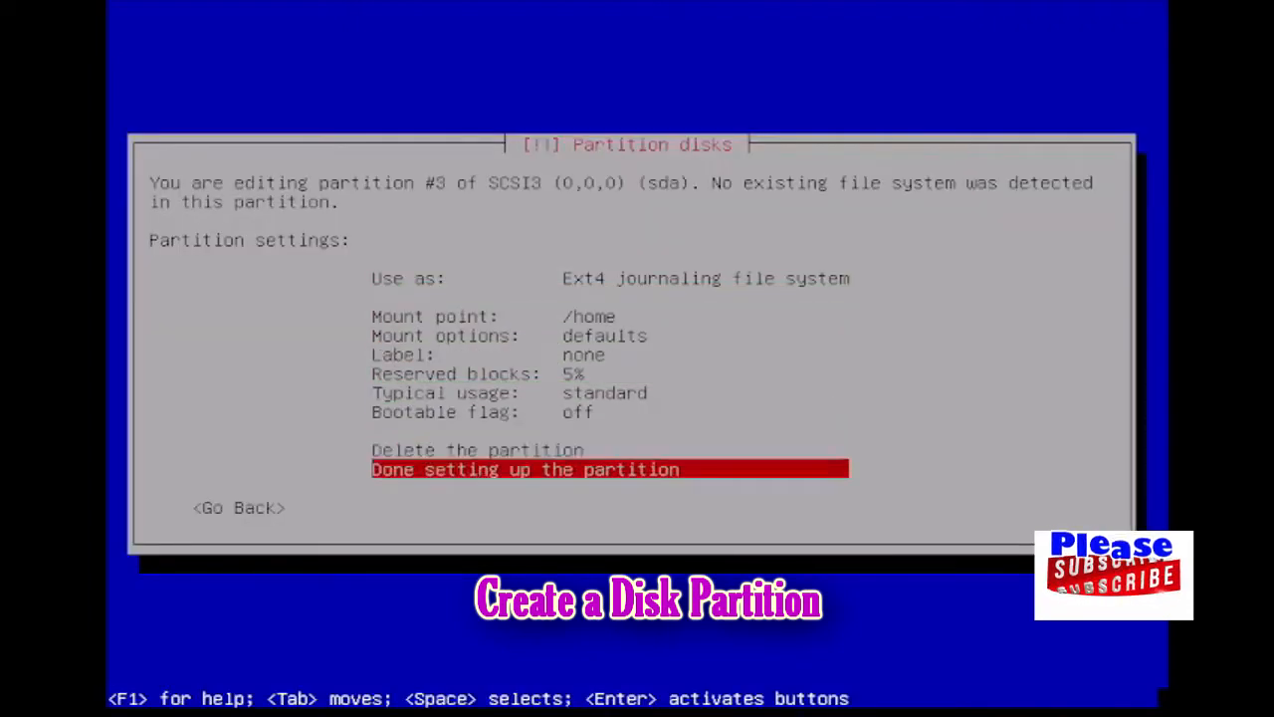
{"action": "key", "text": "Return"}
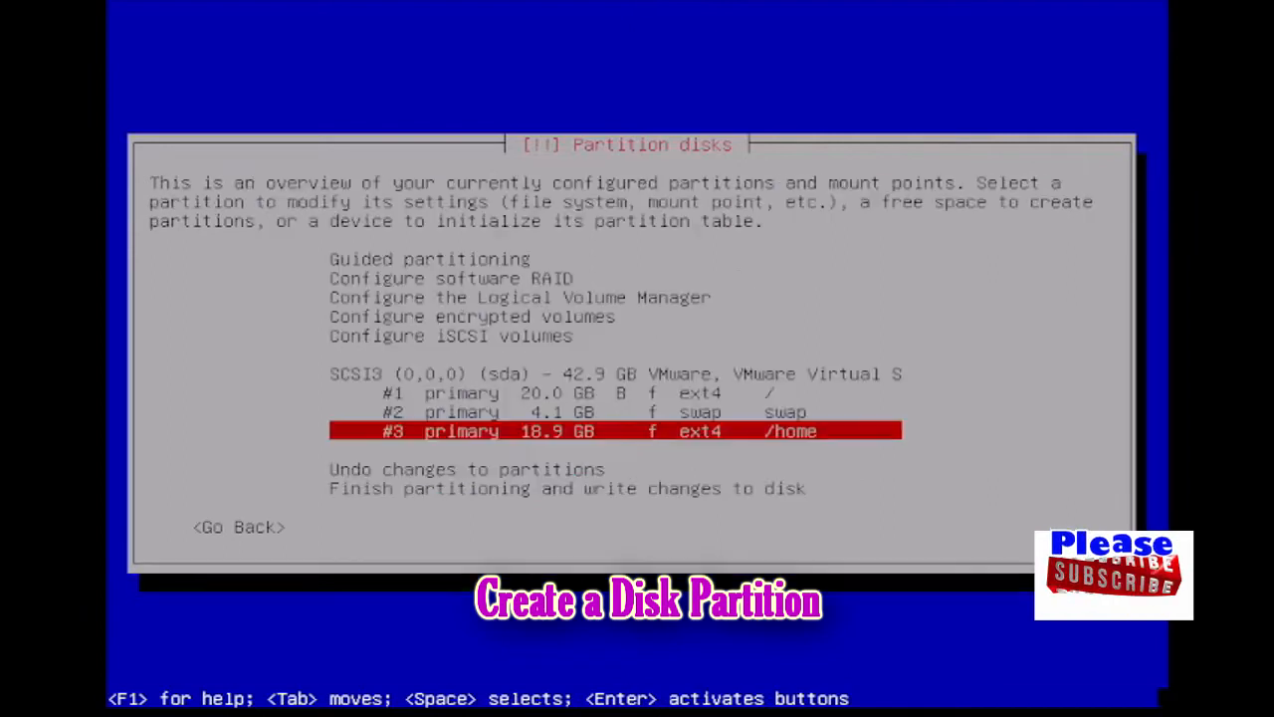
Finish partitioning and write the partition changes for sda to disk
{"action": "key", "text": "Down"}
{"action": "key", "text": "Down"}
{"action": "key", "text": "Down"}
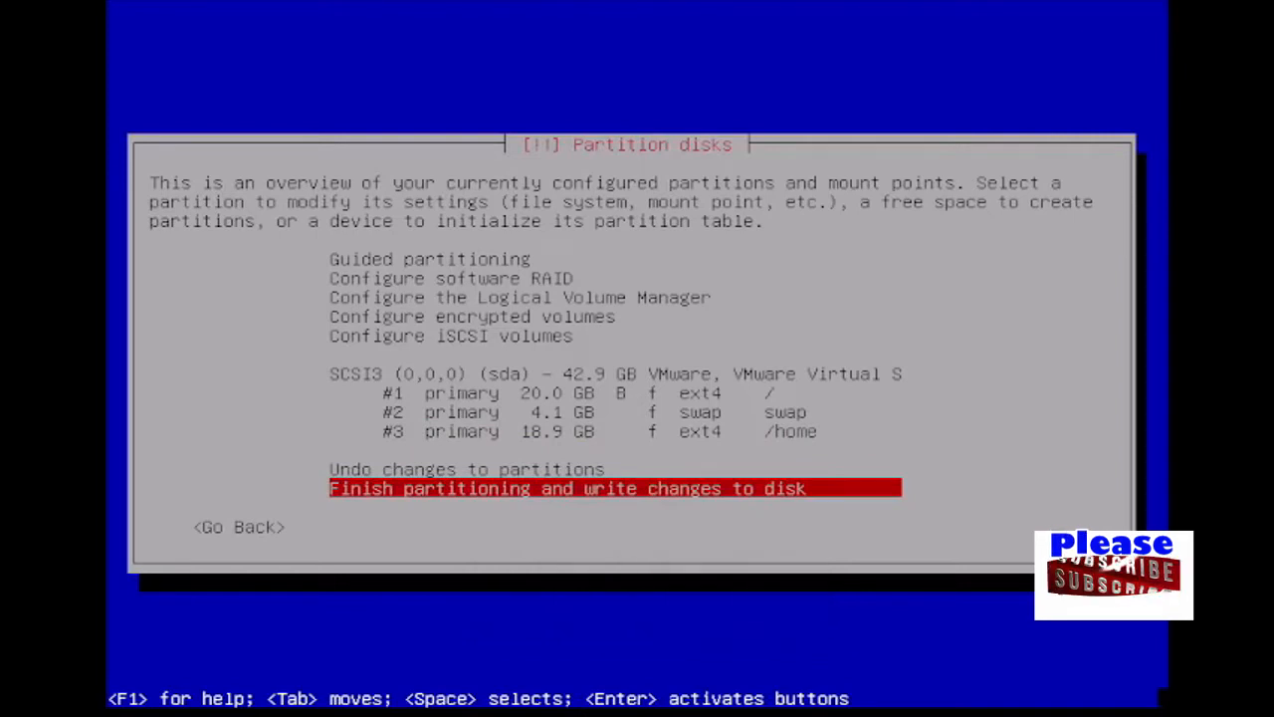
{"action": "key", "text": "Return"}
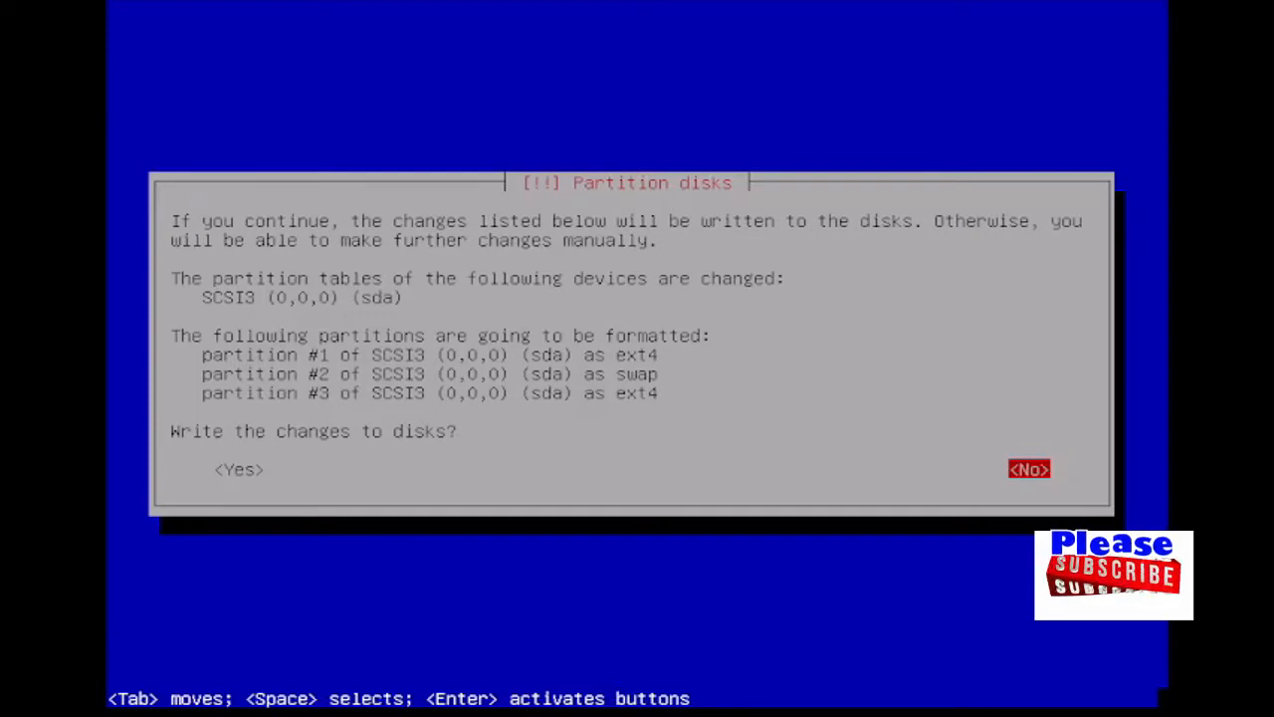
{"action": "key", "text": "Tab"}
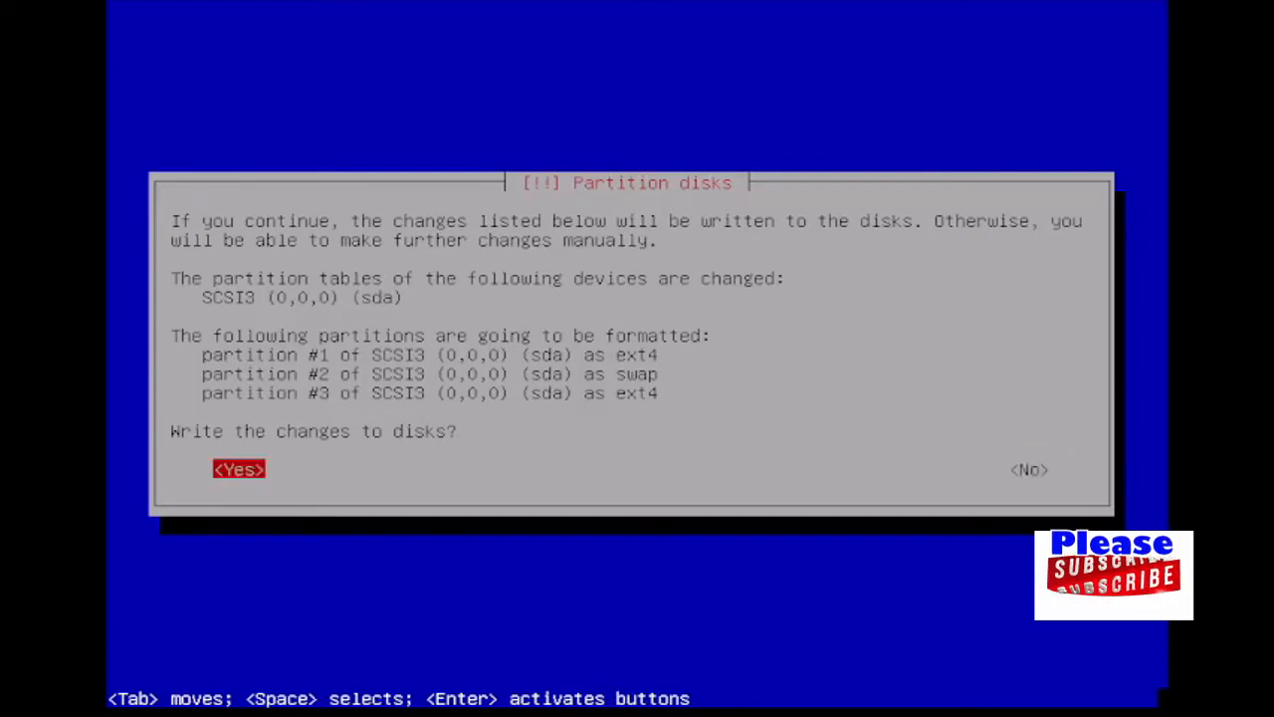
{"action": "key", "text": "Return"}
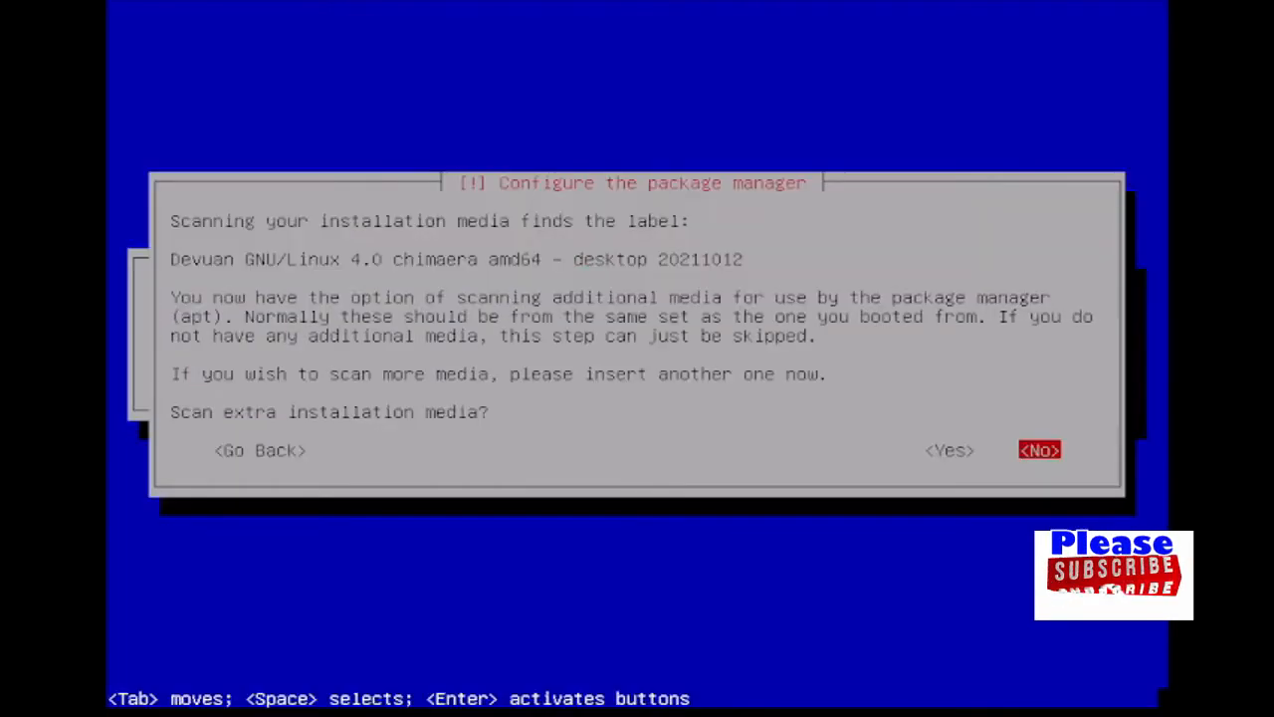
Decline scanning extra installation media, using a network mirror and participating in the package usage survey
{"action": "key", "text": "Return"}
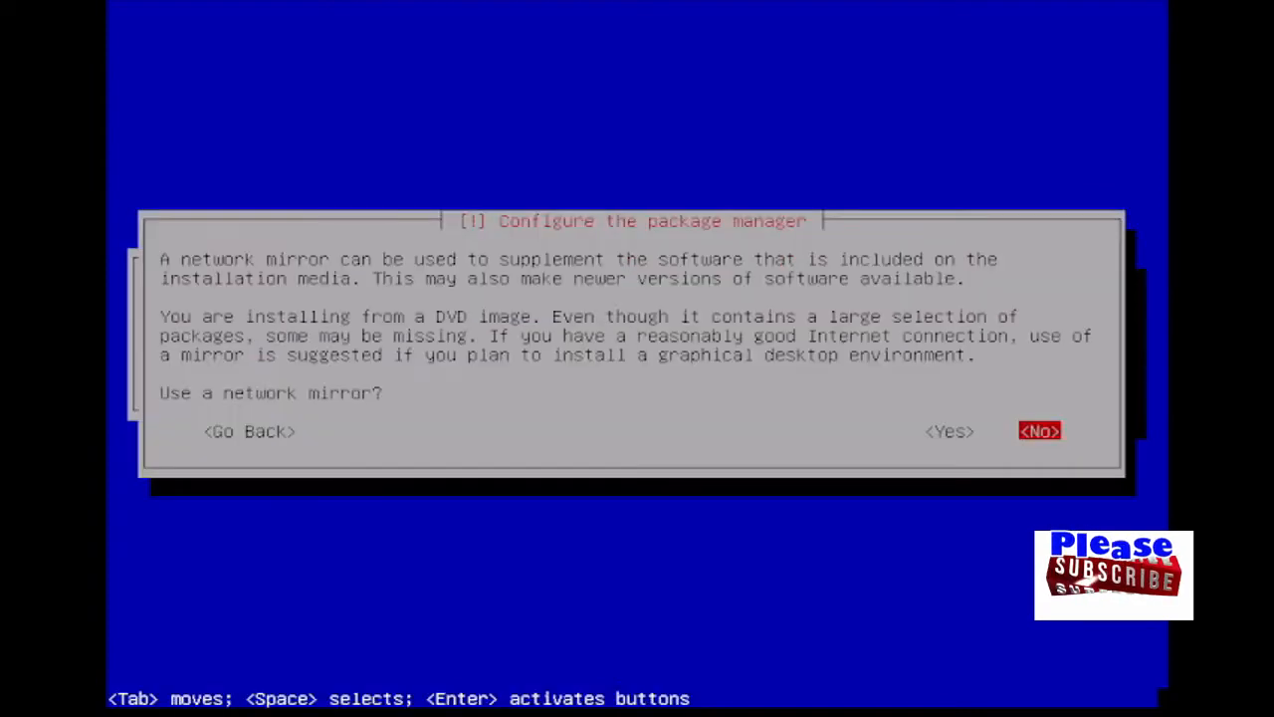
{"action": "key", "text": "Return"}
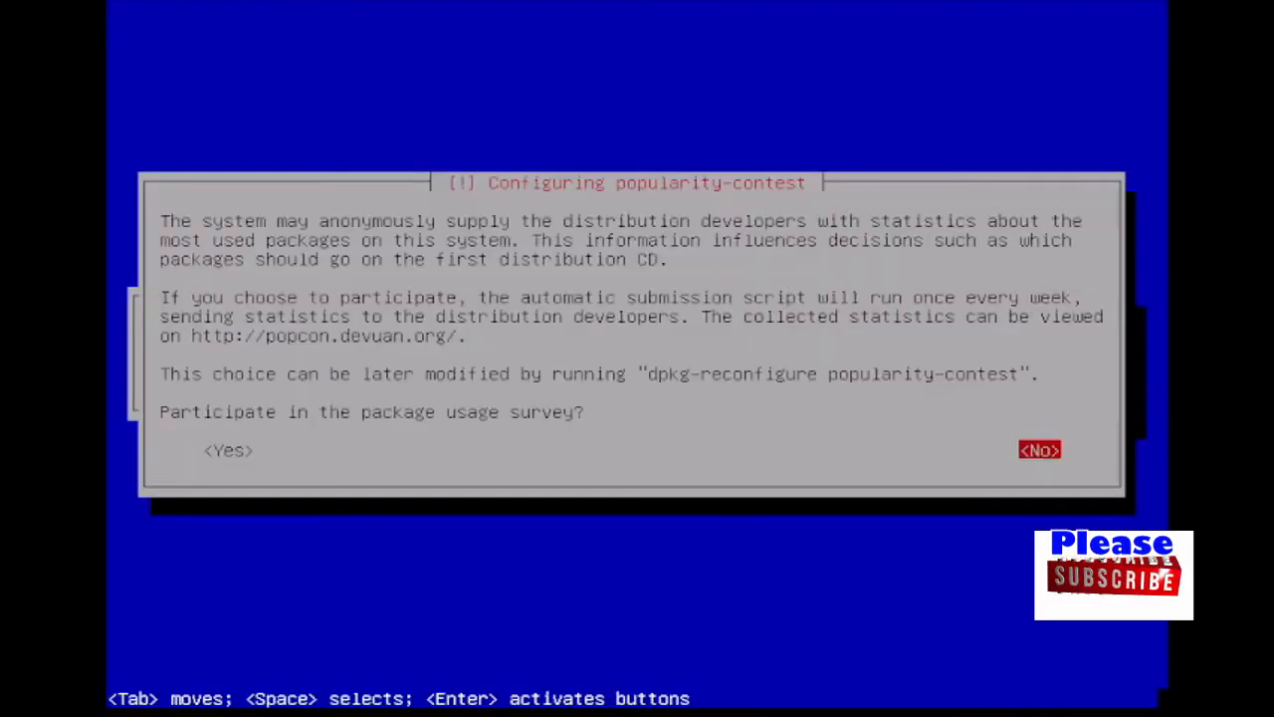
{"action": "key", "text": "Return"}
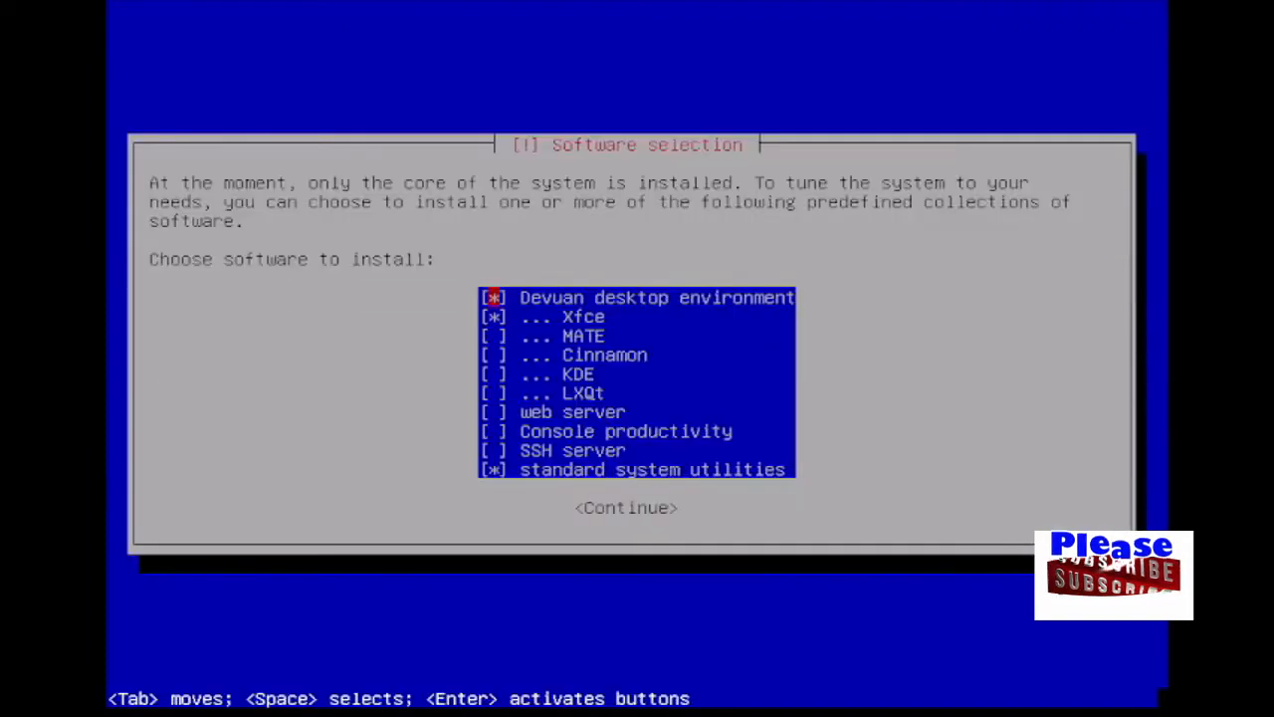
Install the preselected Devuan desktop environment, Xfce and standard system utilities, and choose sysvinit as the init system
{"action": "key", "text": "Down"}
{"action": "key", "text": "Down"}
{"action": "key", "text": "Down"}
{"action": "key", "text": "Down"}
{"action": "key", "text": "Down"}
{"action": "key", "text": "Down"}
{"action": "key", "text": "Down"}
{"action": "key", "text": "Down"}
{"action": "key", "text": "Down"}
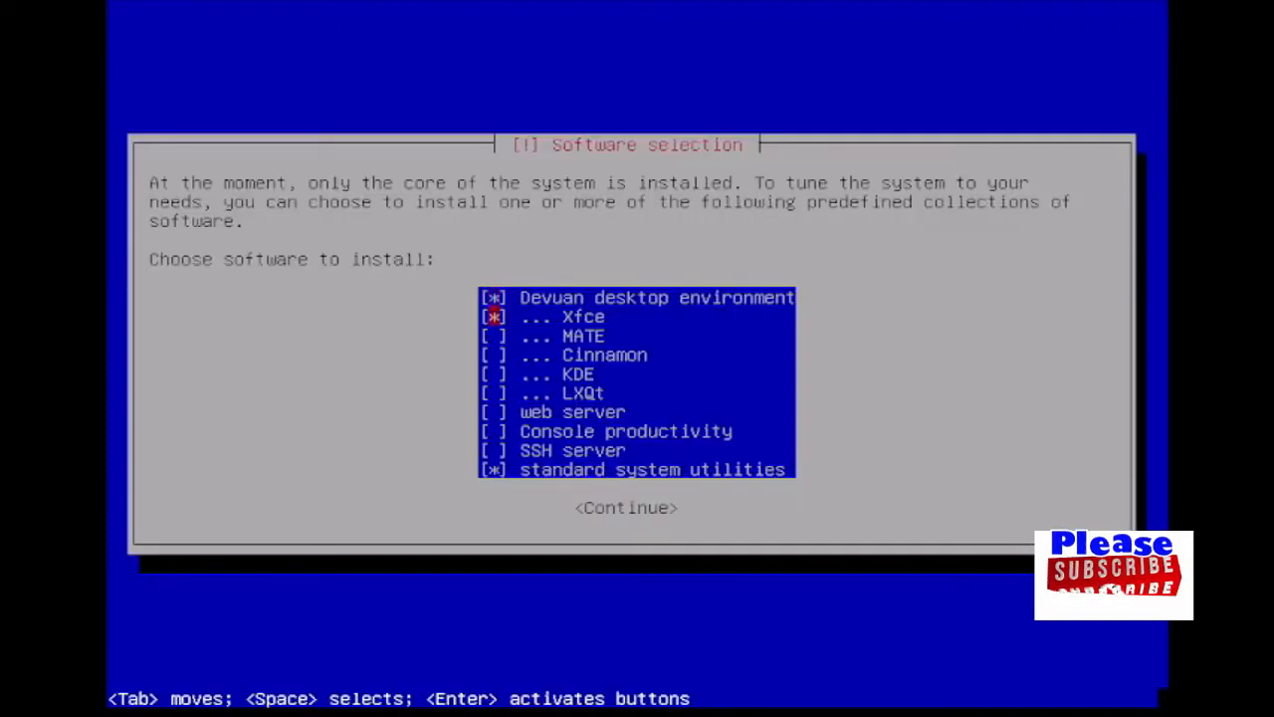
{"action": "key", "text": "Tab"}
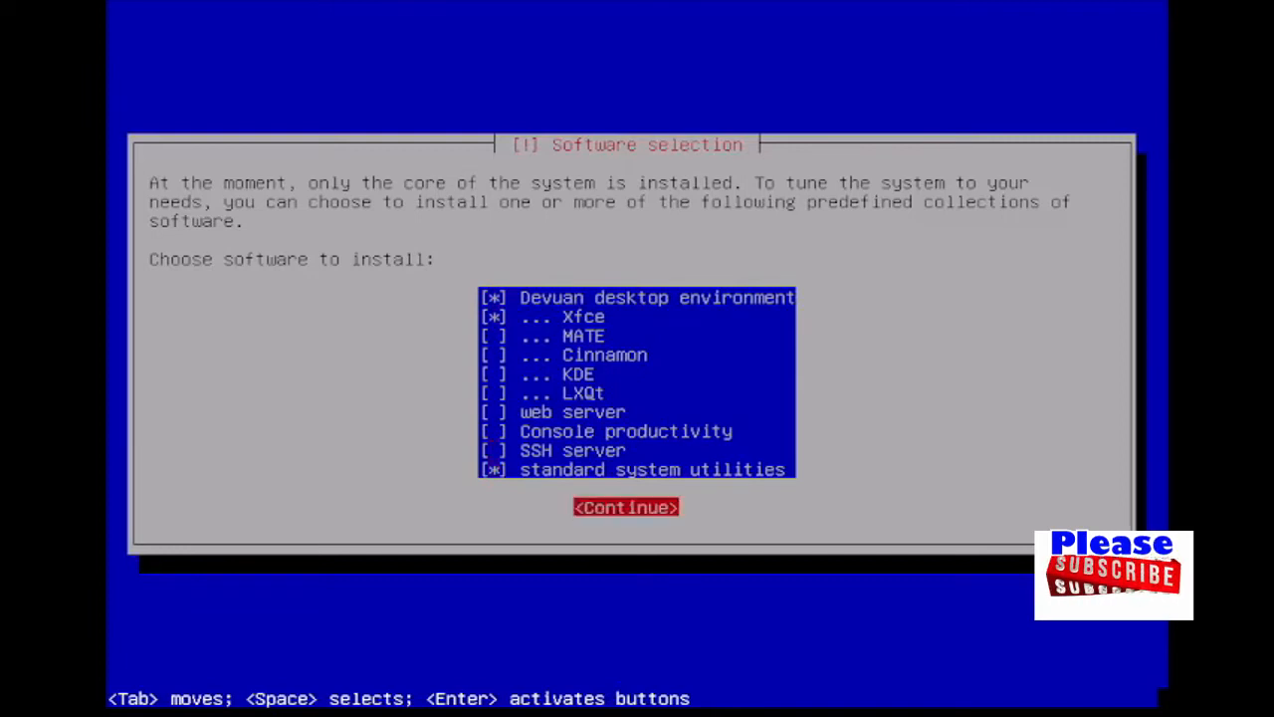
{"action": "key", "text": "Return"}
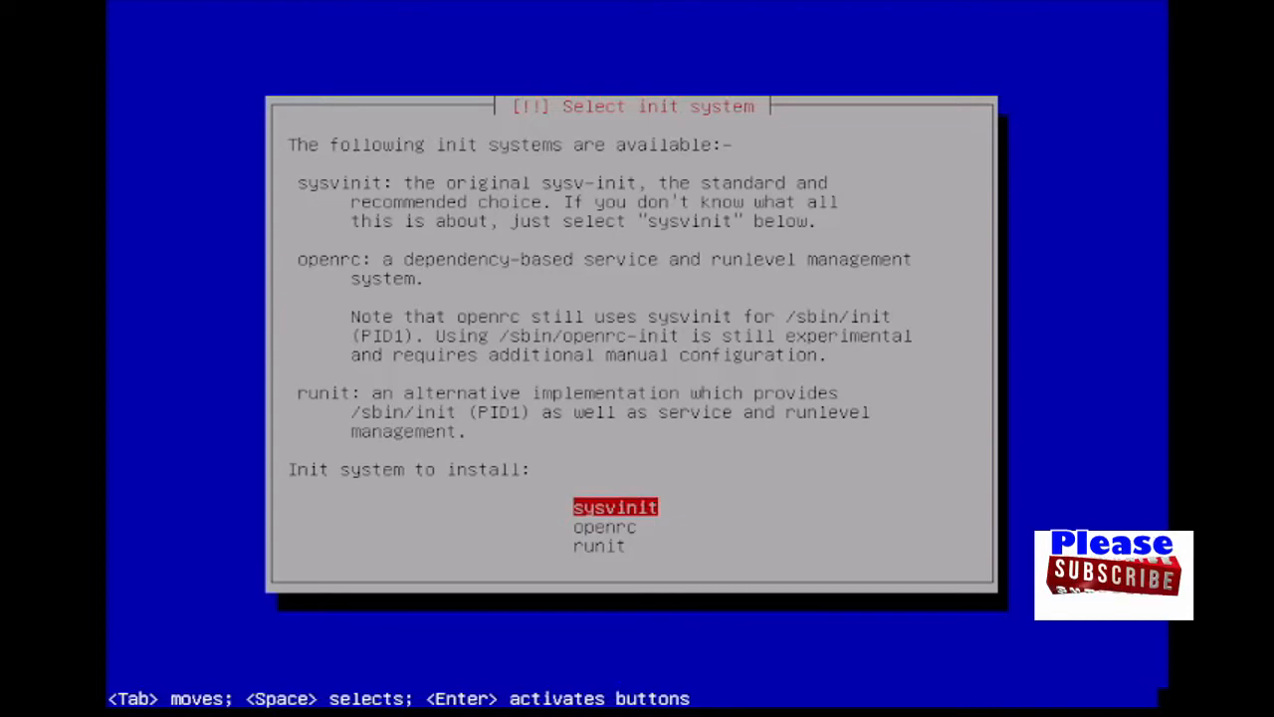
{"action": "key", "text": "Return"}
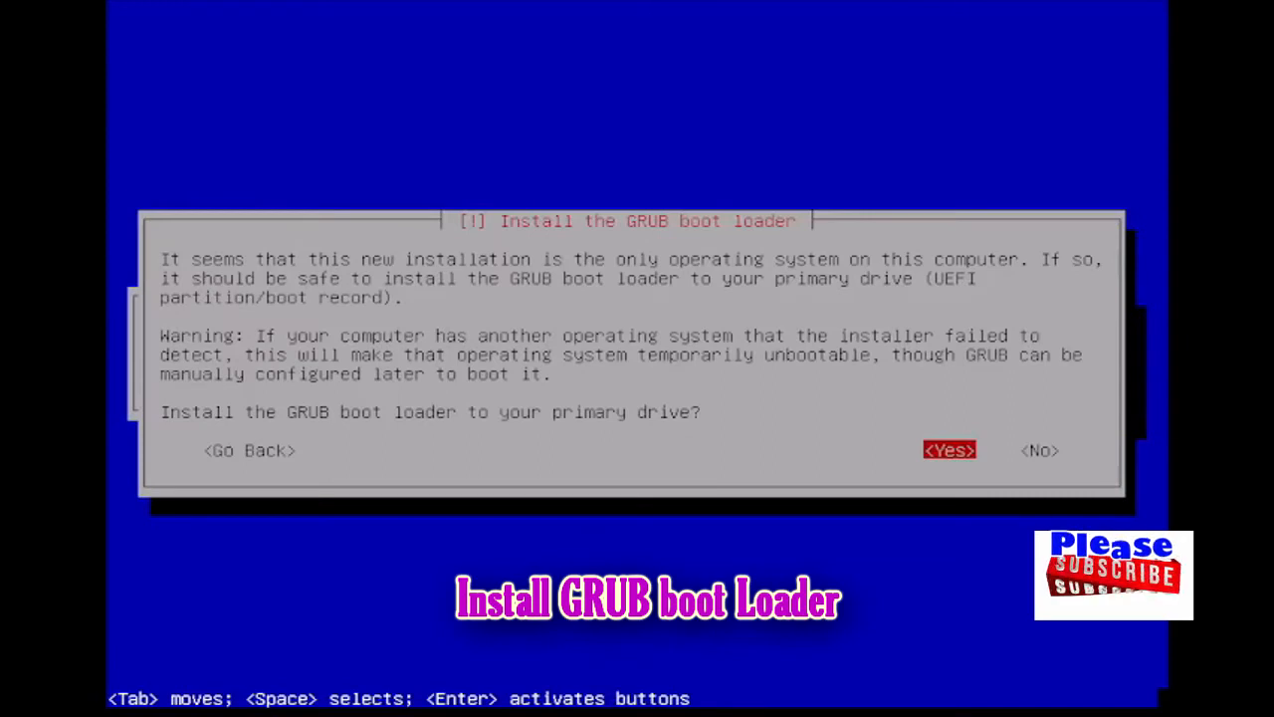
Install the GRUB boot loader to /dev/sda and finish the installation to boot into the new system
{"action": "key", "text": "Return"}
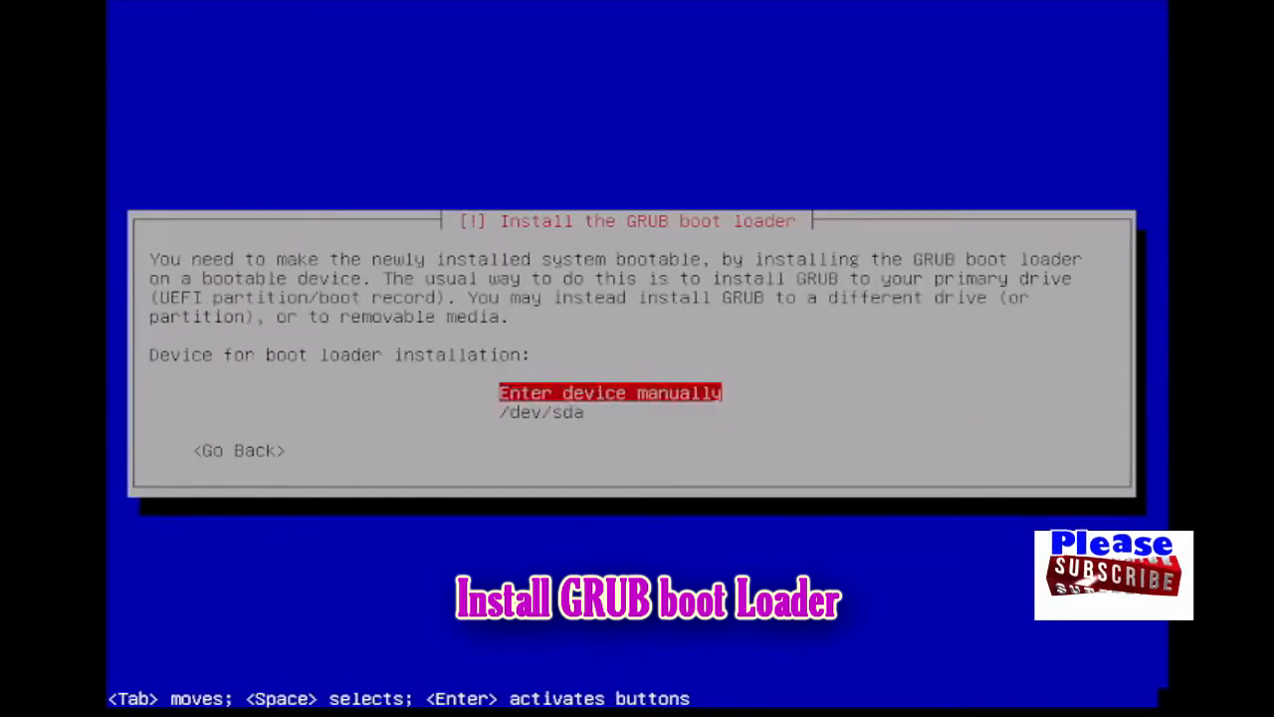
{"action": "key", "text": "Down"}
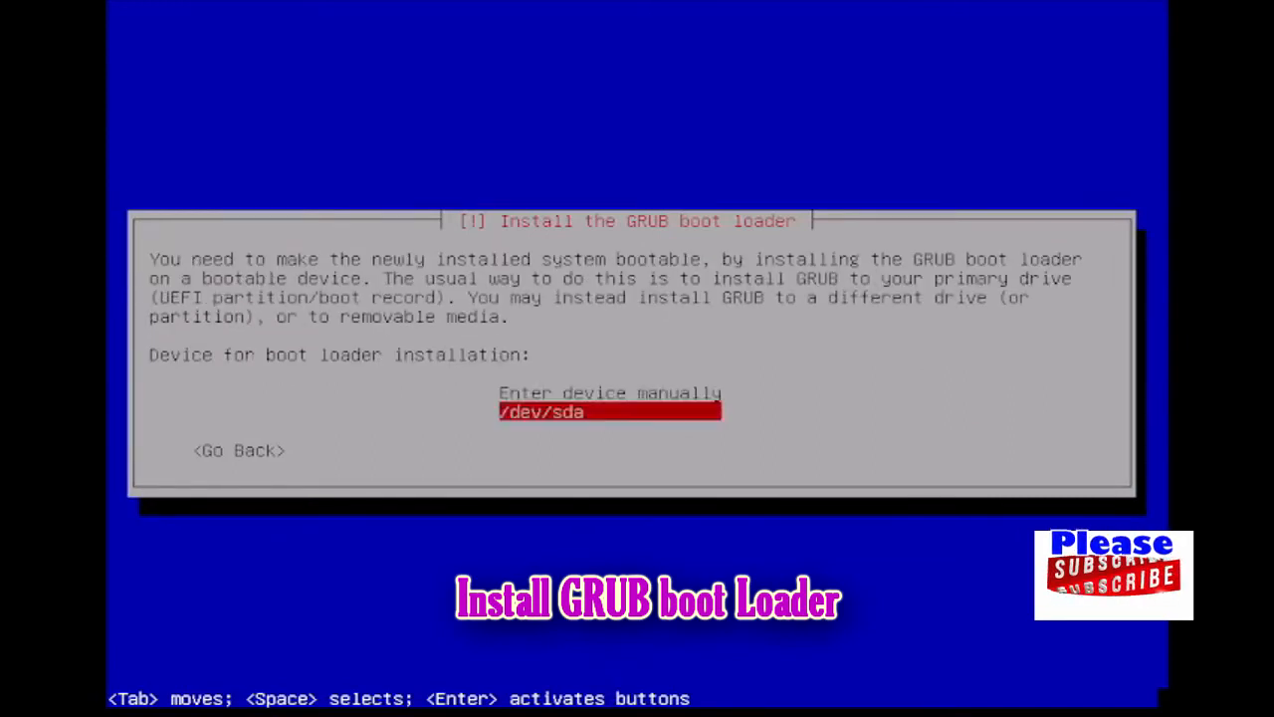
{"action": "key", "text": "Return"}
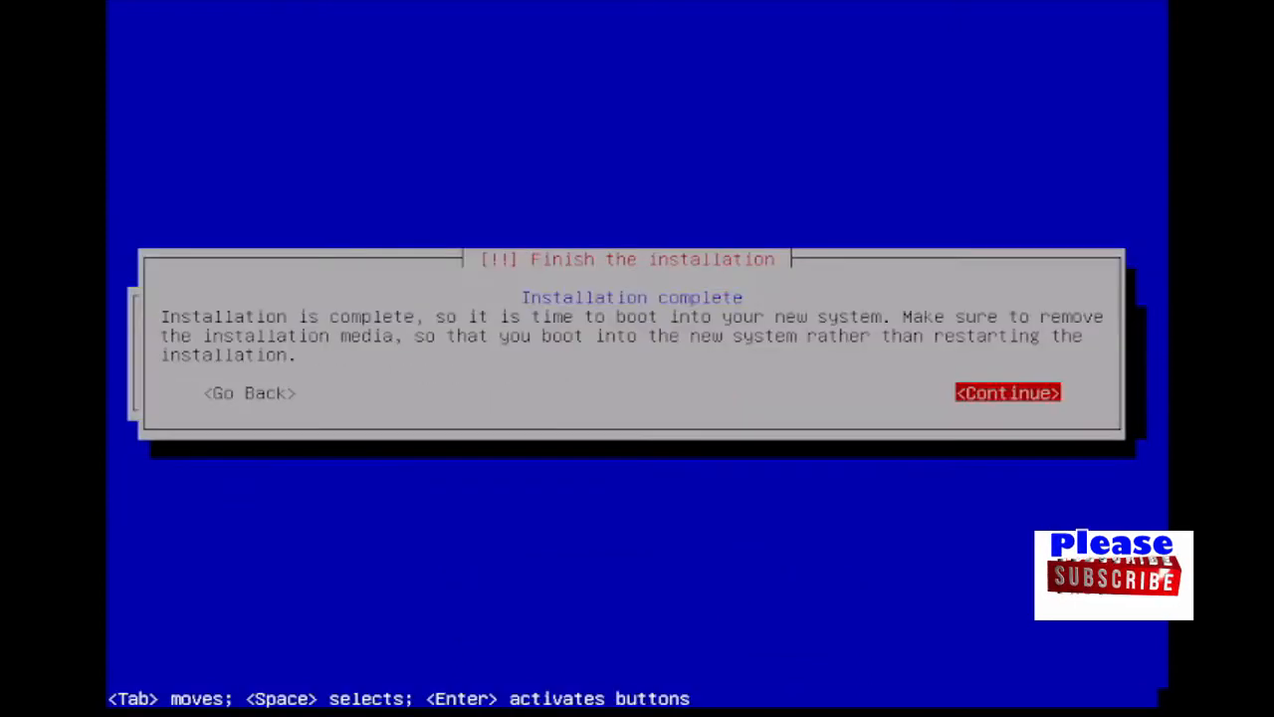
{"action": "key", "text": "Return"}
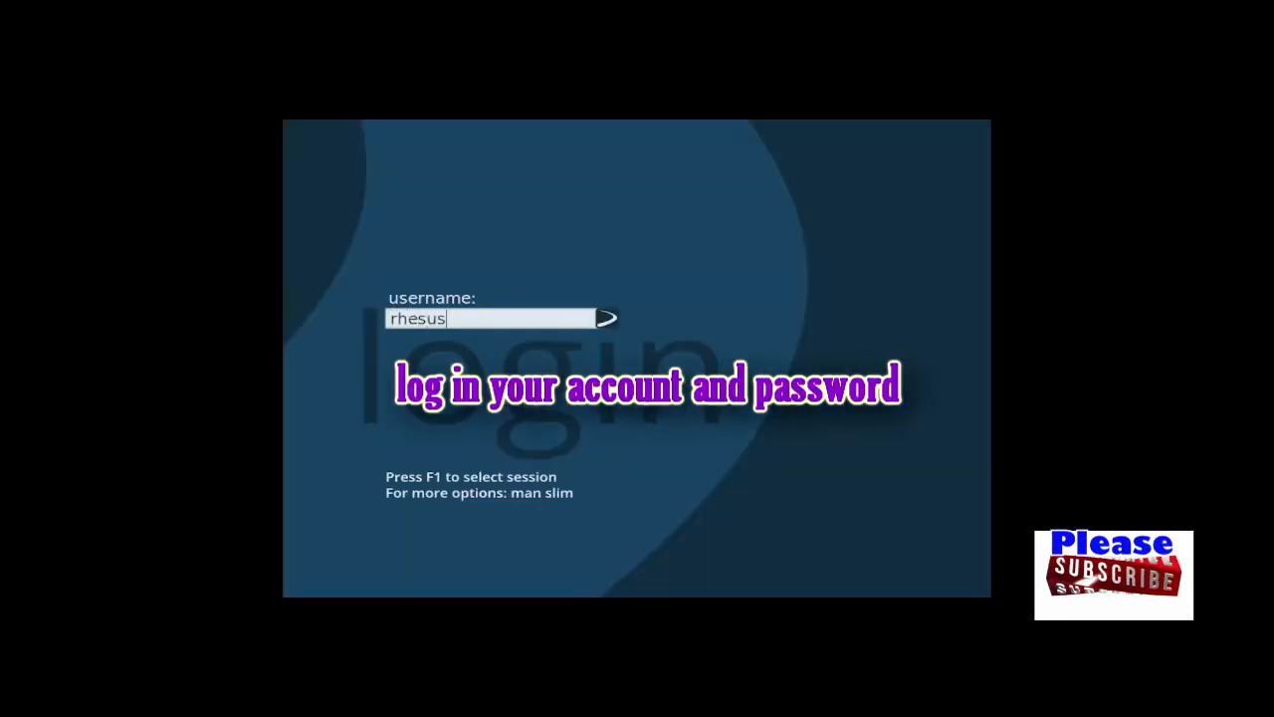
Log in to the new system with the account's username and password
{"action": "key", "text": "Return"}
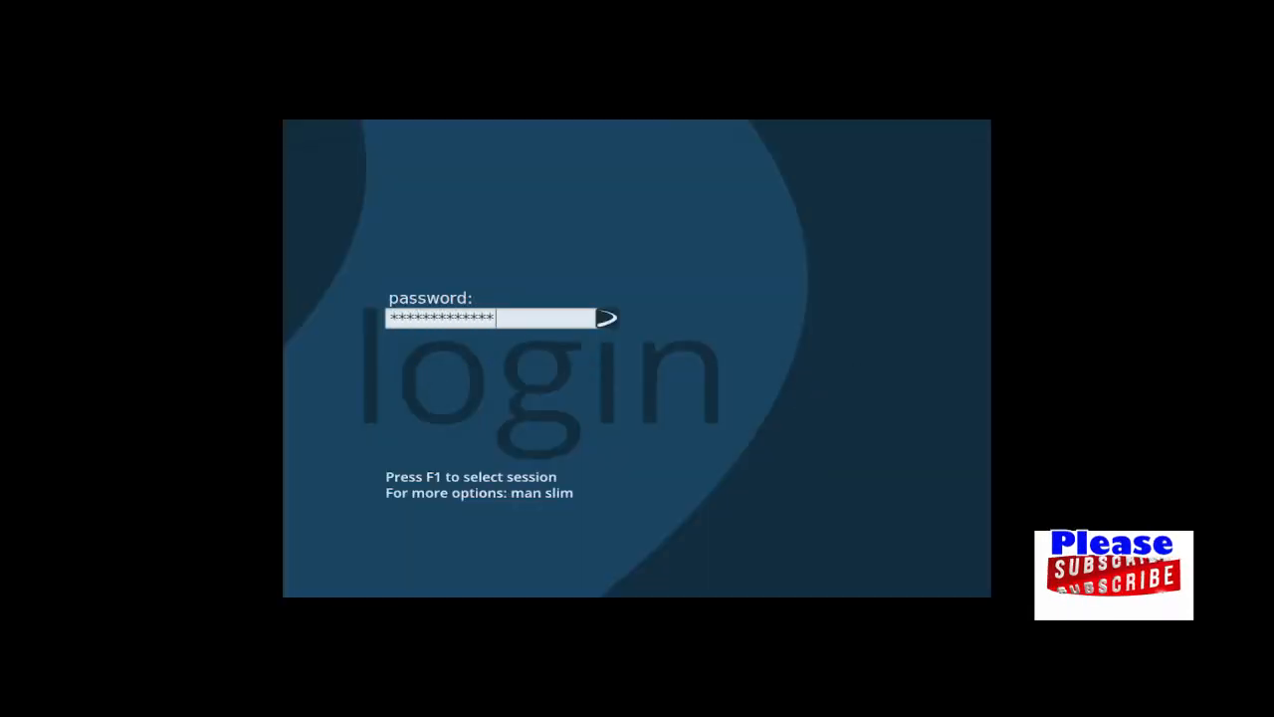
{"action": "key", "text": "Return"}
Set the display resolution to 1280x768, keep the new configuration and close the Display settings
{"action": "left_click", "coordinate": [318, 133]}
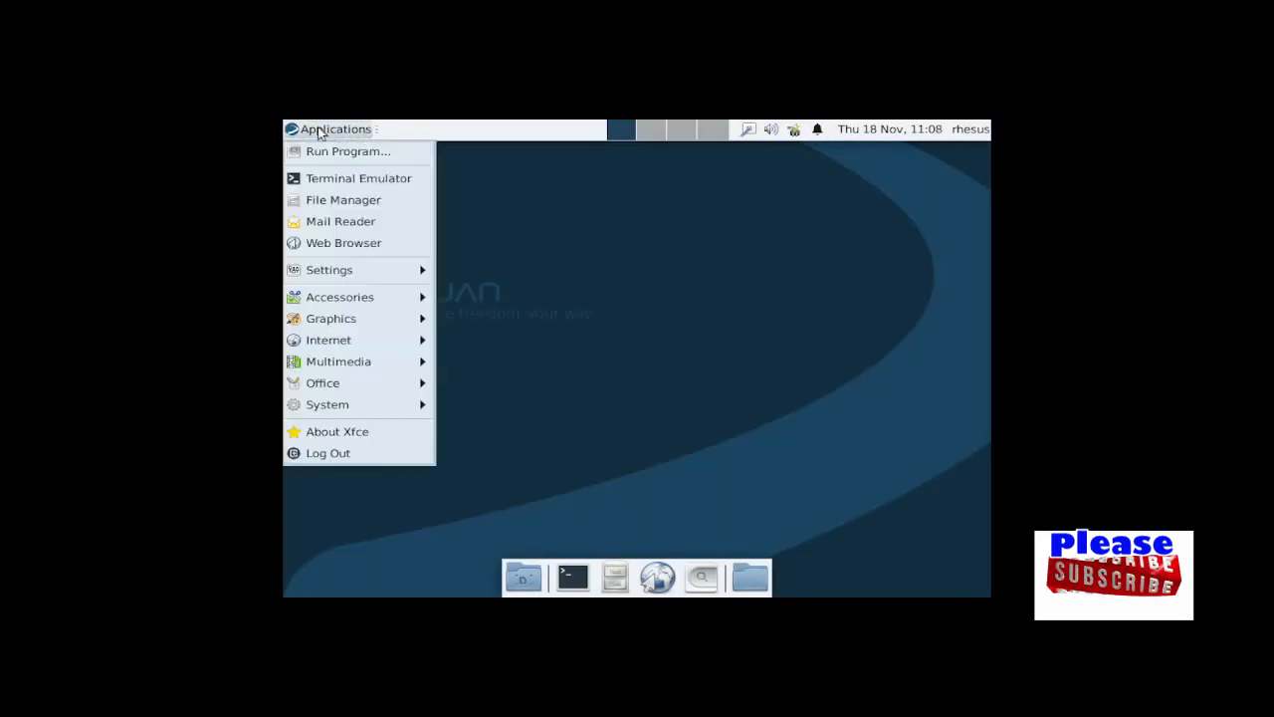
{"action": "mouse_move", "coordinate": [328, 270]}
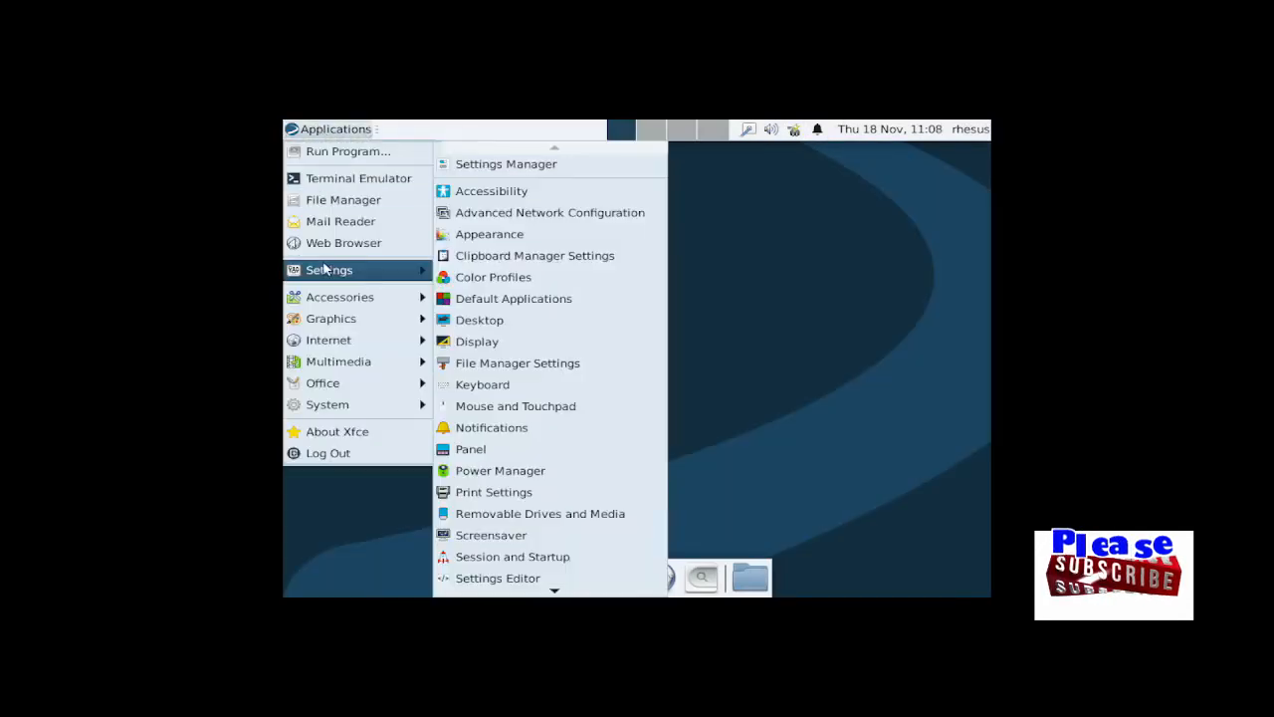
{"action": "left_click", "coordinate": [488, 342]}
{"action": "left_click", "coordinate": [868, 258]}
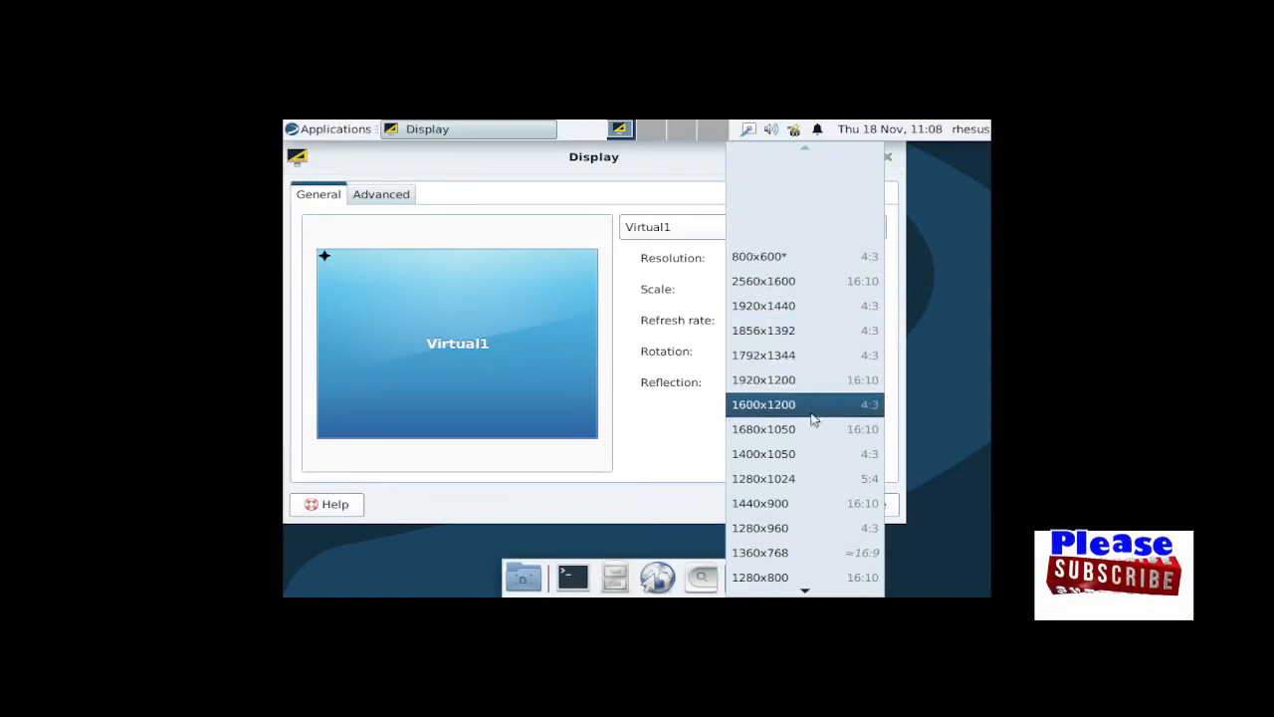
{"action": "scroll", "coordinate": [805, 474], "scroll_direction": "down", "scroll_amount": 1}
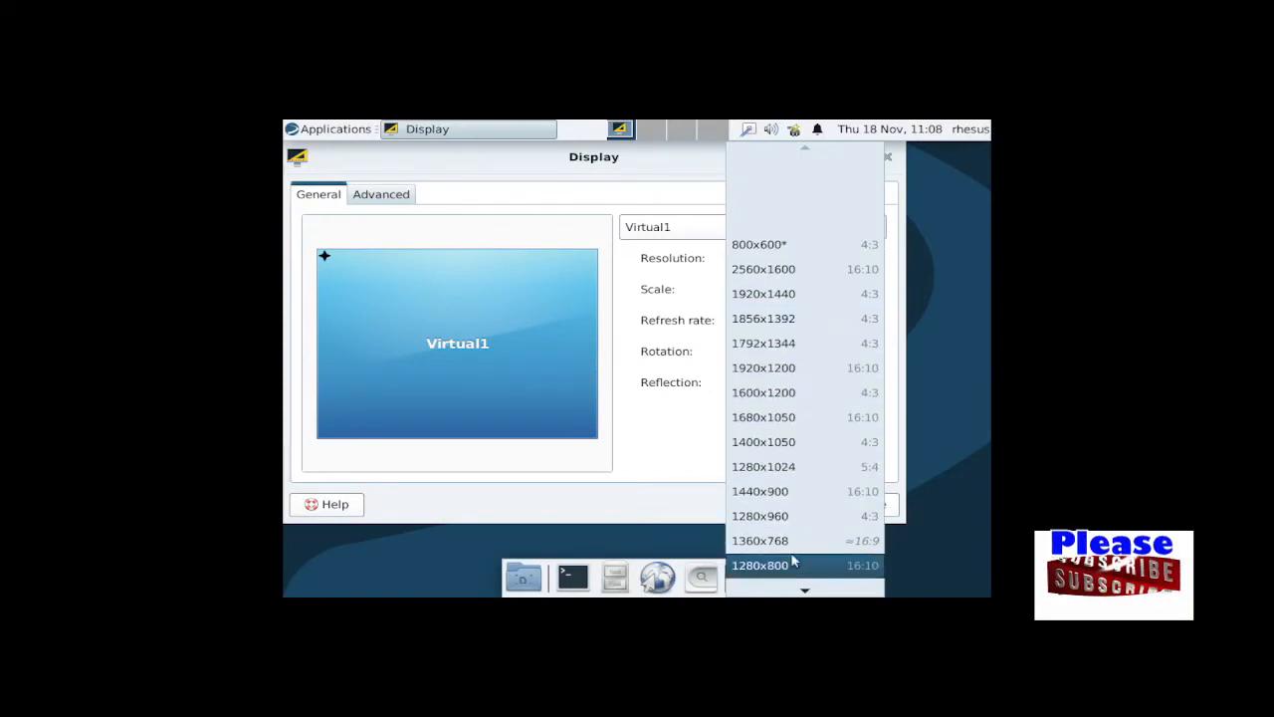
{"action": "scroll", "coordinate": [804, 547], "scroll_direction": "down", "scroll_amount": 3}
{"action": "left_click", "coordinate": [796, 521]}
{"action": "left_click", "coordinate": [851, 418]}
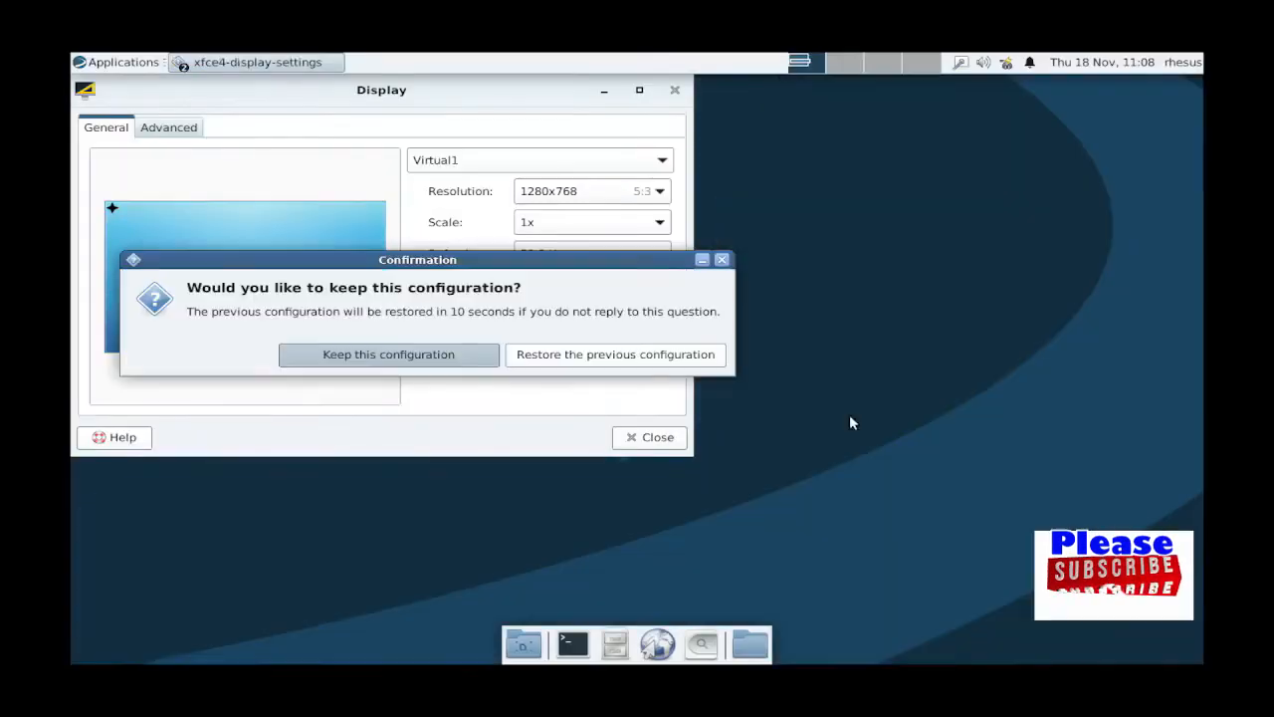
{"action": "left_click", "coordinate": [404, 355]}
{"action": "left_click", "coordinate": [657, 436]}
{"action": "left_click", "coordinate": [118, 62]}
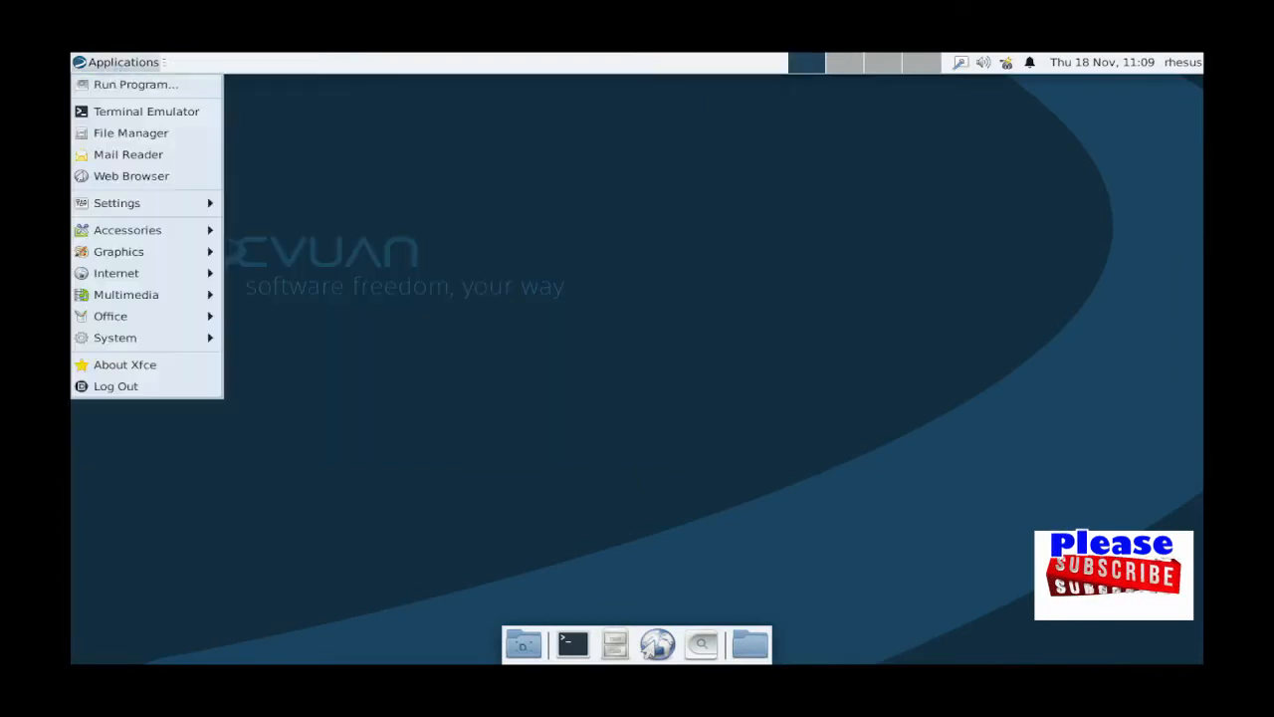
{"action": "mouse_move", "coordinate": [113, 206]}
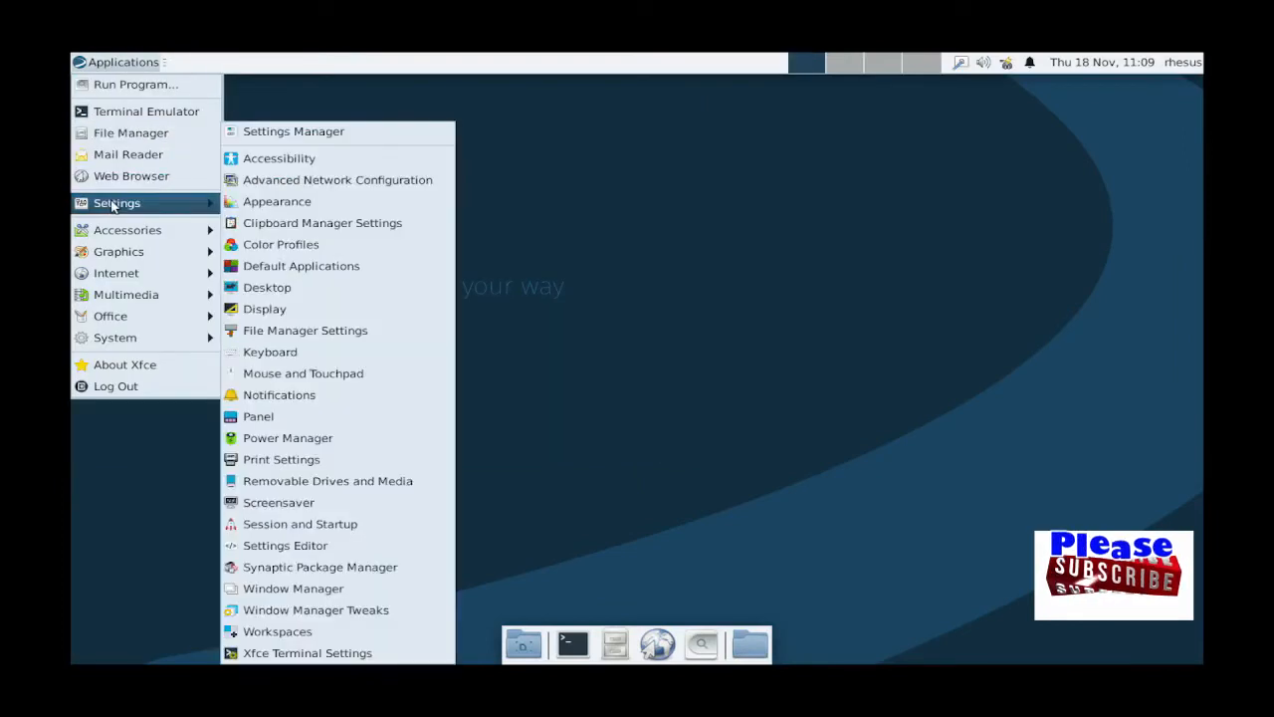
{"action": "mouse_move", "coordinate": [120, 233]}
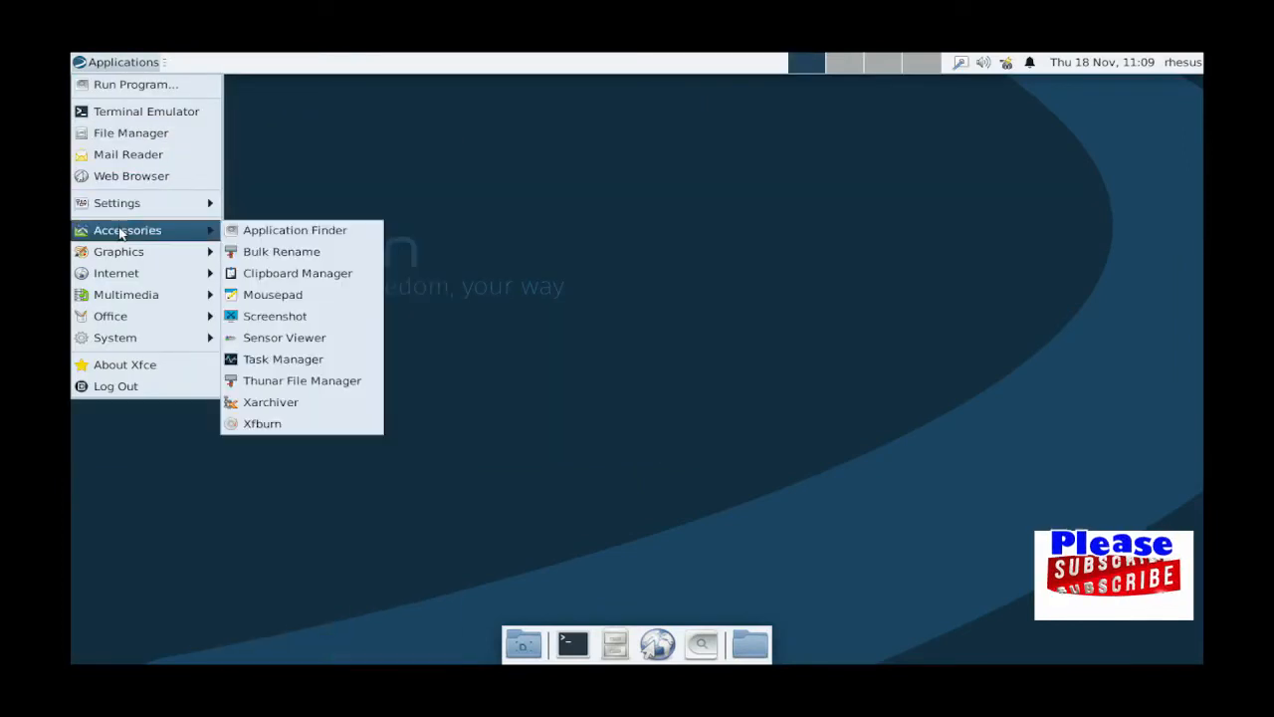
{"action": "mouse_move", "coordinate": [121, 254]}
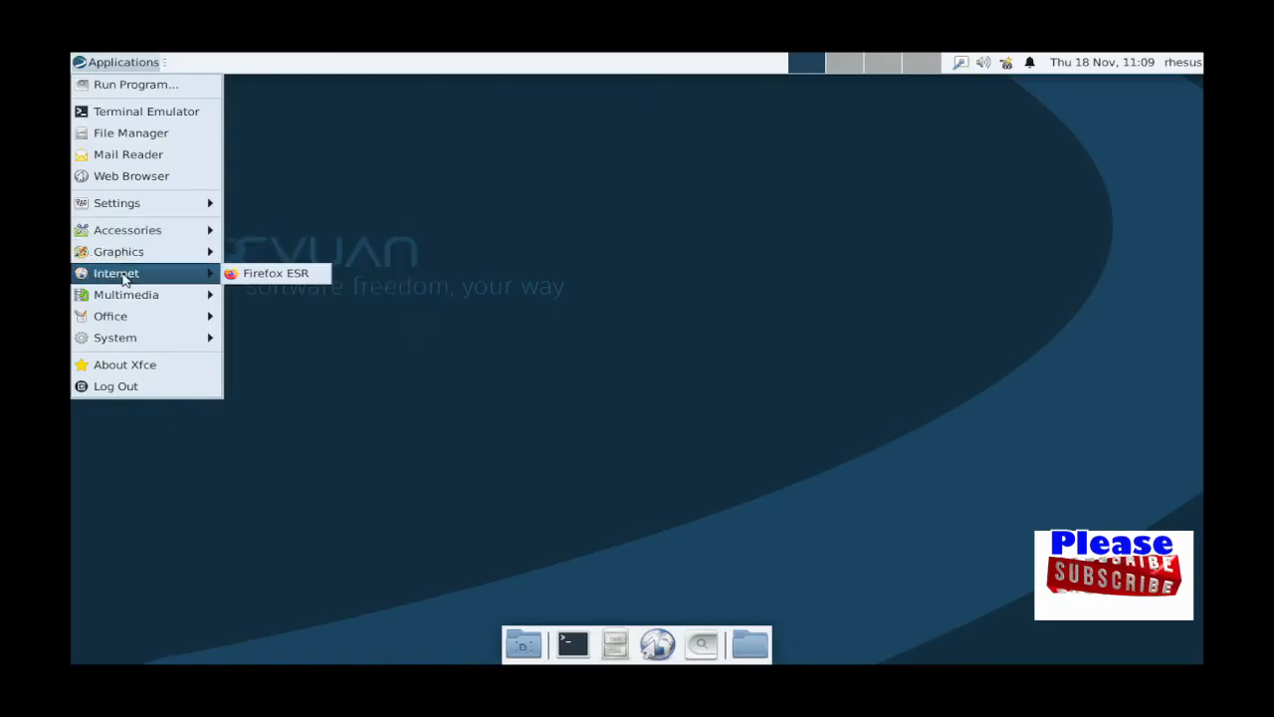
{"action": "mouse_move", "coordinate": [125, 318]}
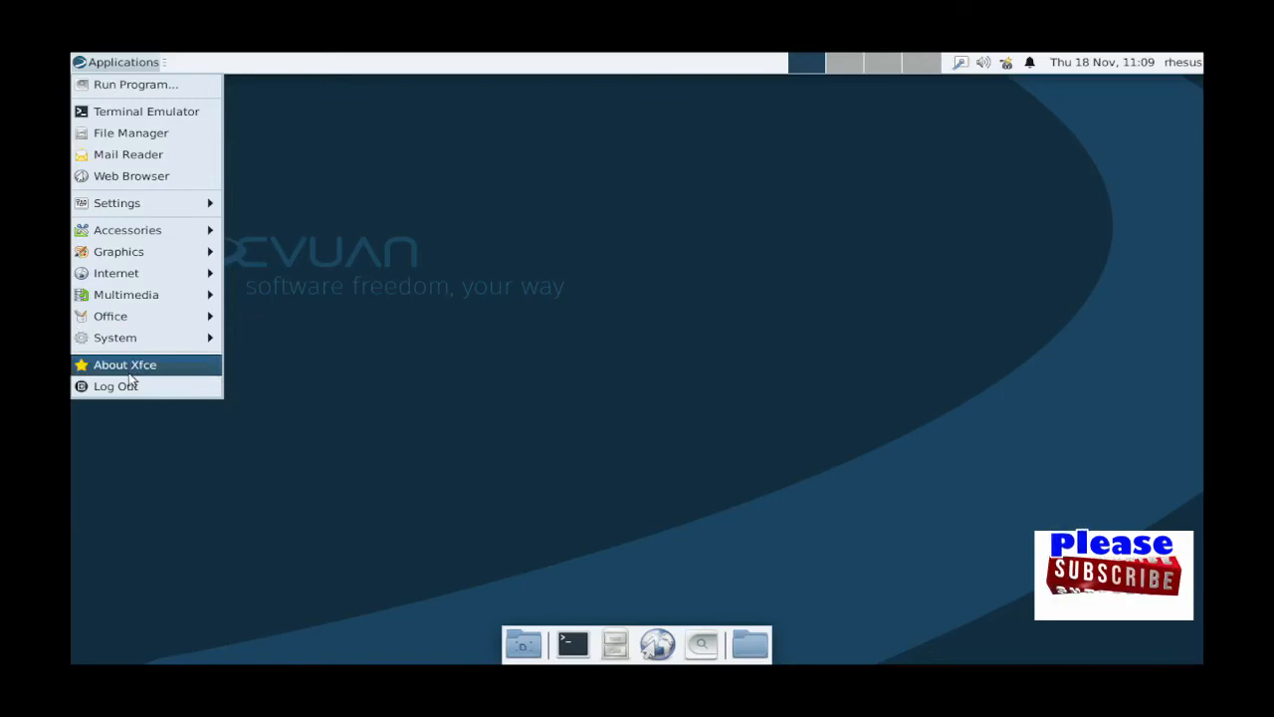
{"action": "left_click", "coordinate": [123, 475]}
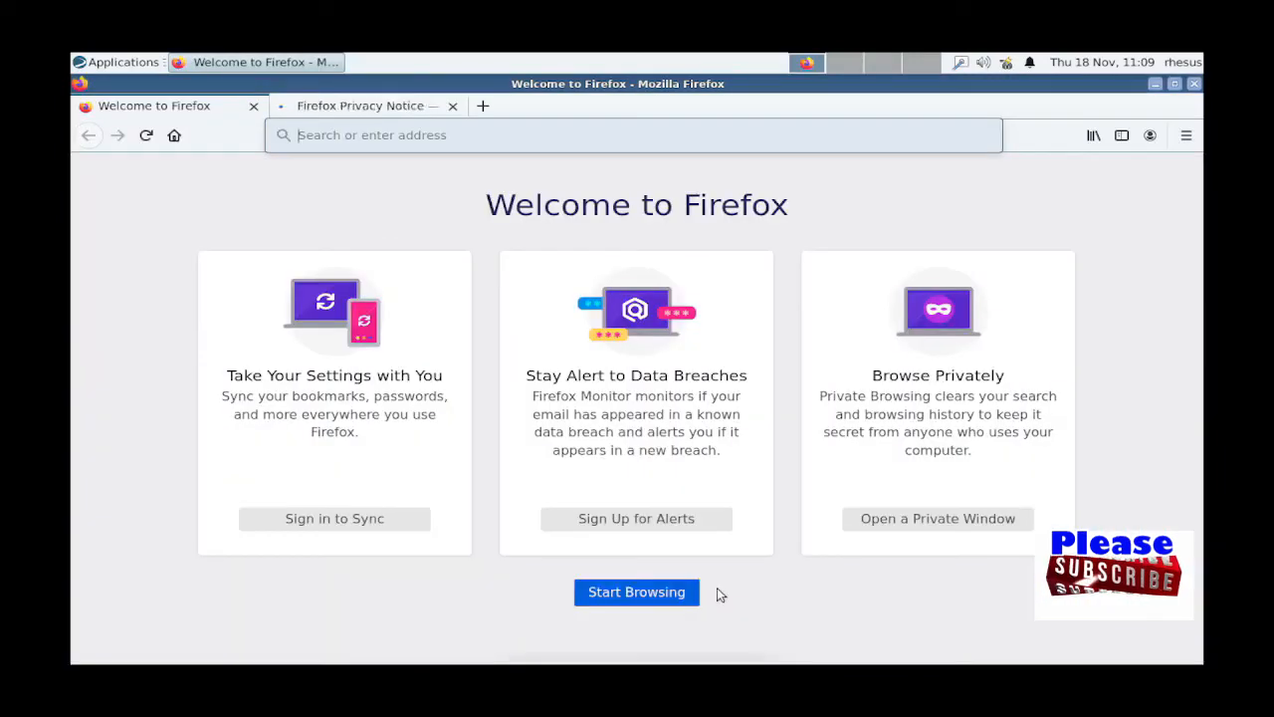
Open YouTube in Firefox and browse its Playlists, Philippine Music, Love songs, Albums and Comedy categories
{"action": "left_click", "coordinate": [311, 139]}
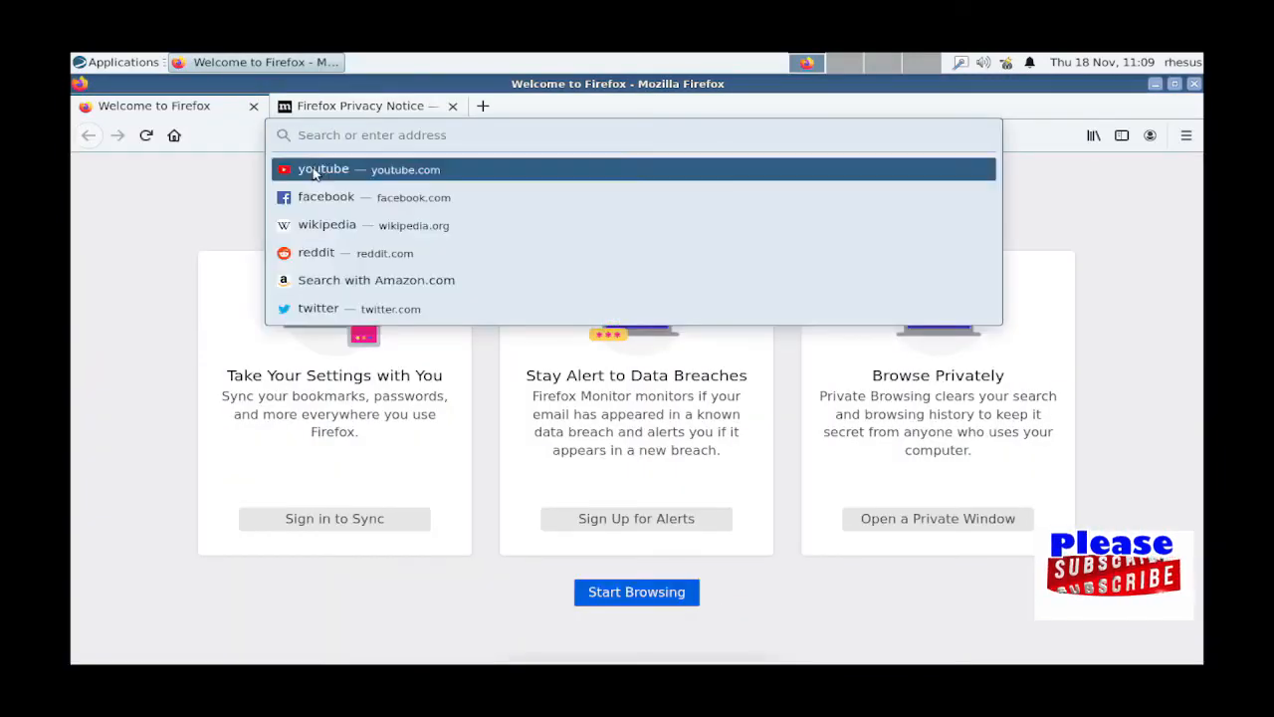
{"action": "left_click", "coordinate": [315, 169]}
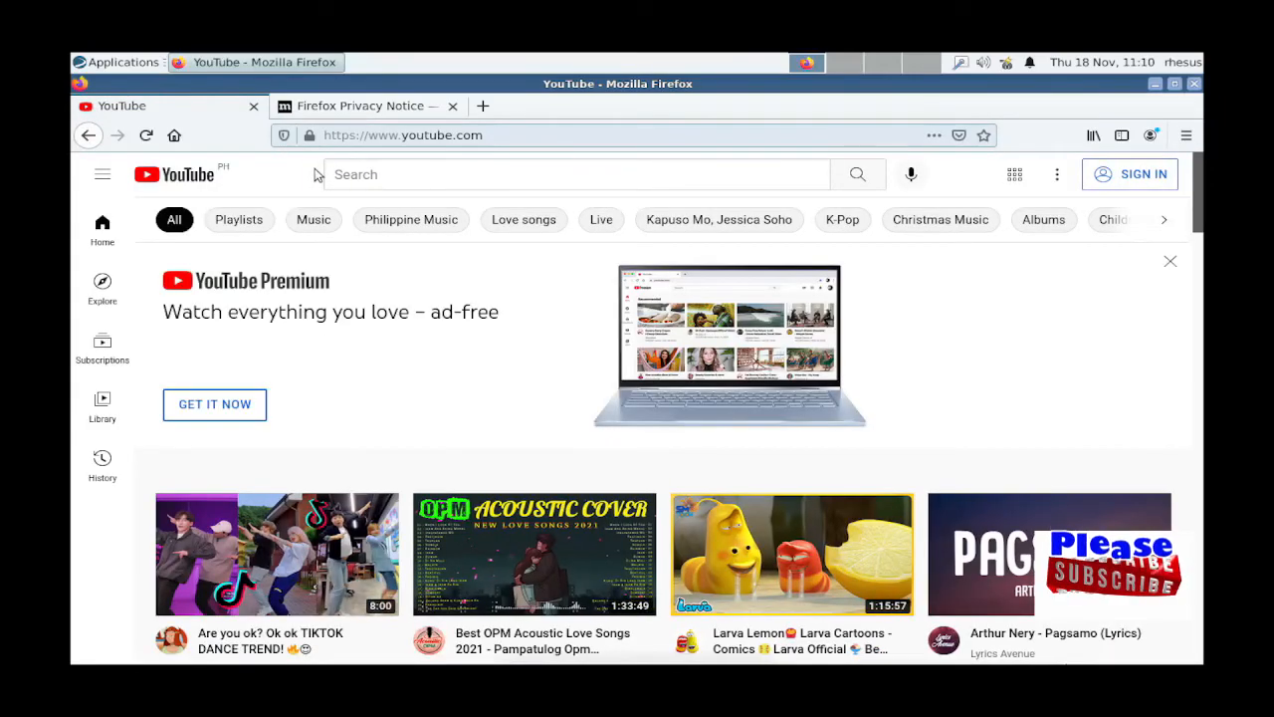
{"action": "scroll", "coordinate": [244, 206], "scroll_direction": "down", "scroll_amount": 2}
{"action": "left_click", "coordinate": [238, 221]}
{"action": "left_click", "coordinate": [420, 219]}
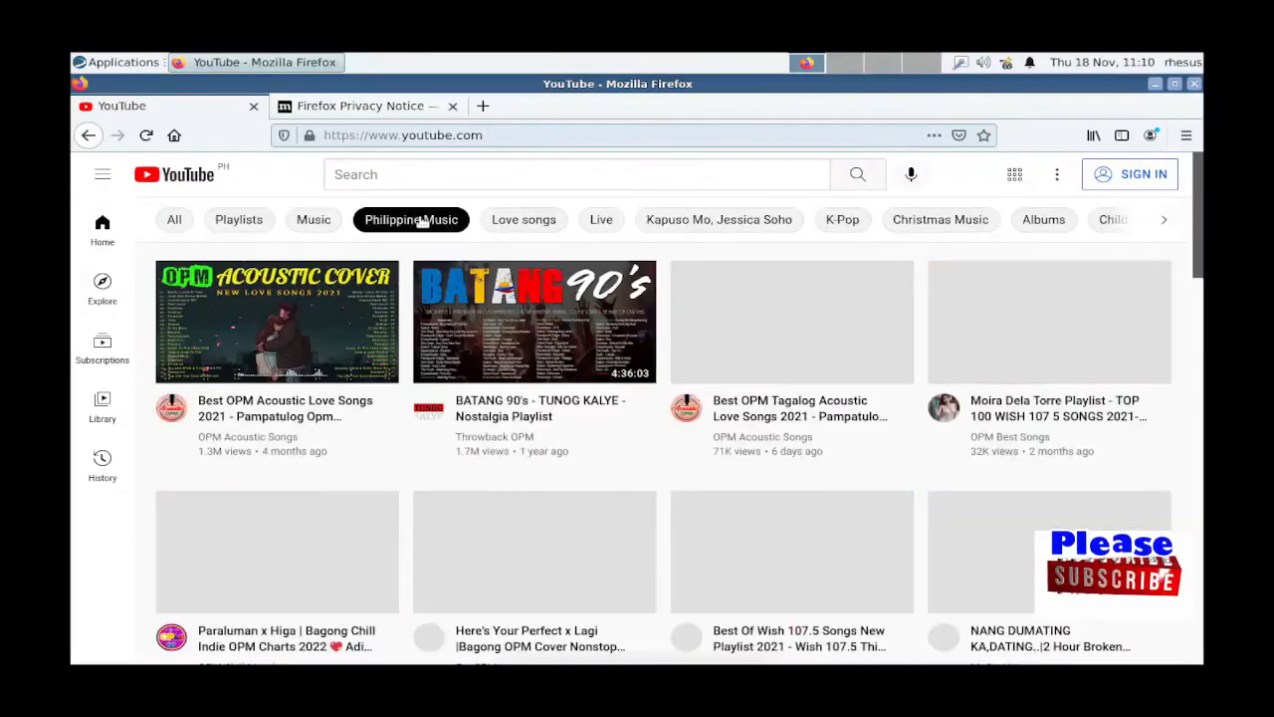
{"action": "left_click", "coordinate": [527, 223]}
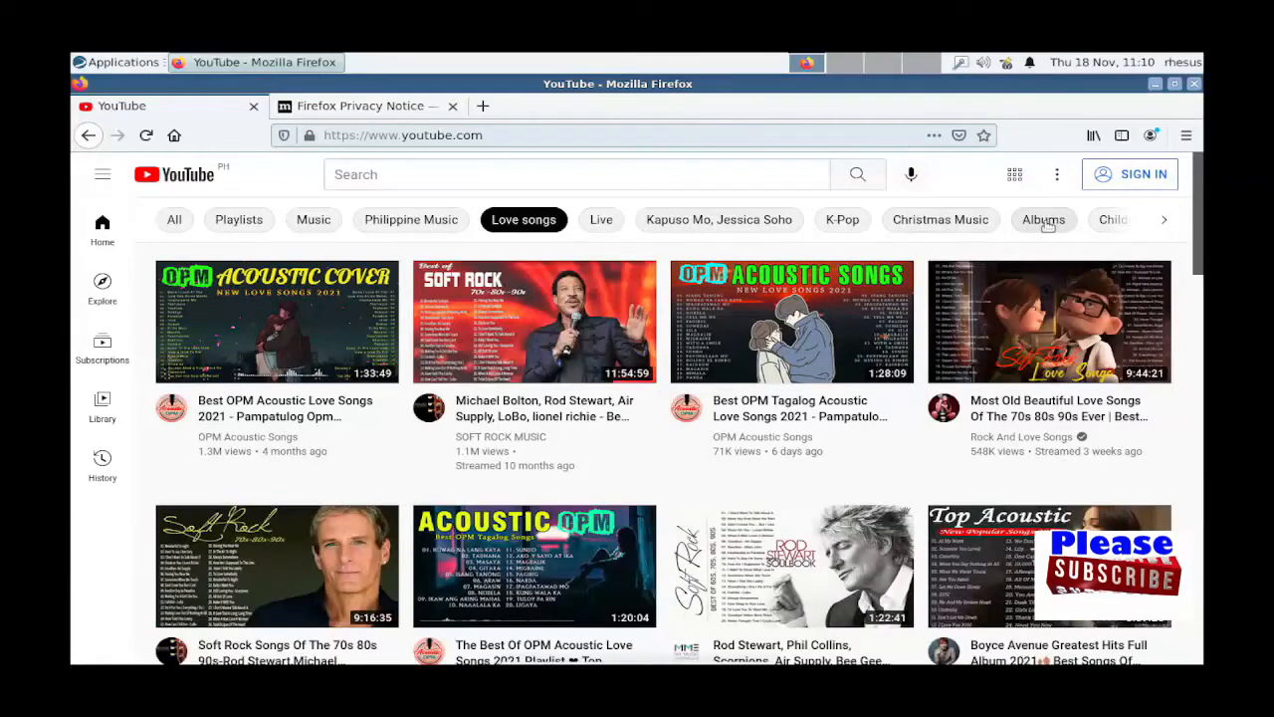
{"action": "left_click", "coordinate": [1045, 220]}
{"action": "left_click", "coordinate": [1167, 221]}
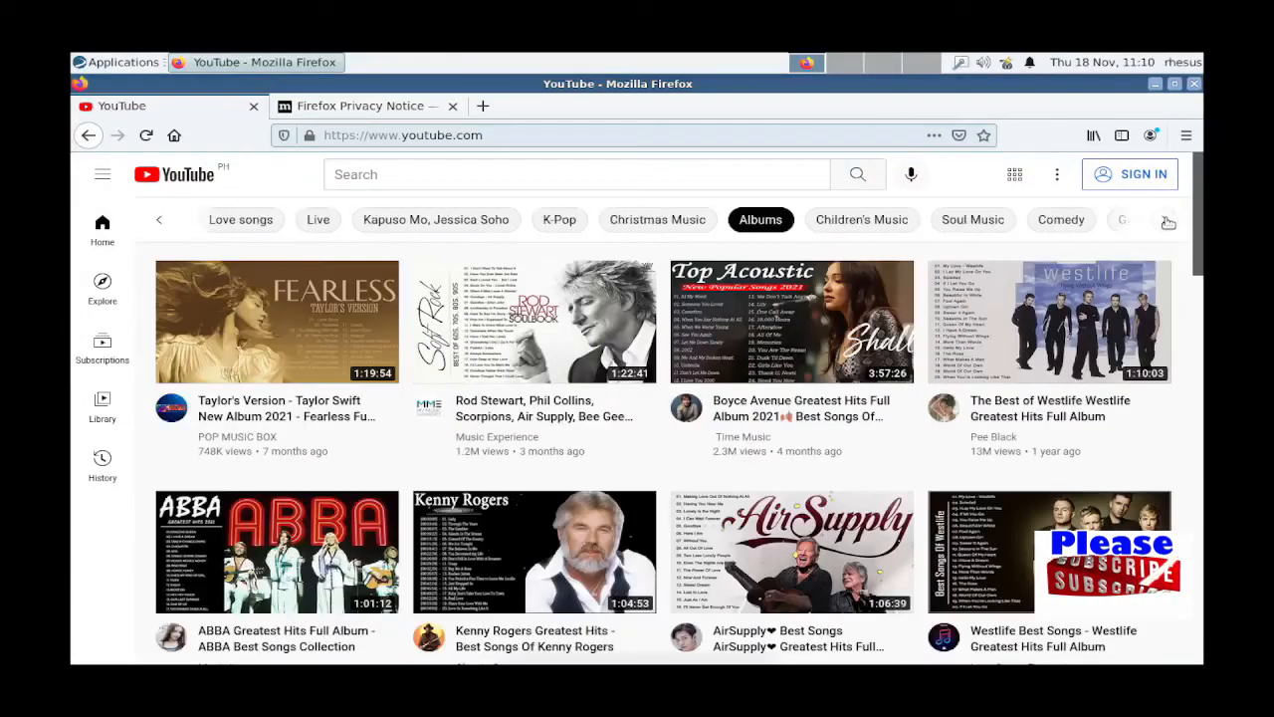
{"action": "left_click", "coordinate": [1068, 223]}
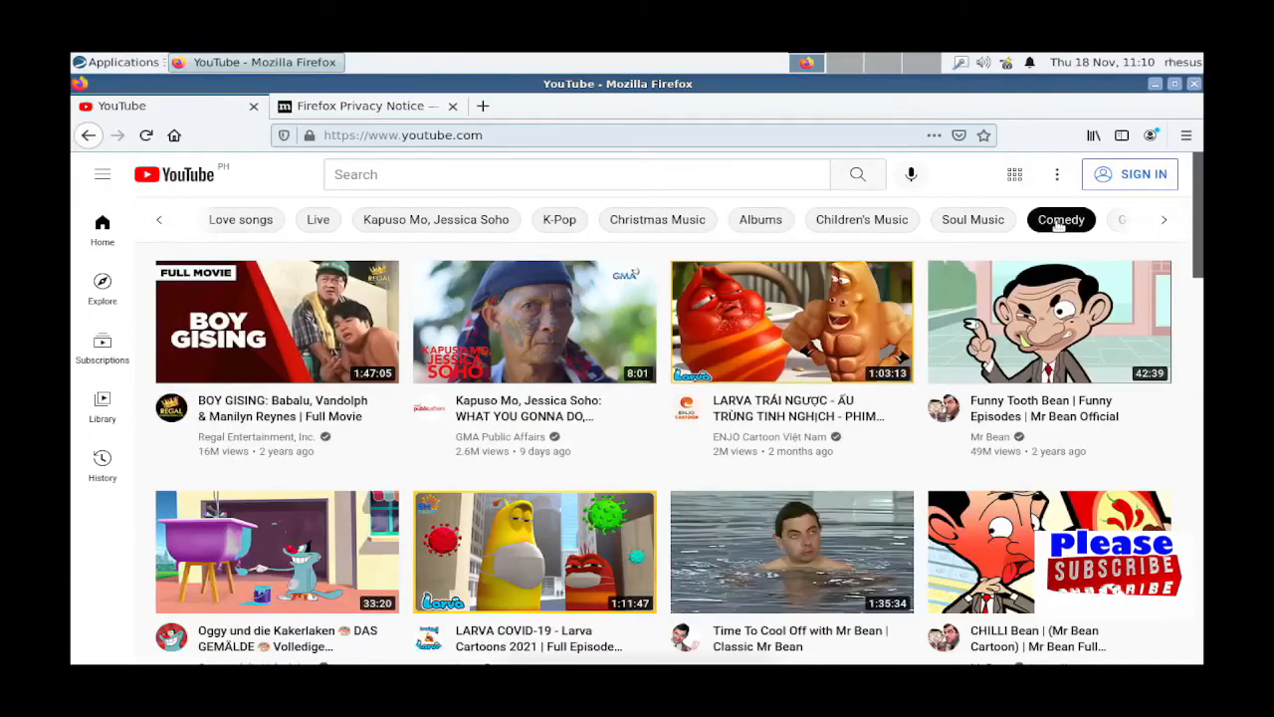
Close the Firefox window with both of its tabs
{"action": "left_click", "coordinate": [1194, 85]}
{"action": "left_click", "coordinate": [830, 418]}
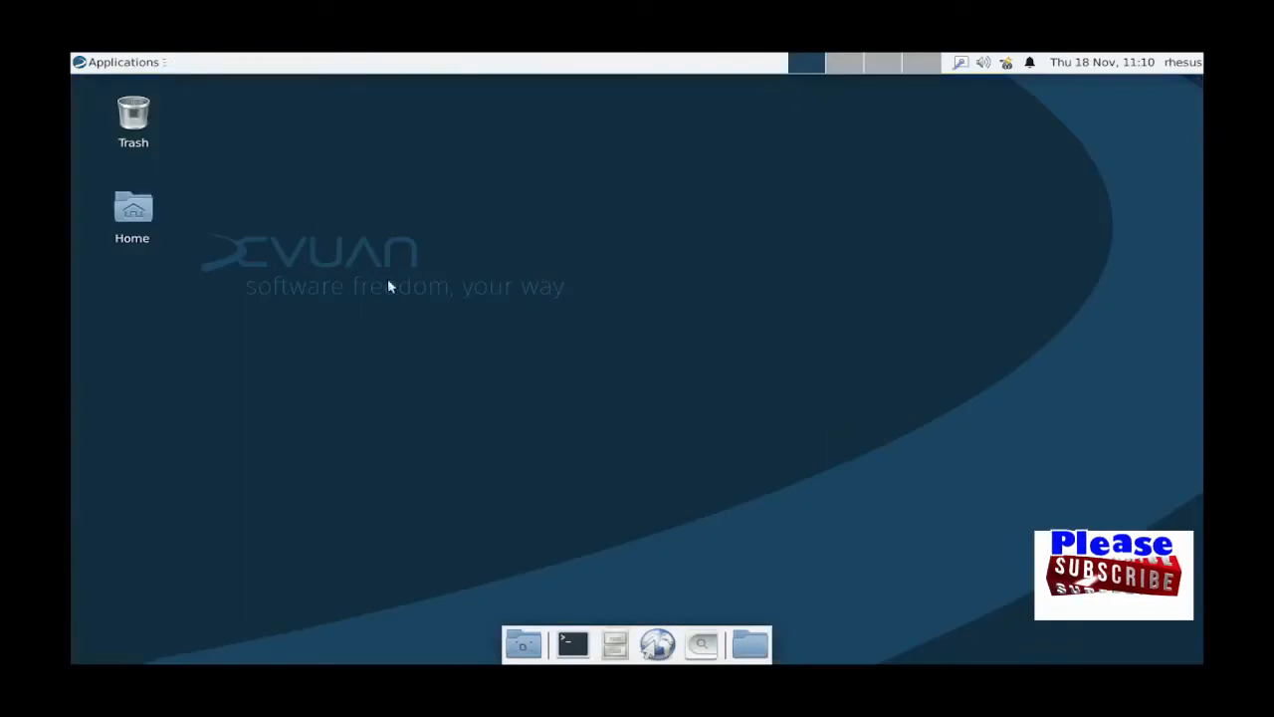
Open LibreOffice Writer with a new blank document and dismiss the Tip of the Day
{"action": "left_click", "coordinate": [120, 62]}
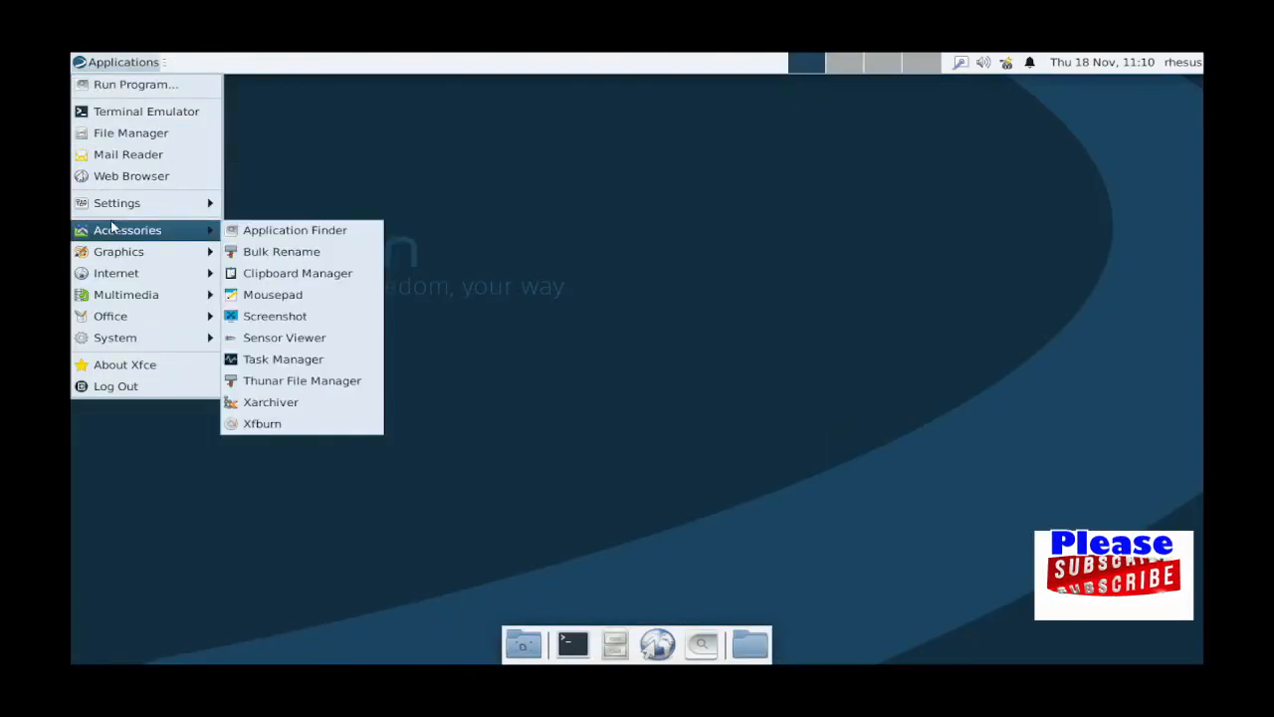
{"action": "mouse_move", "coordinate": [111, 318]}
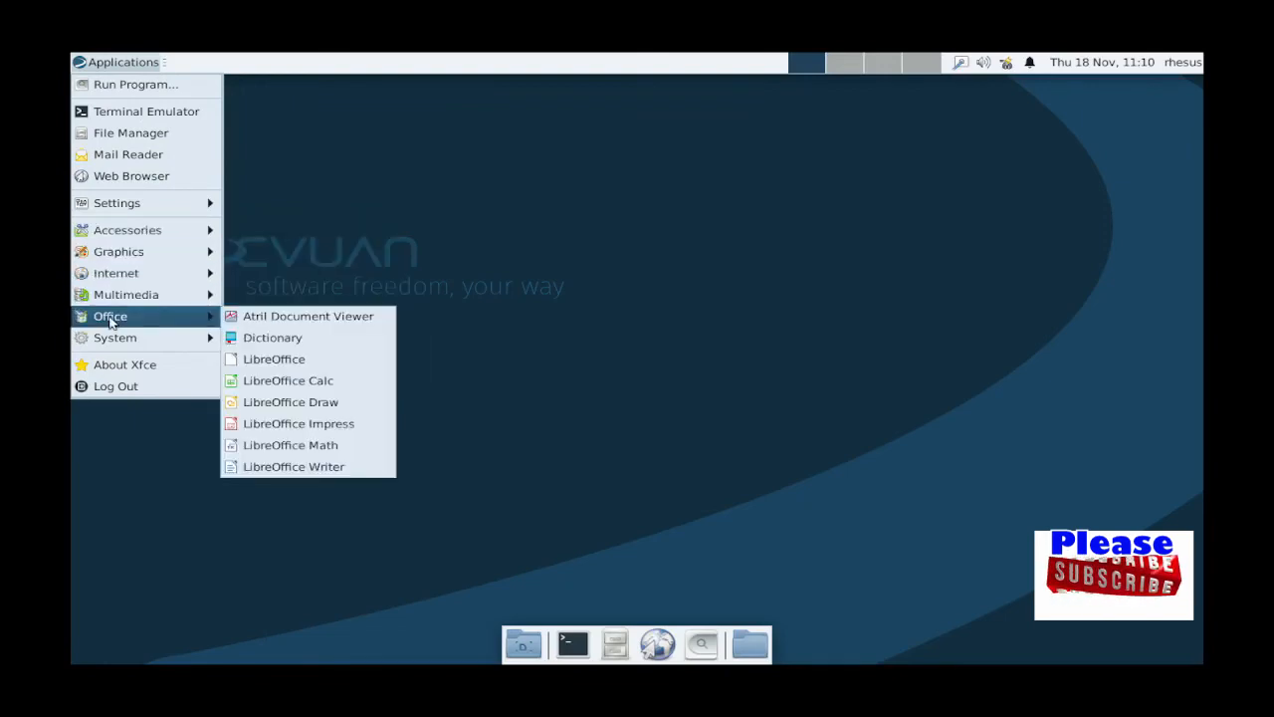
{"action": "left_click", "coordinate": [329, 465]}
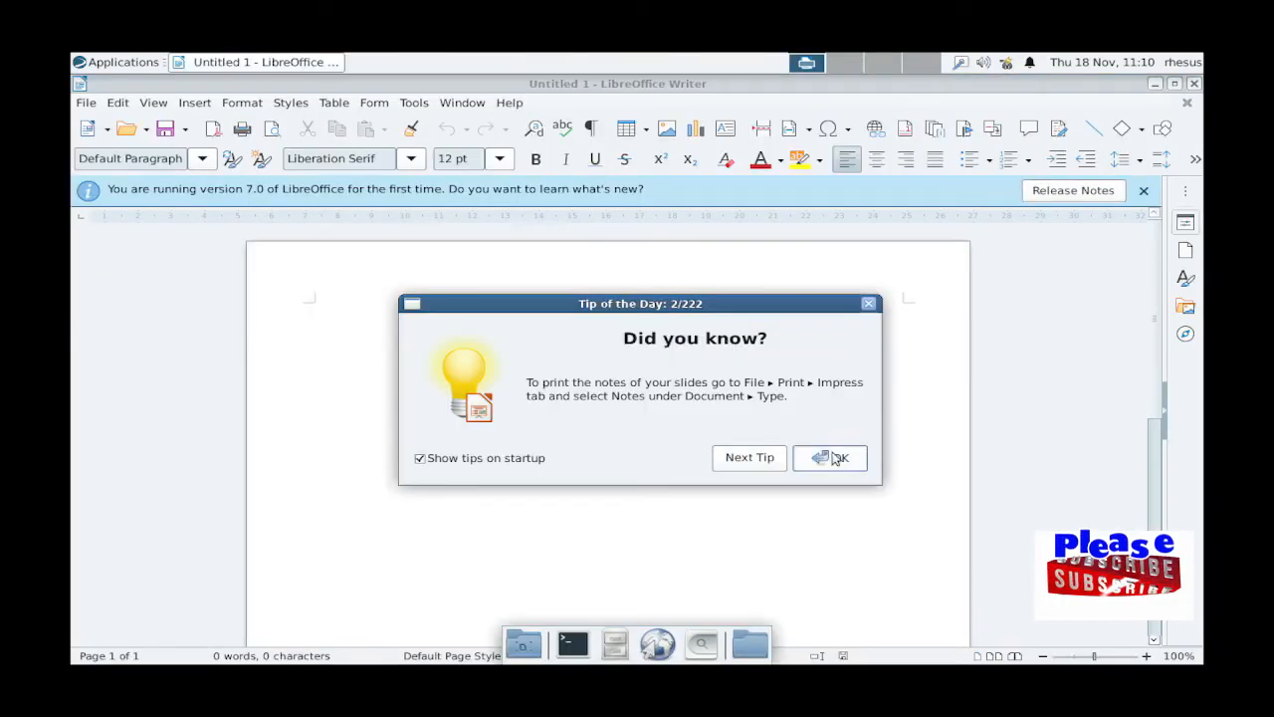
{"action": "left_click", "coordinate": [828, 454]}
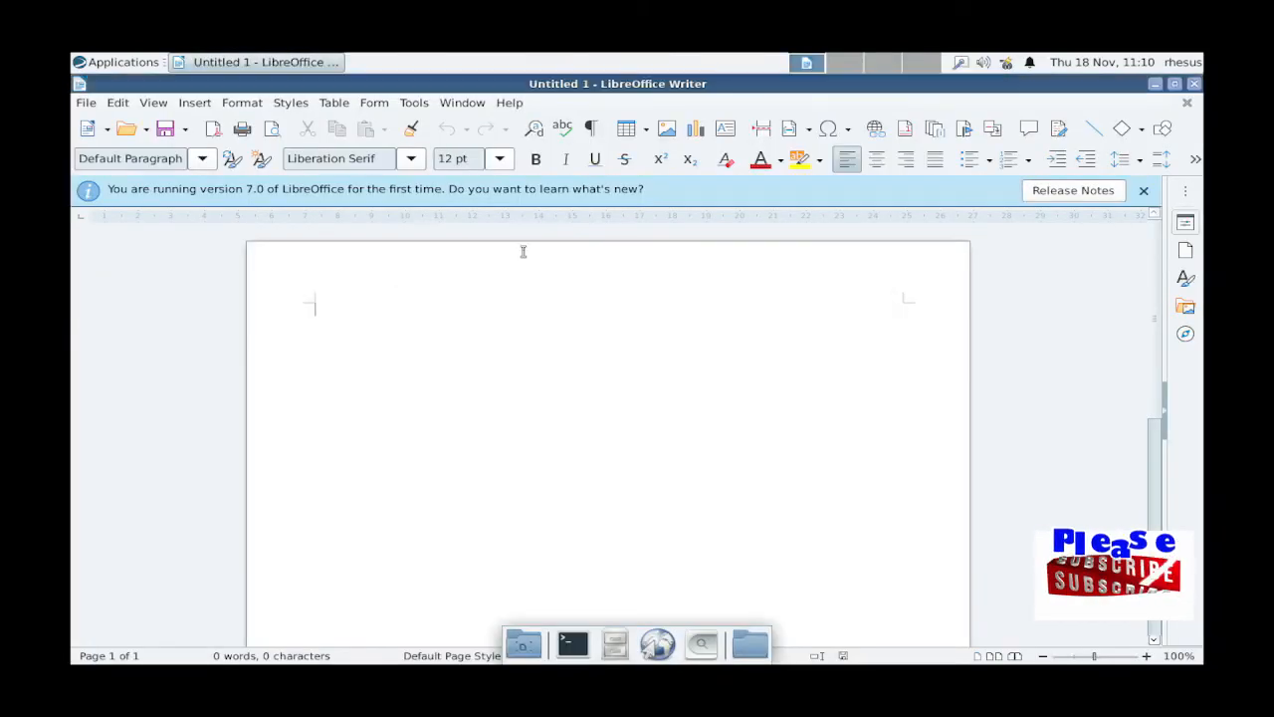
Write "Thank you for Watching" and "Please Subscribe" on two separate lines at a font size of 40 pt
{"action": "left_click", "coordinate": [500, 164]}
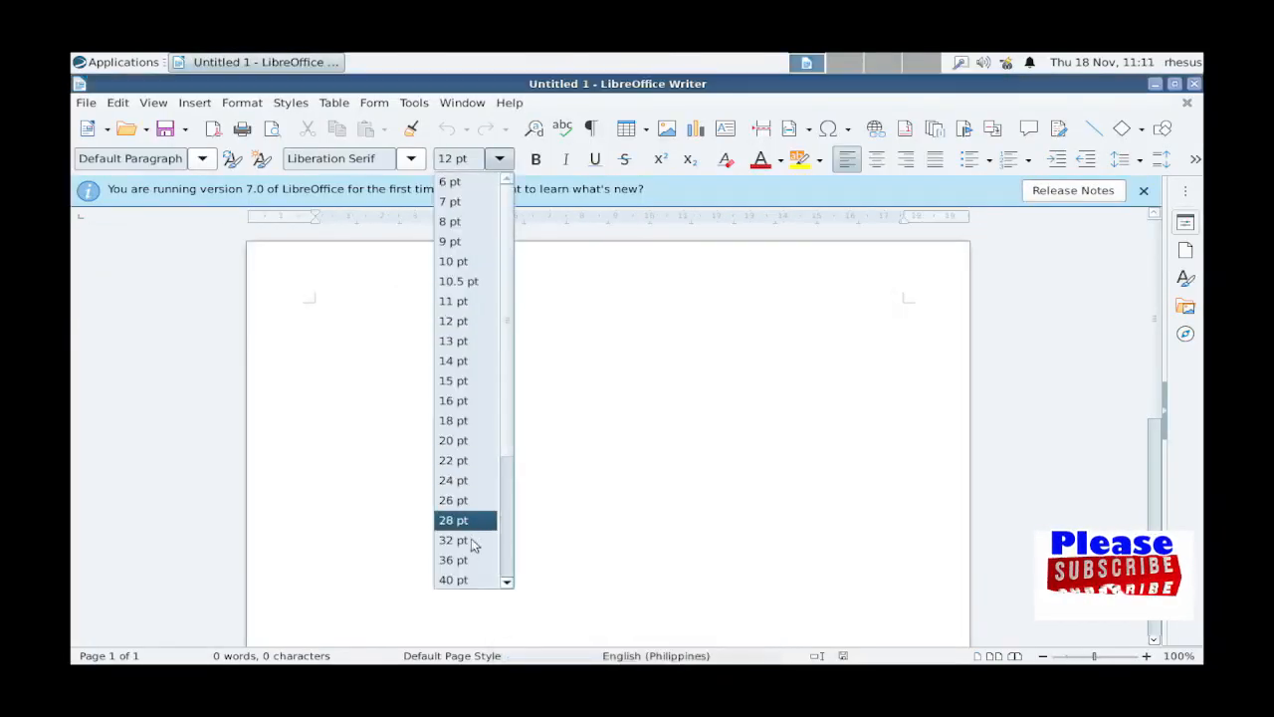
{"action": "left_click", "coordinate": [464, 579]}
{"action": "type", "text": "Thank"}
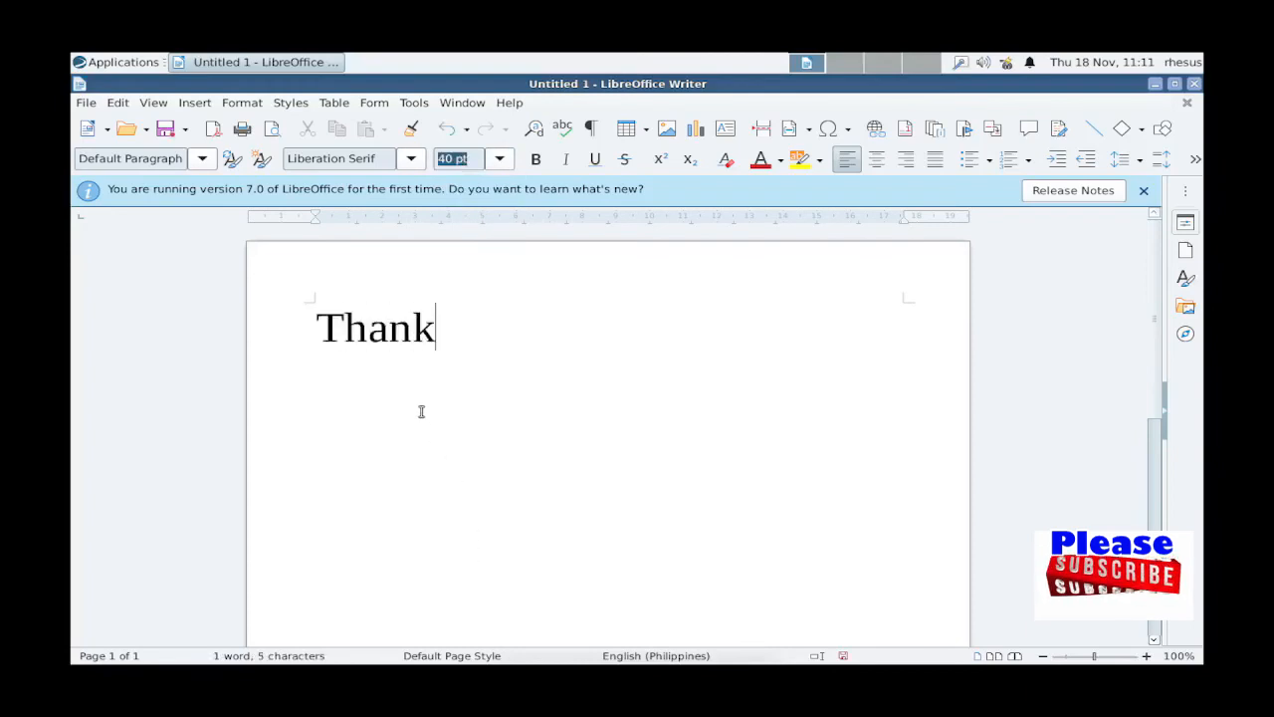
{"action": "type", "text": " you for Watching"}
{"action": "key", "text": "Return"}
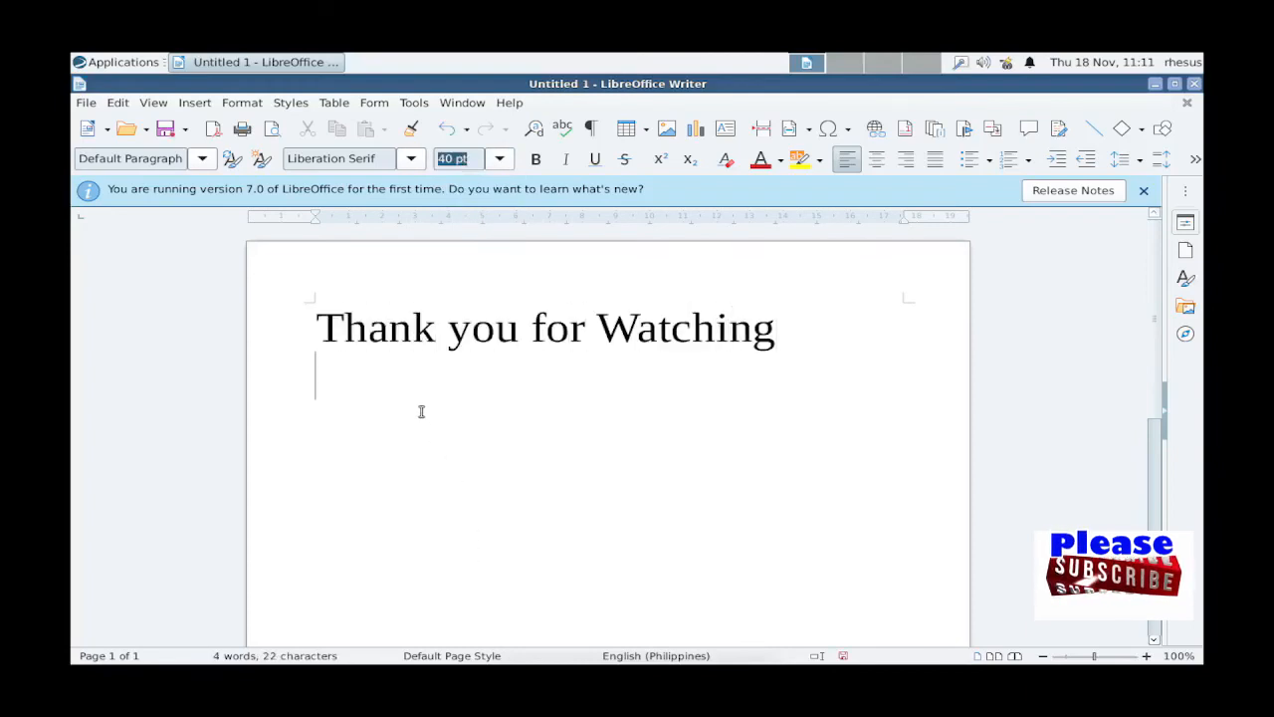
{"action": "type", "text": "Please Subscribe"}
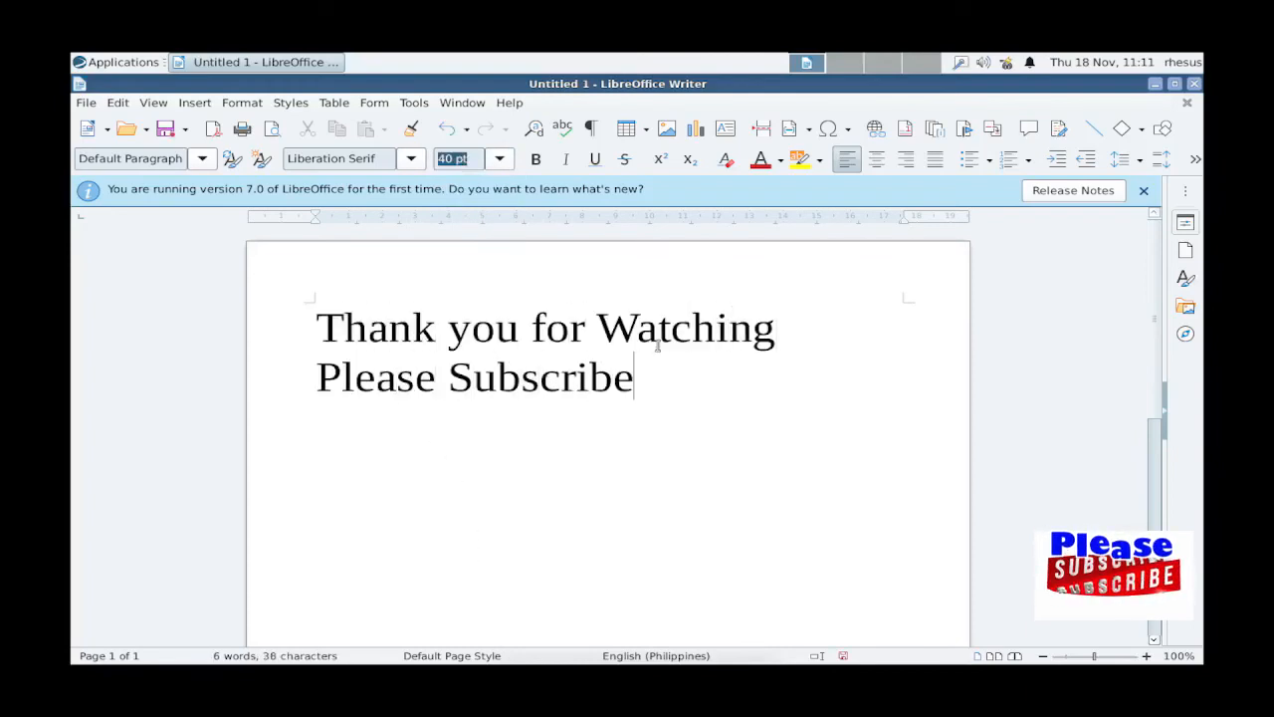
Close the Writer document without saving the changes
{"action": "left_click", "coordinate": [1194, 83]}
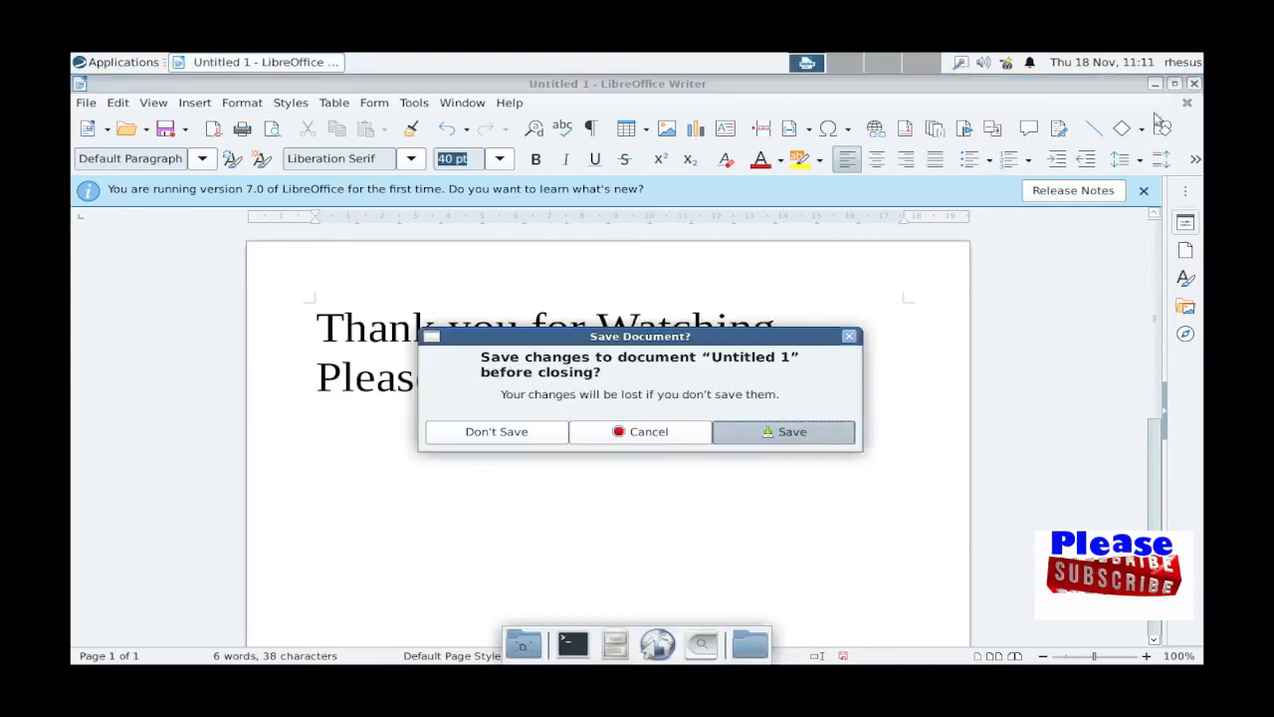
{"action": "left_click", "coordinate": [513, 431]}
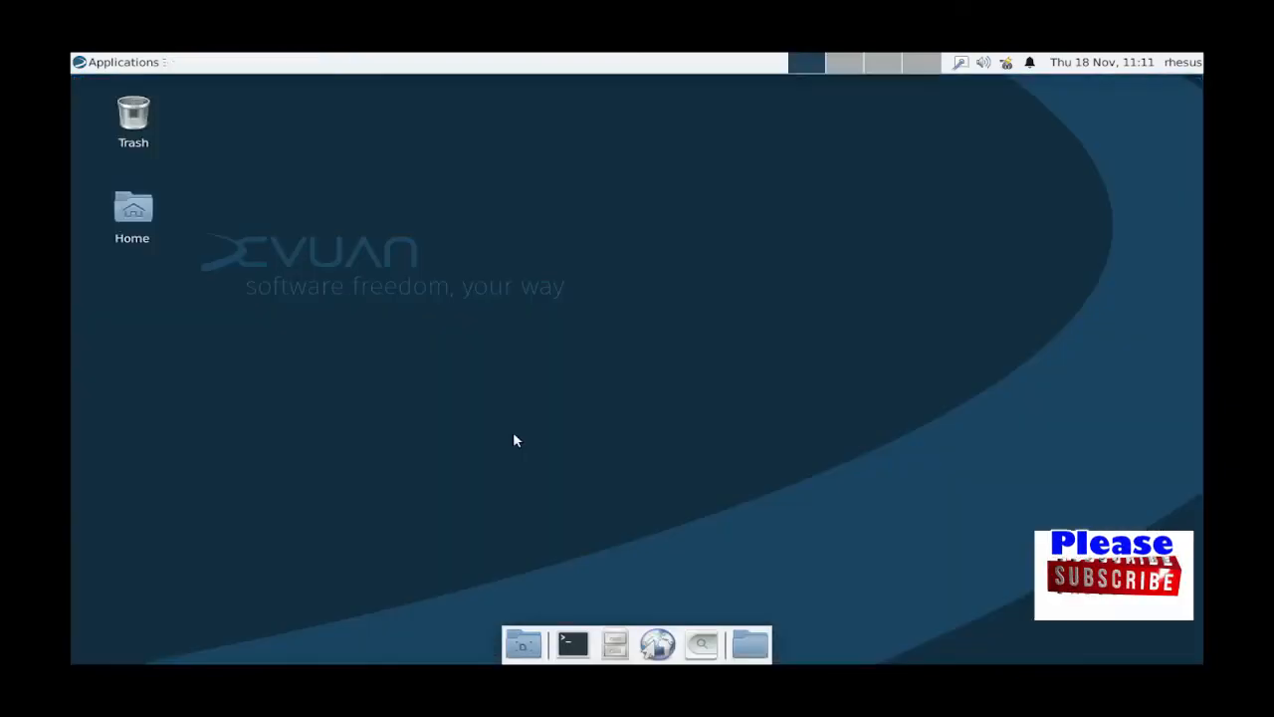
Raise the audio output volume to maximum and check the neighbouring status and notification indicators
{"action": "left_click", "coordinate": [983, 64]}
{"action": "left_click_drag", "start_coordinate": [1068, 90], "coordinate": [1116, 89]}
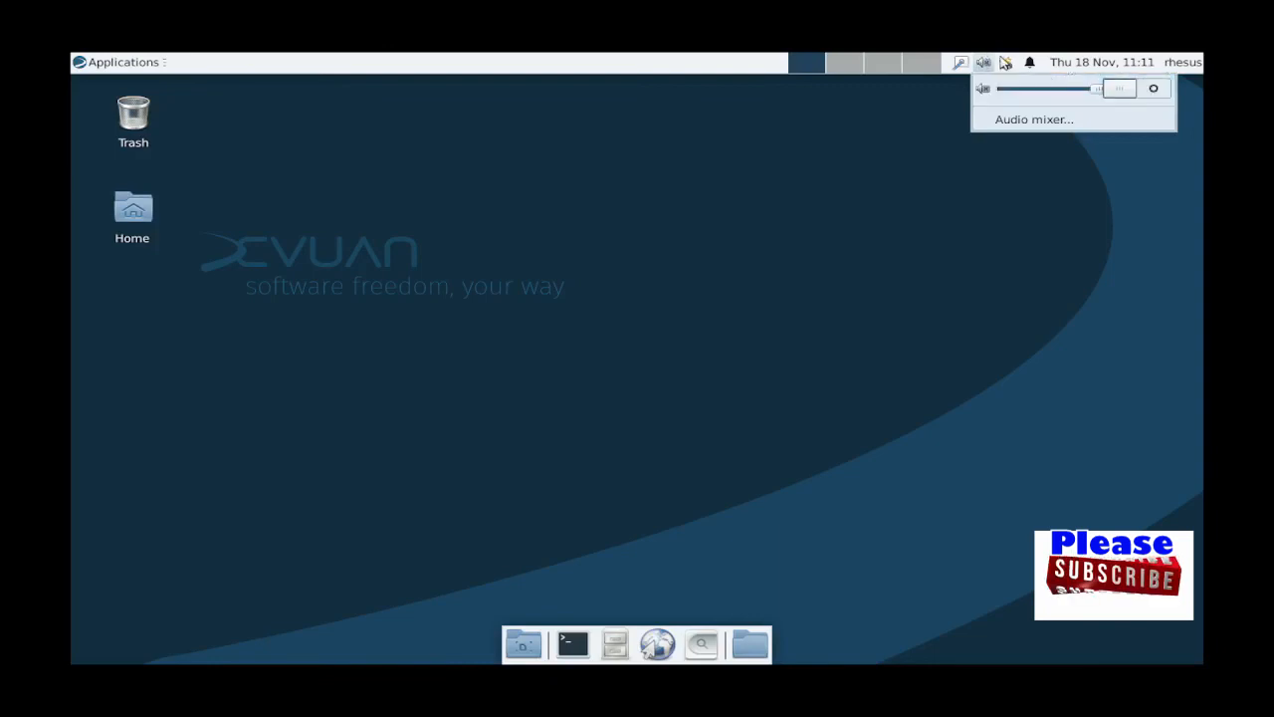
{"action": "left_click", "coordinate": [1008, 66]}
{"action": "left_click", "coordinate": [1035, 67]}
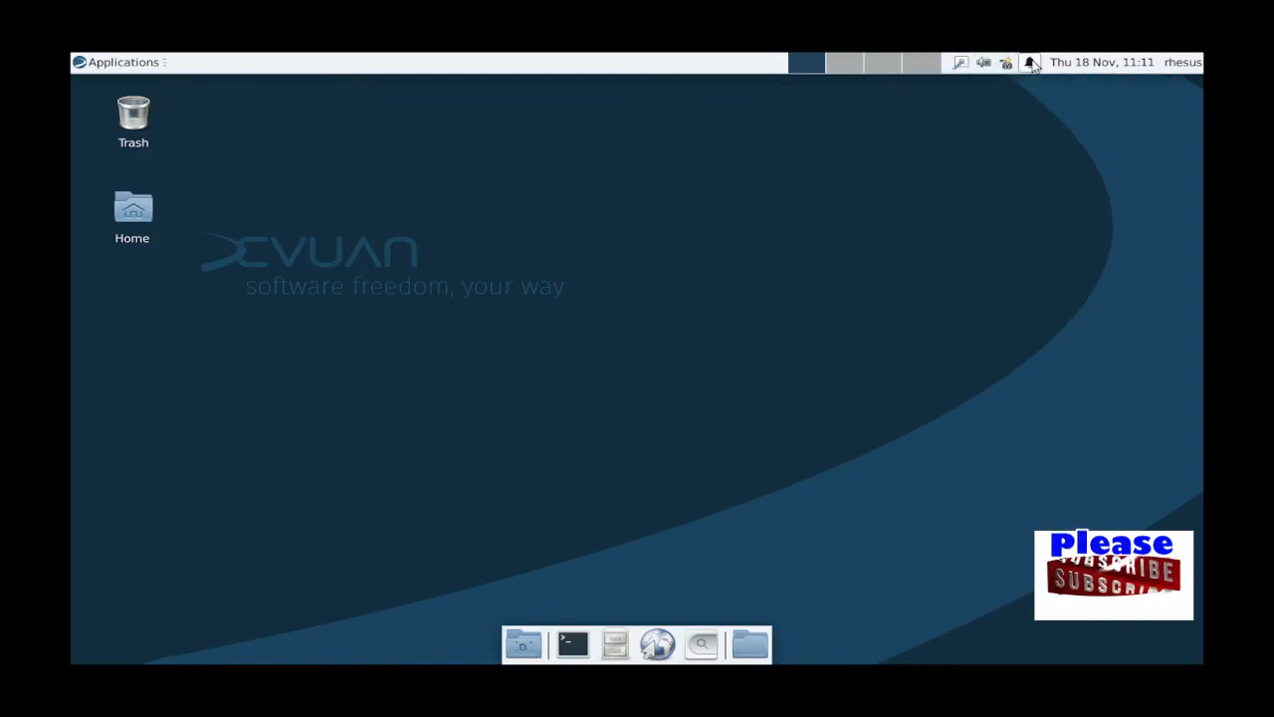
{"action": "left_click", "coordinate": [1032, 66]}
{"action": "left_click", "coordinate": [1124, 94]}
Shut down the system from the current user session and confirm the shutdown
{"action": "left_click", "coordinate": [1178, 69]}
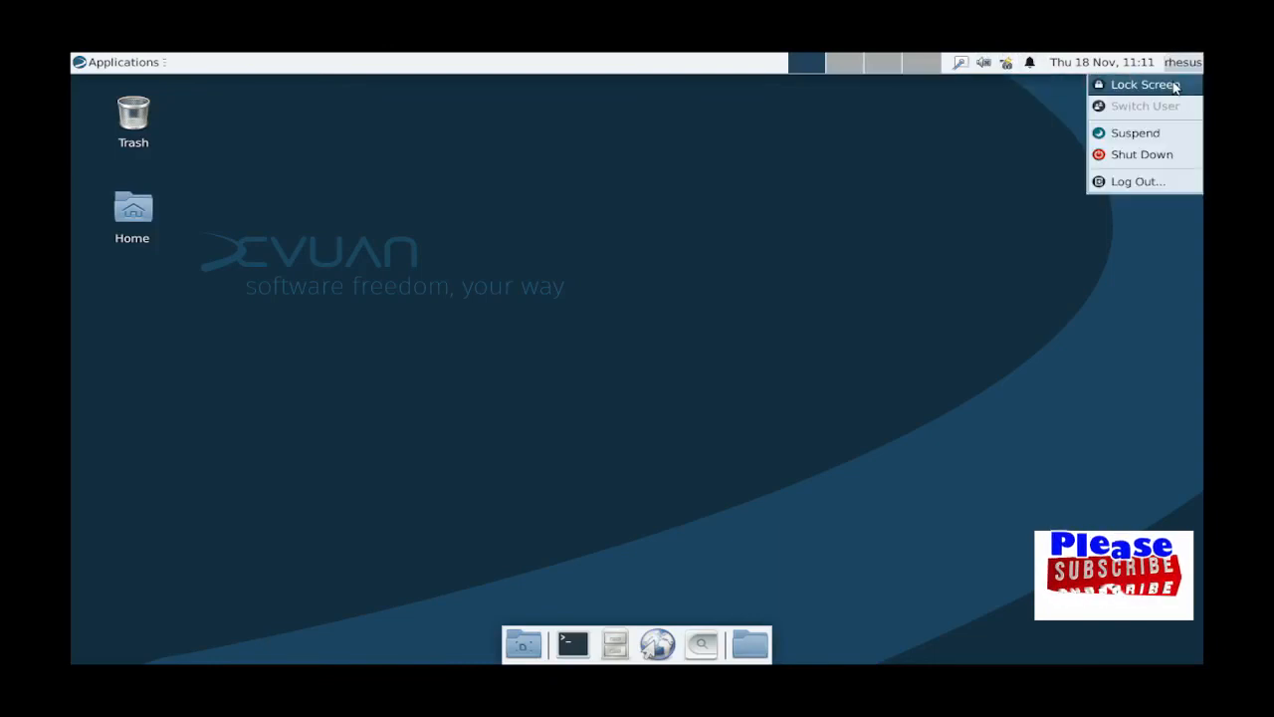
{"action": "left_click", "coordinate": [1157, 168]}
{"action": "left_click", "coordinate": [697, 399]}
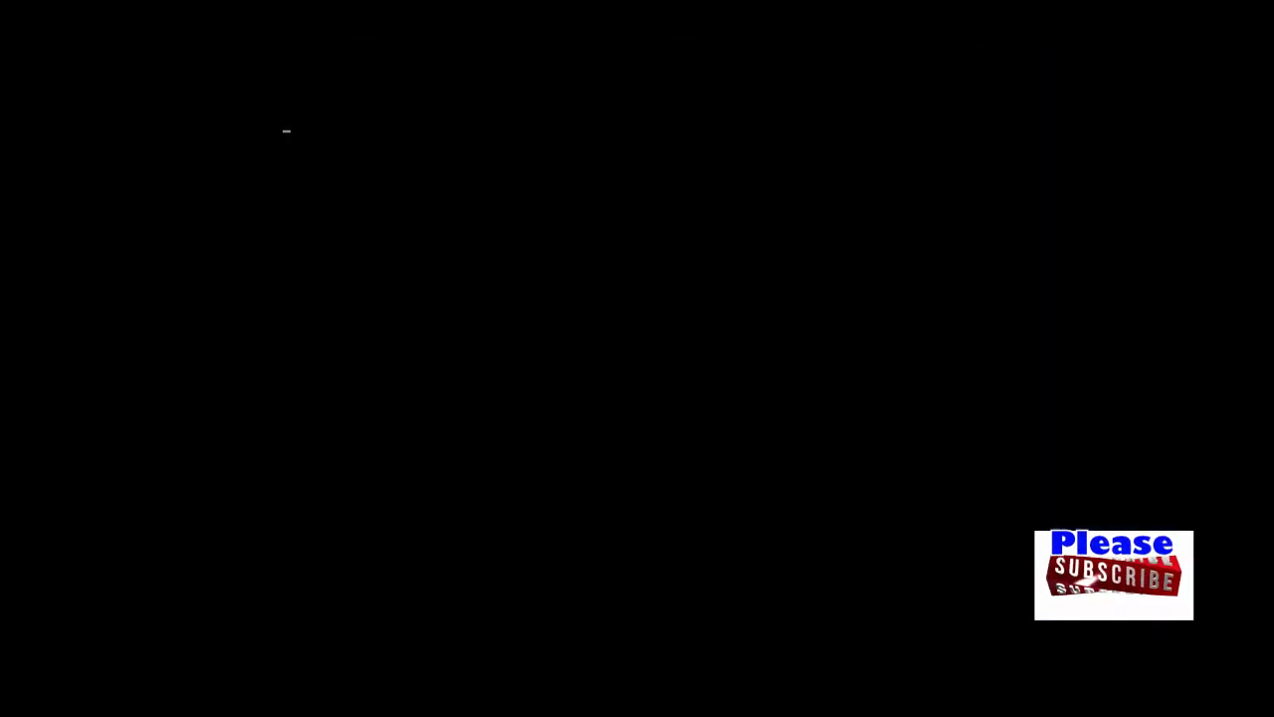